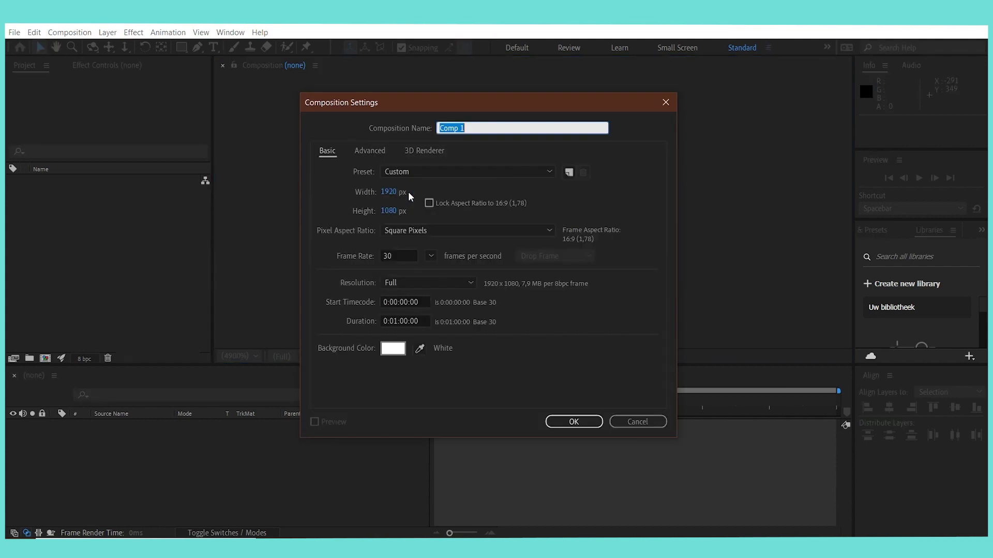
Name the new 1920 x 1080, 30 fps composition "main comp" and create it
text(main comp)
click(574, 421)
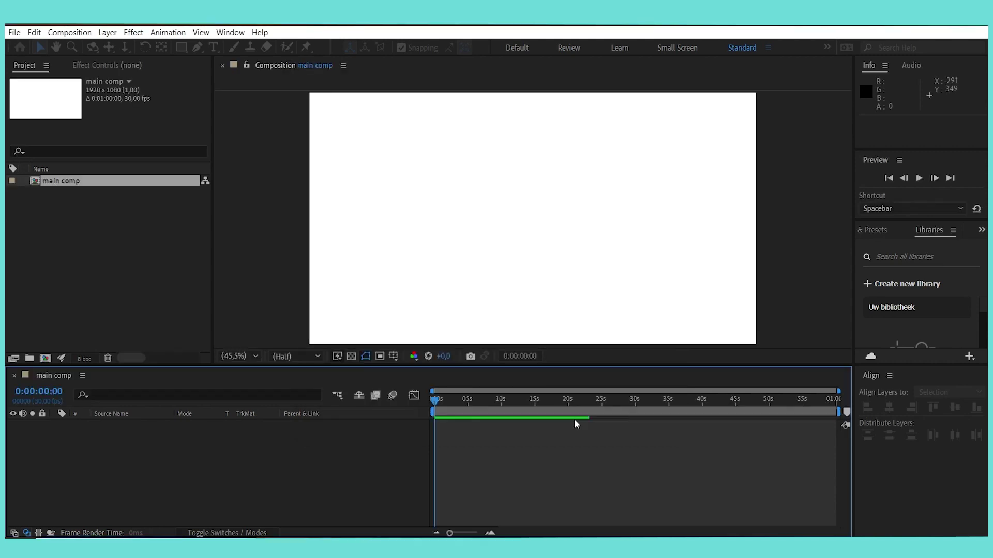
Import bounce-text-animation-project-file.ai as Composition - Retain Layer Sizes
double_click(88, 226)
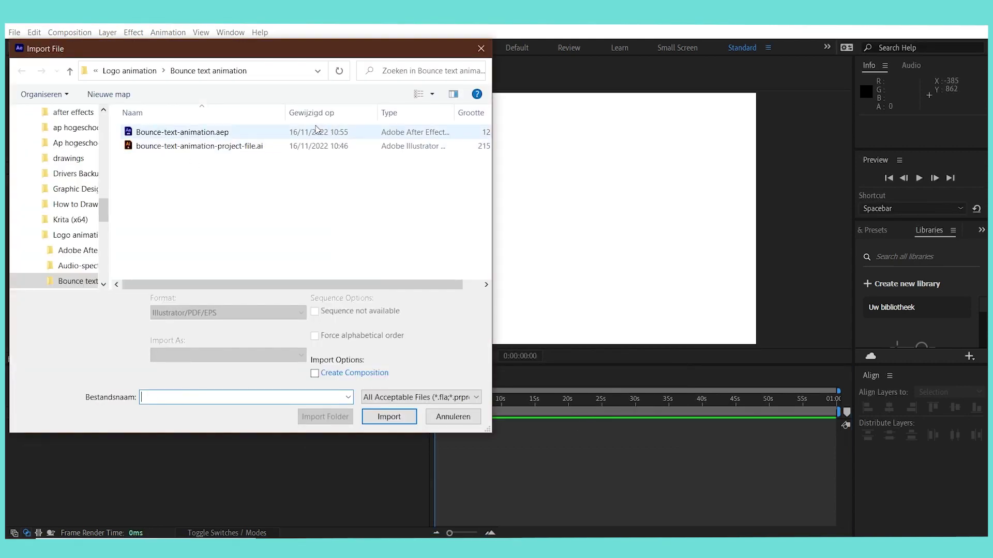
click(189, 149)
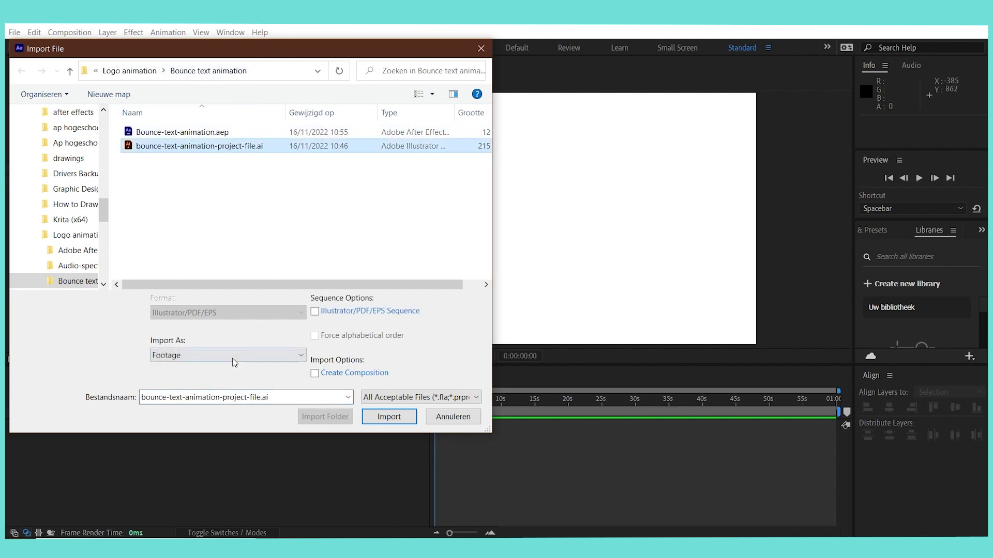
click(210, 359)
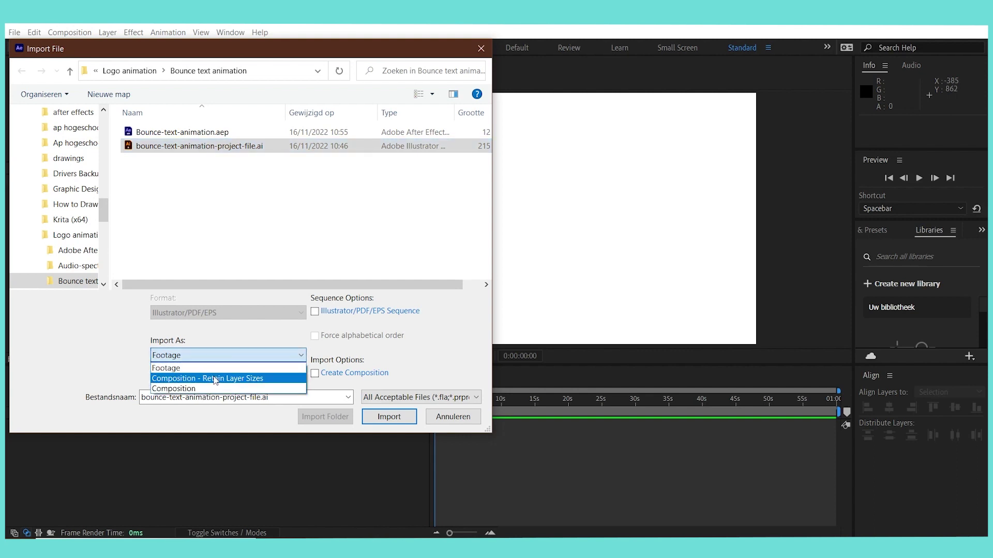
click(214, 381)
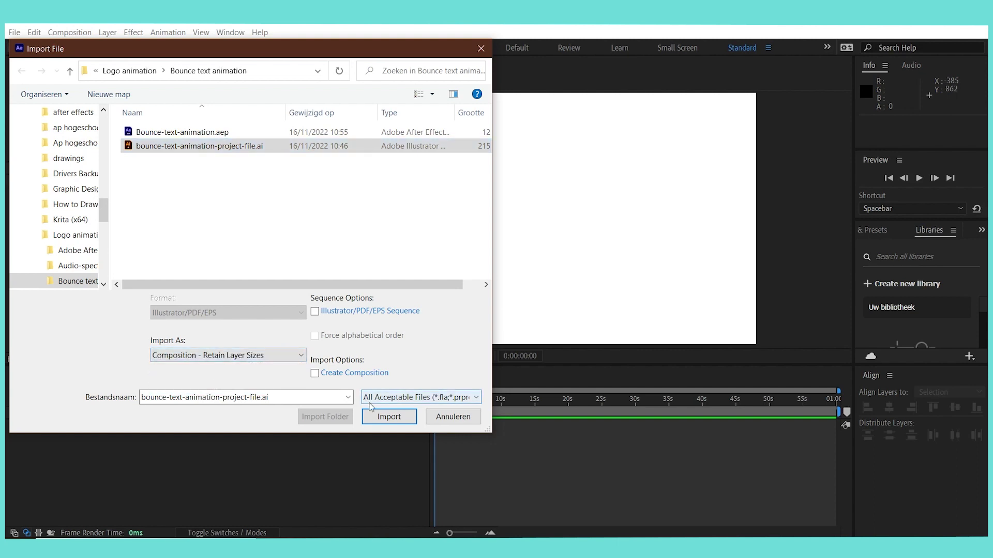
click(380, 415)
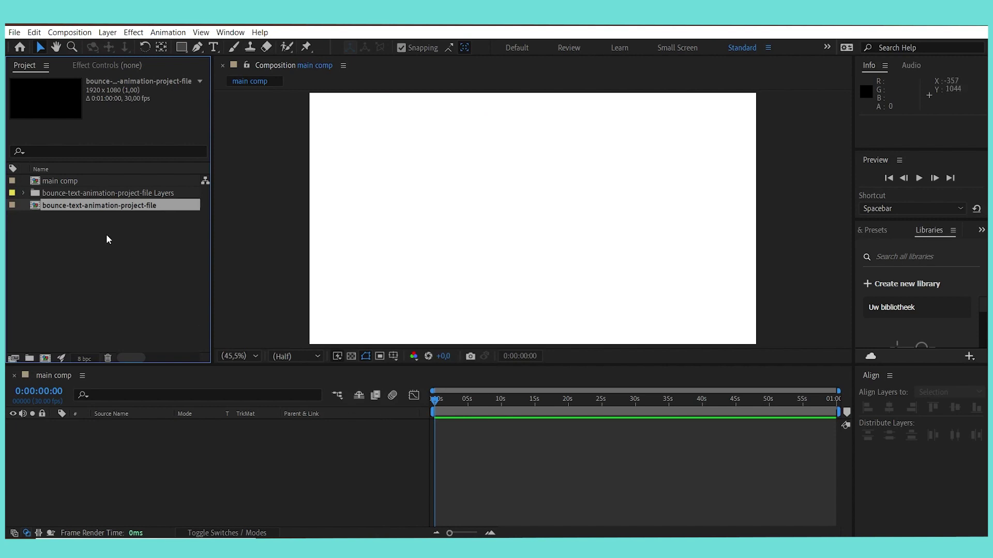
Add the imported bounce-text-animation-project-file composition to main comp's timeline and open it to access its layers
drag(90, 209, 179, 452)
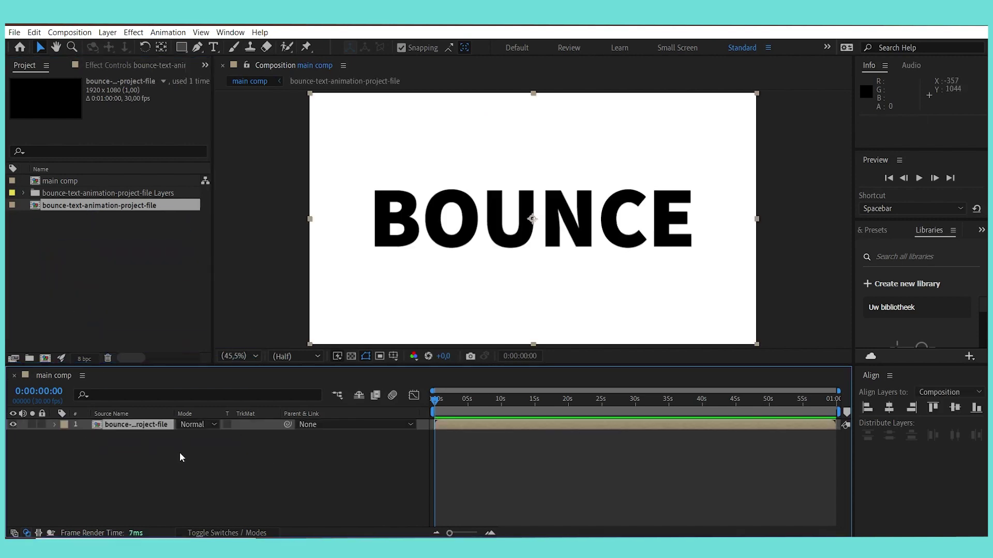
click(143, 428)
double_click(143, 428)
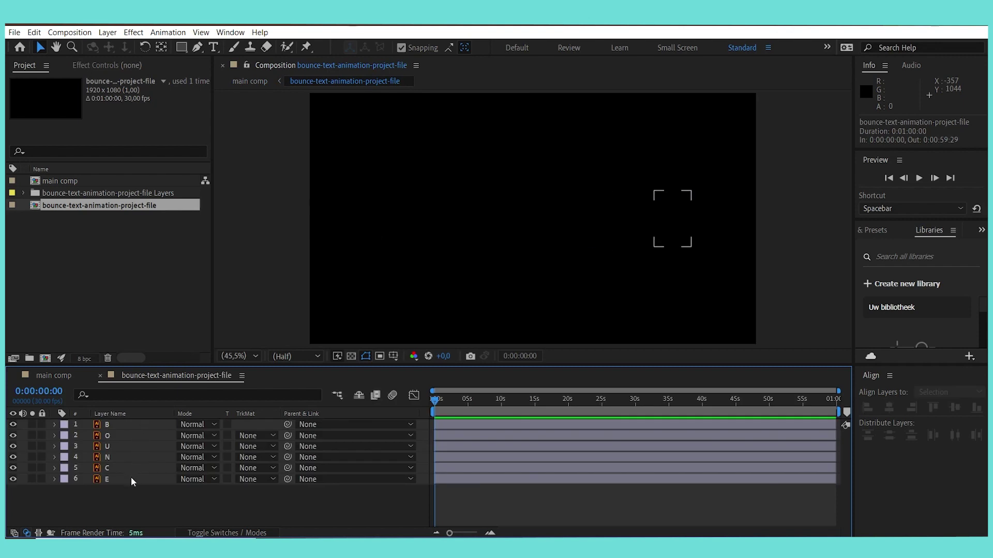
Copy all six letter layers from the imported composition into main comp
drag(128, 492, 143, 421)
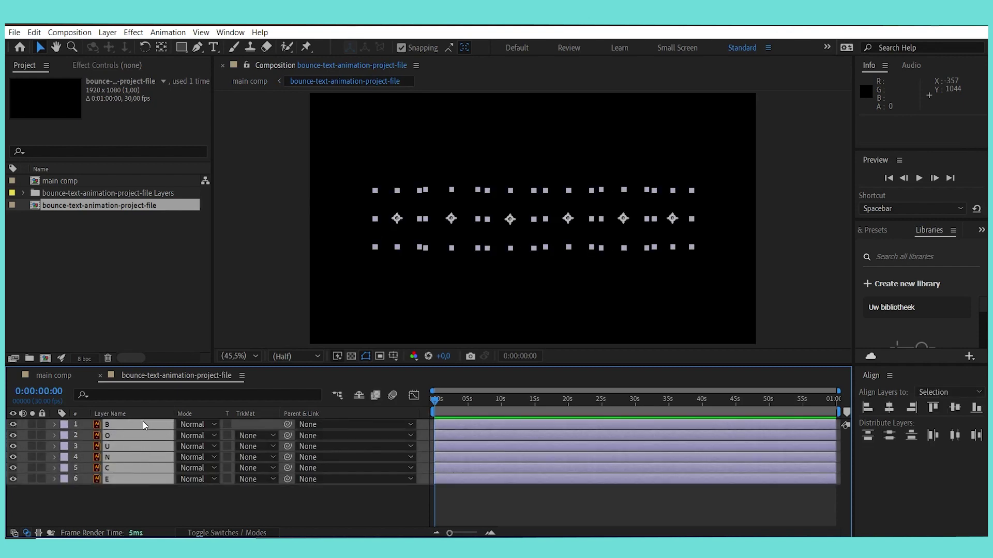
key(ctrl+c)
click(60, 377)
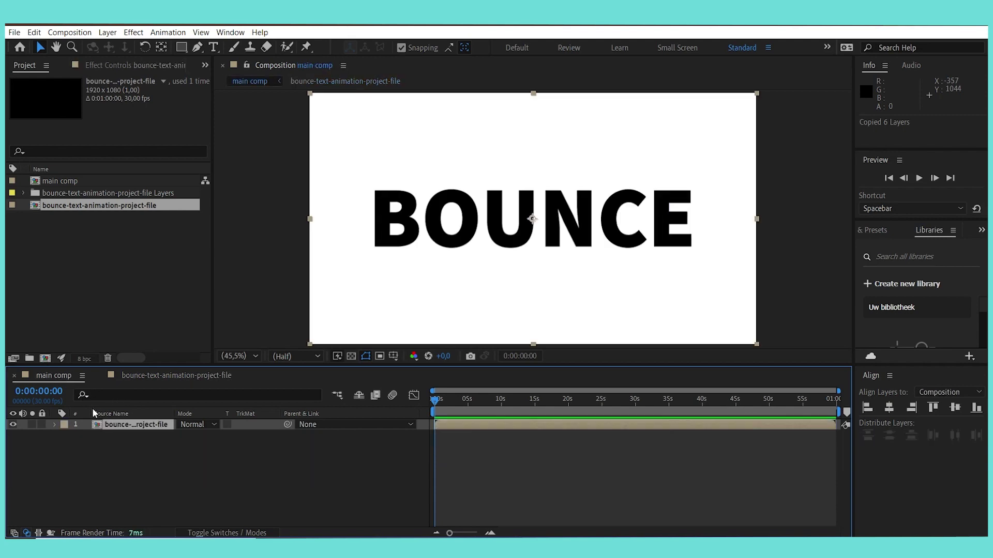
click(129, 477)
key(ctrl+v)
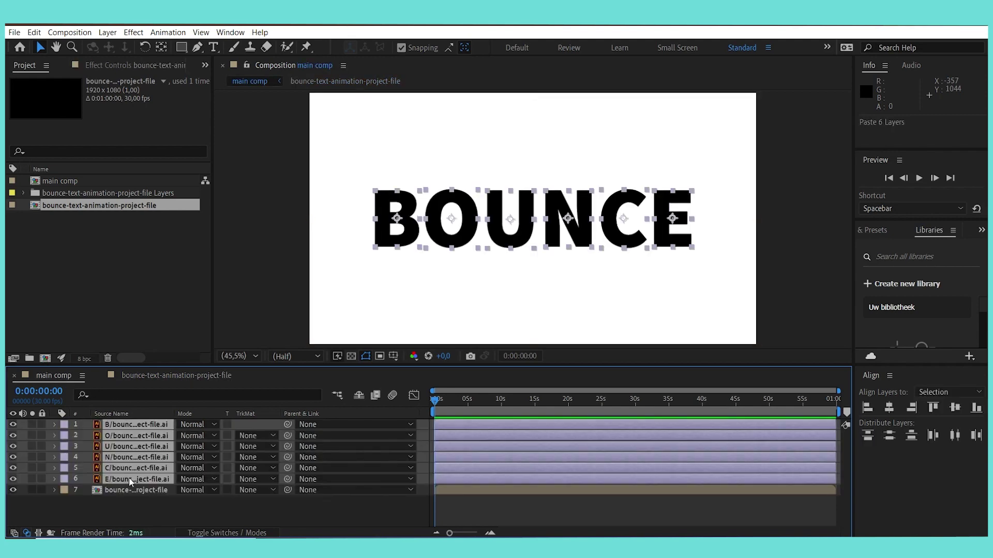
Delete the nested bounce-text-animation-project-file layer from main comp and list the remaining layers by layer name
click(129, 490)
key(Delete)
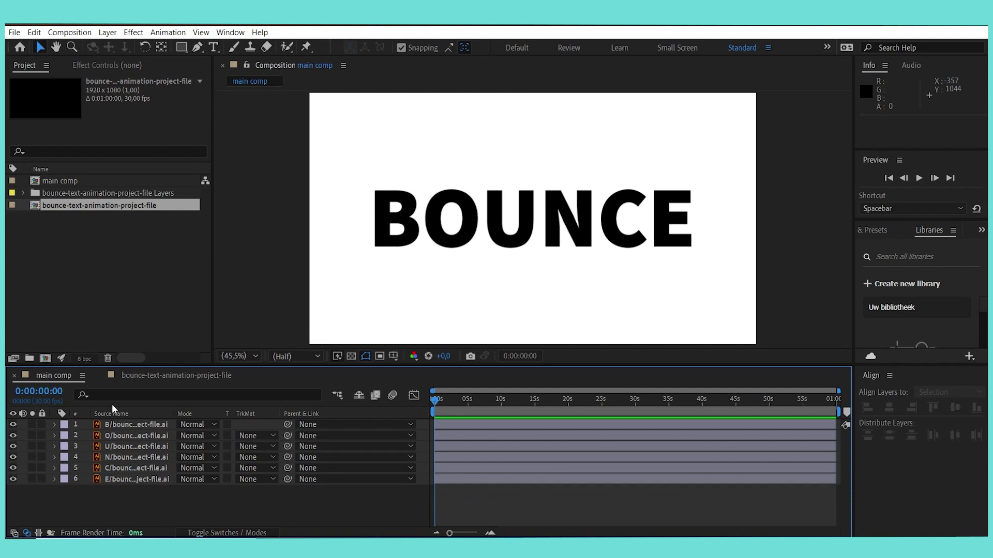
click(111, 412)
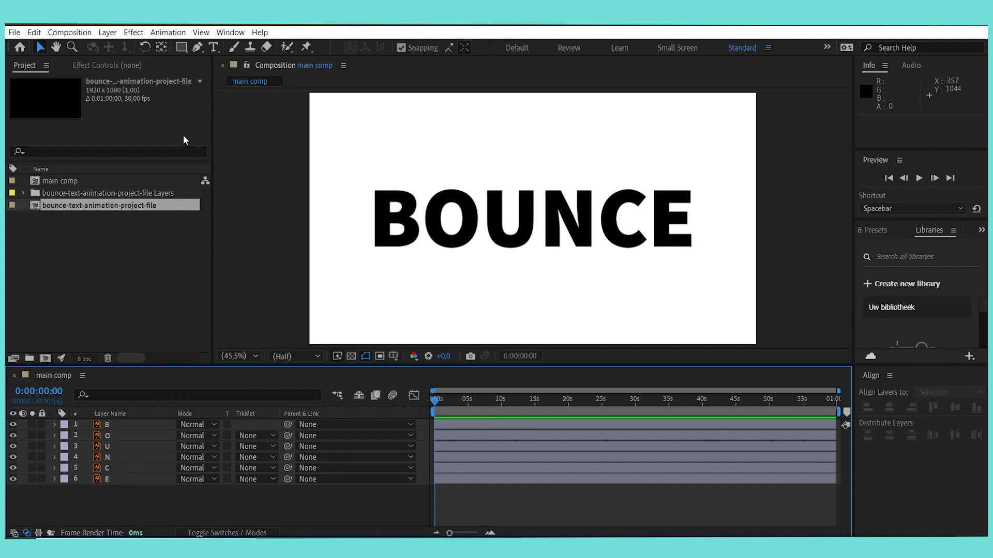
Add a null object to main comp
click(99, 34)
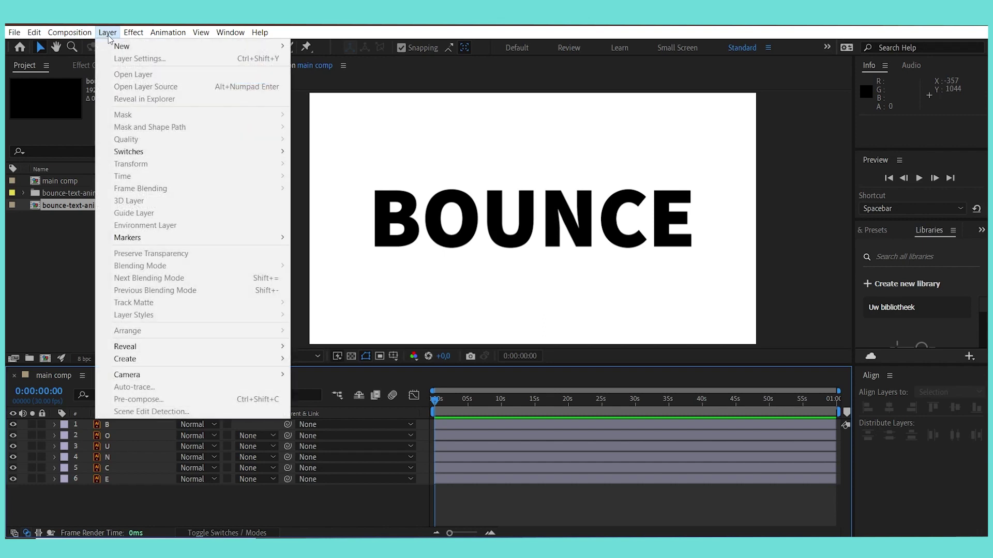
mouse_move(115, 47)
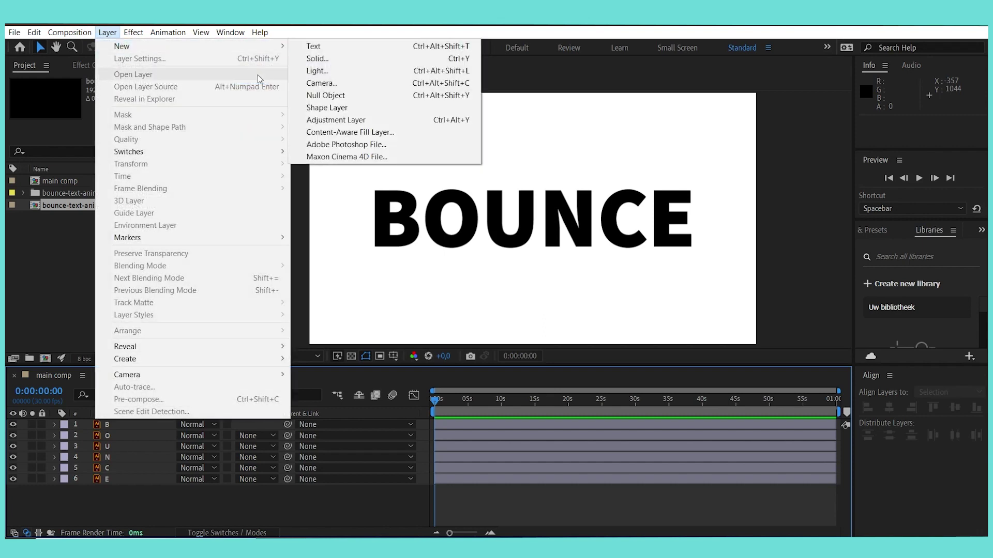
click(347, 97)
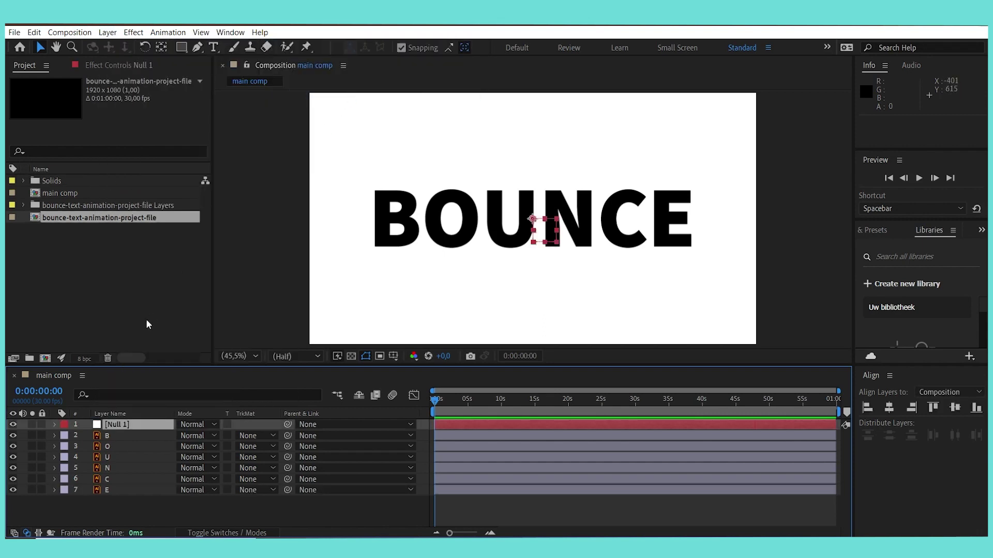
Centre the null's anchor point within its box, and move the null to the bottom centre of the letter B
click(162, 48)
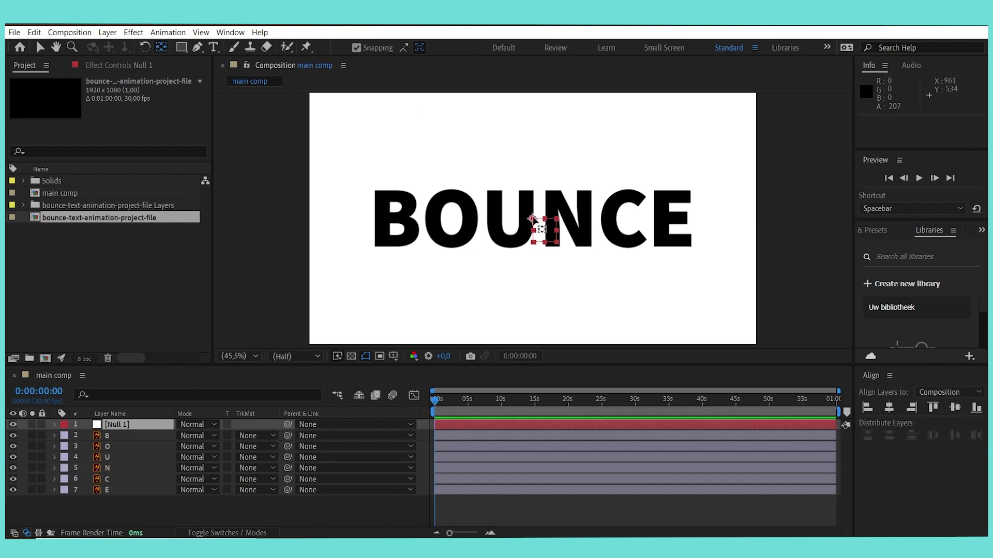
drag(534, 219, 546, 232)
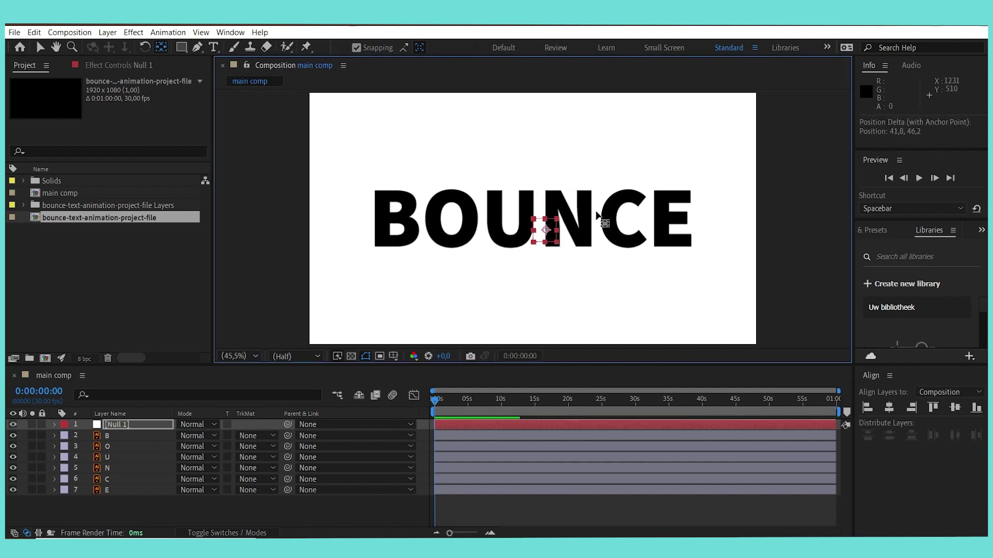
key(v)
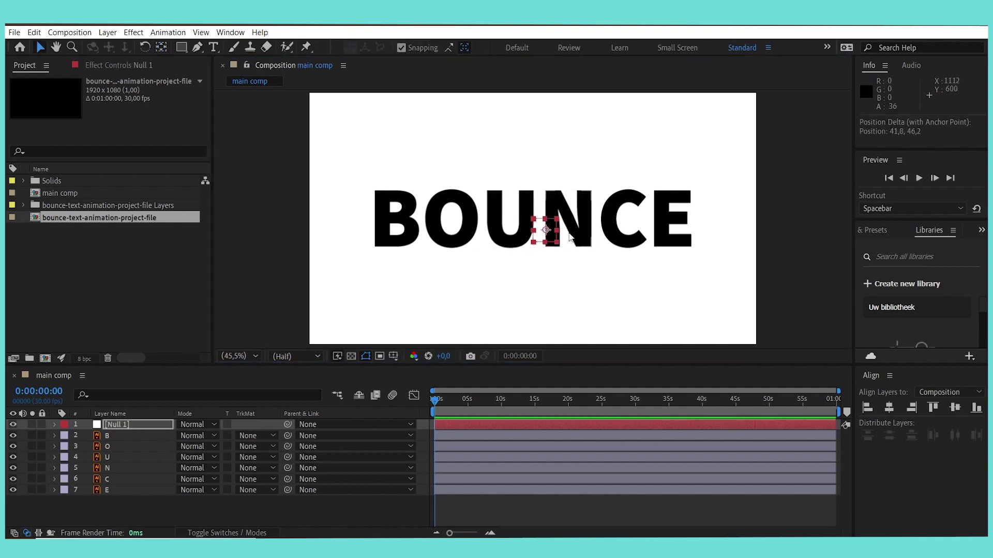
drag(546, 229, 510, 218)
drag(419, 244, 397, 249)
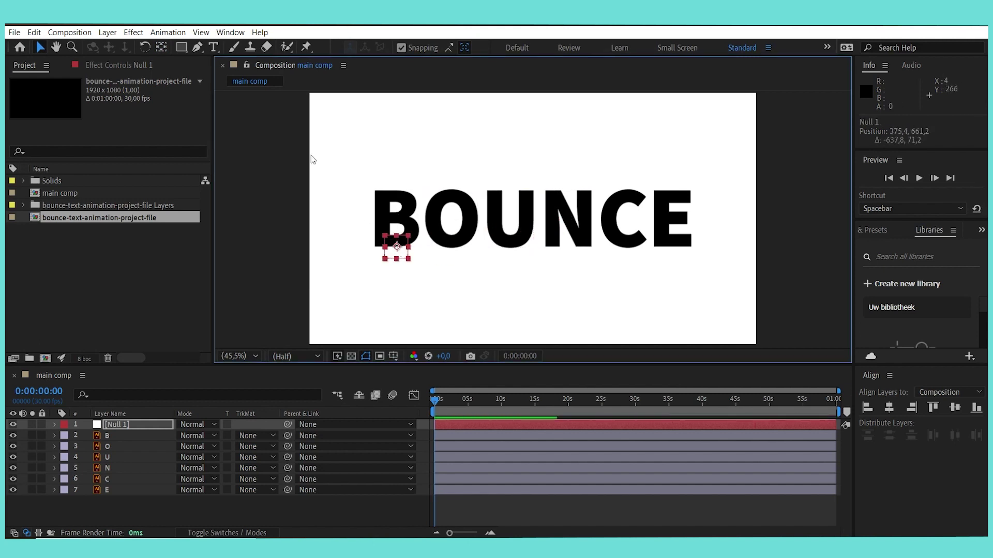
Reveal the null's Position property and separate its dimensions into X and Y Position
click(136, 424)
key(p)
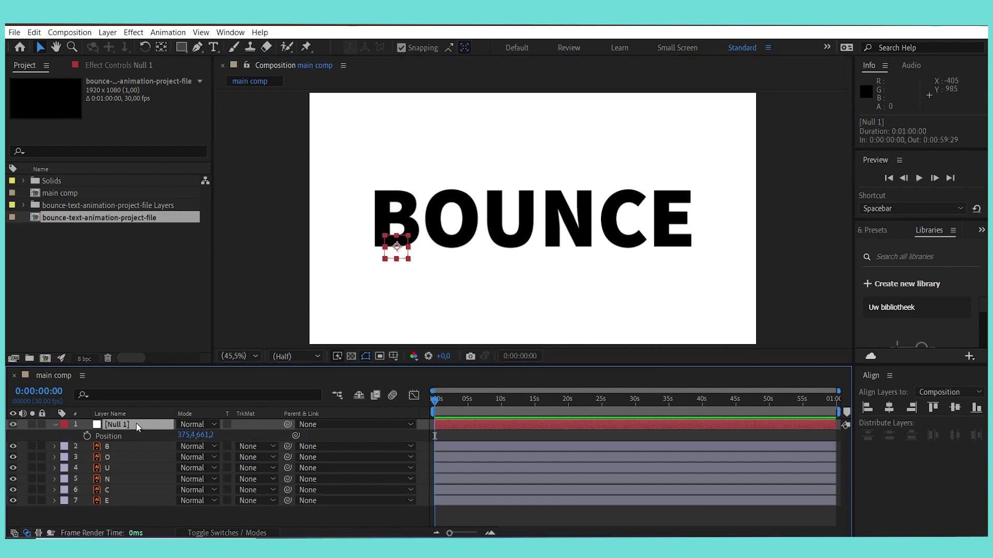
click(103, 436)
right_click(103, 438)
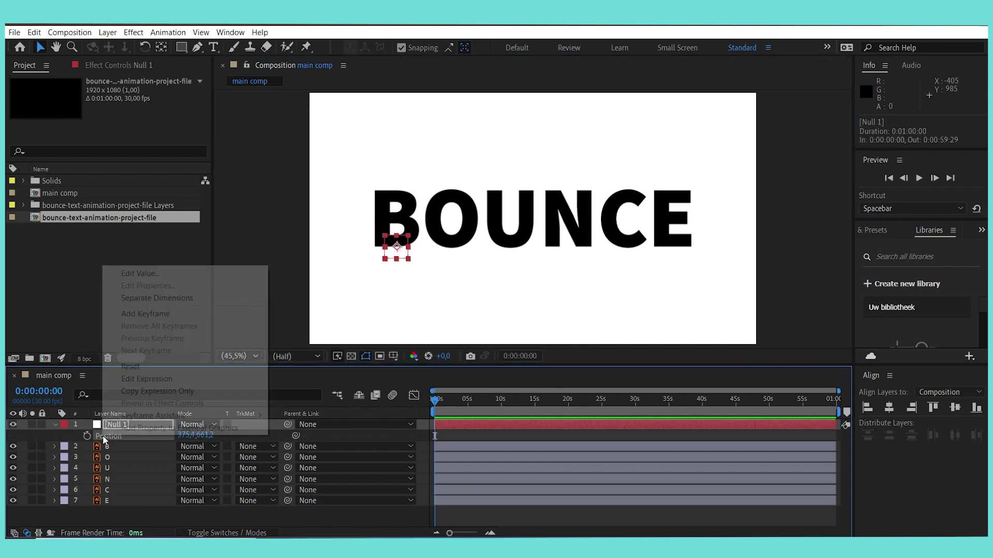
click(161, 303)
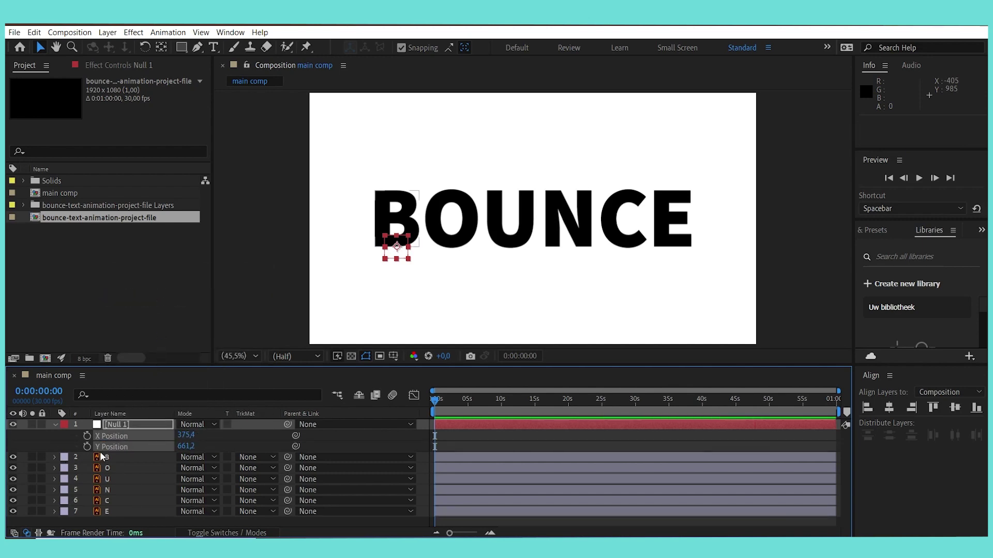
click(227, 433)
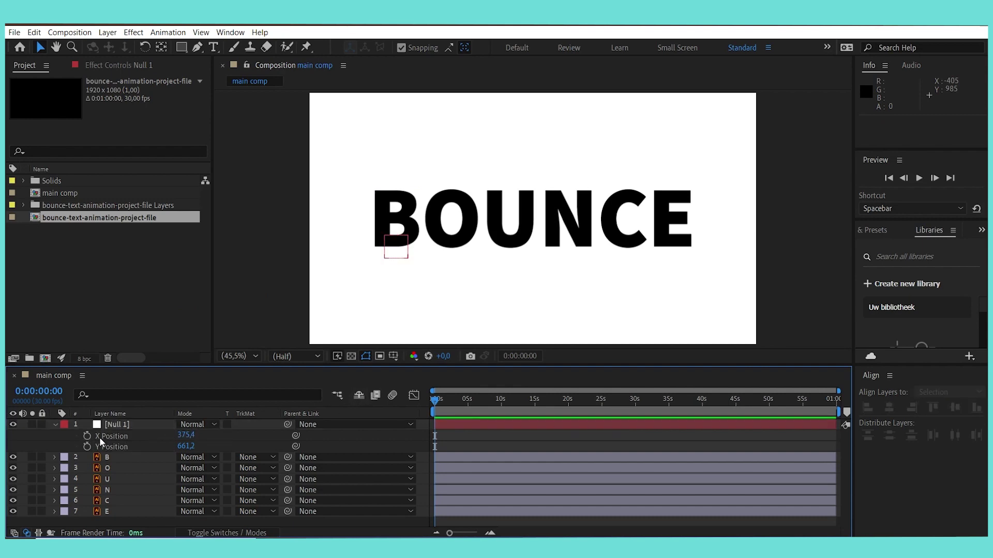
Add X Position keyframes to the null at 0:00:00:00 and 0:00:01:29
click(116, 436)
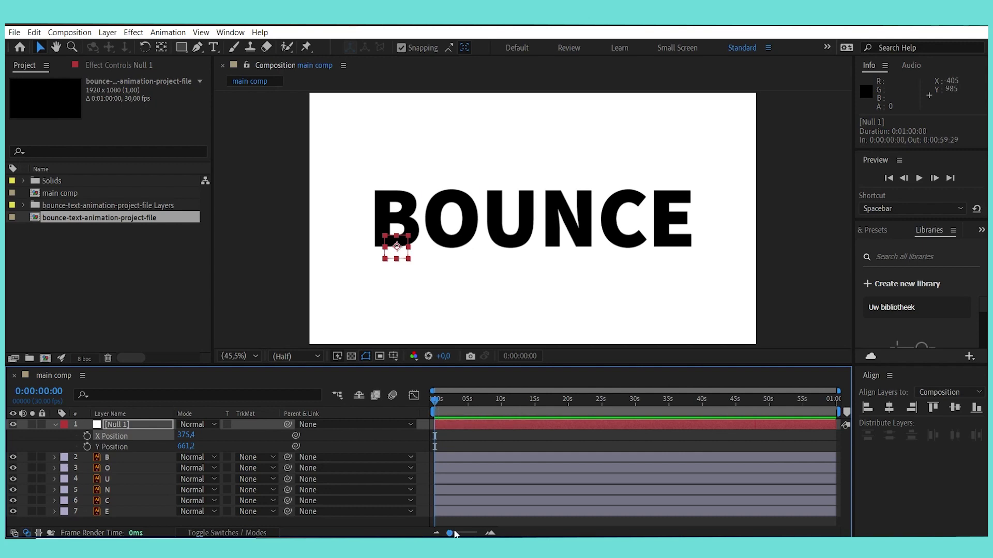
drag(449, 533, 468, 534)
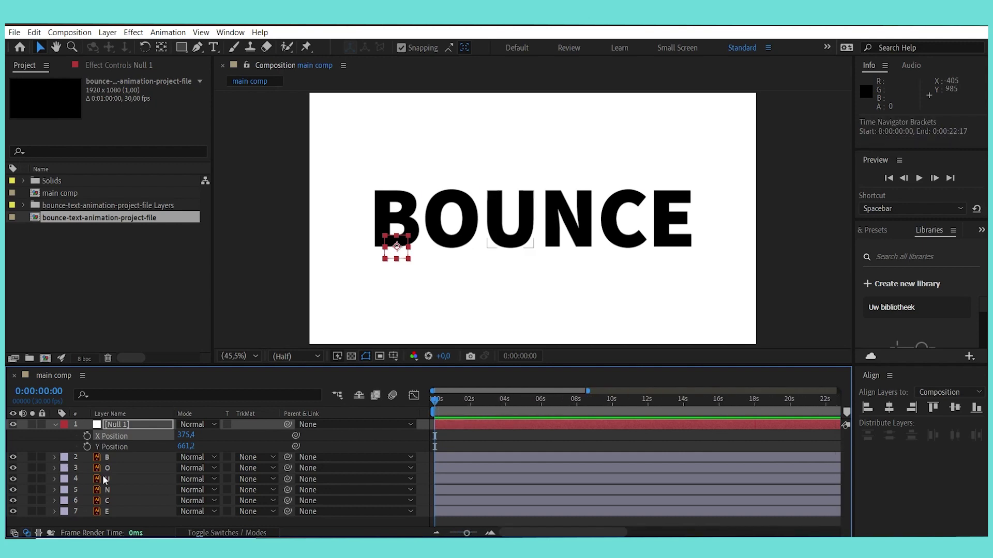
click(87, 436)
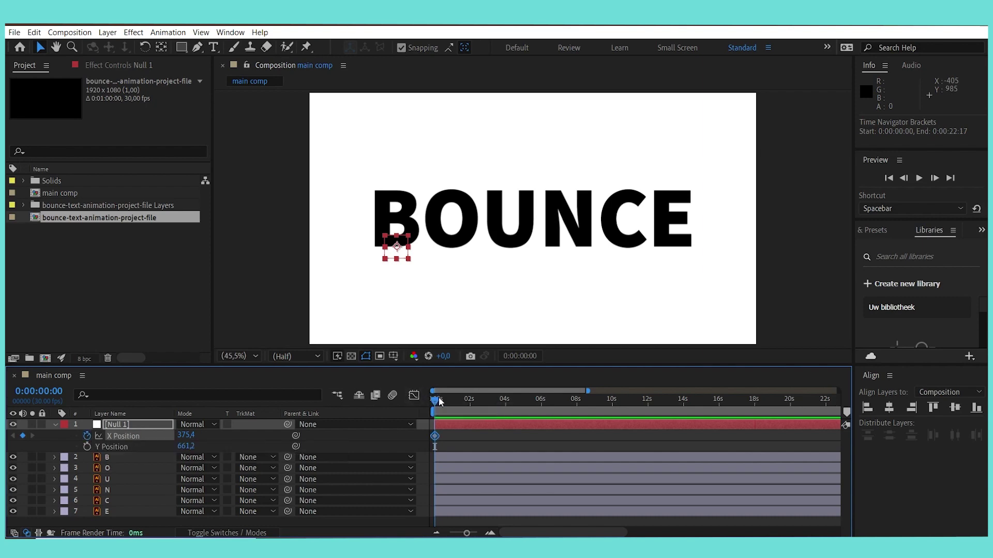
drag(449, 399, 471, 402)
click(23, 437)
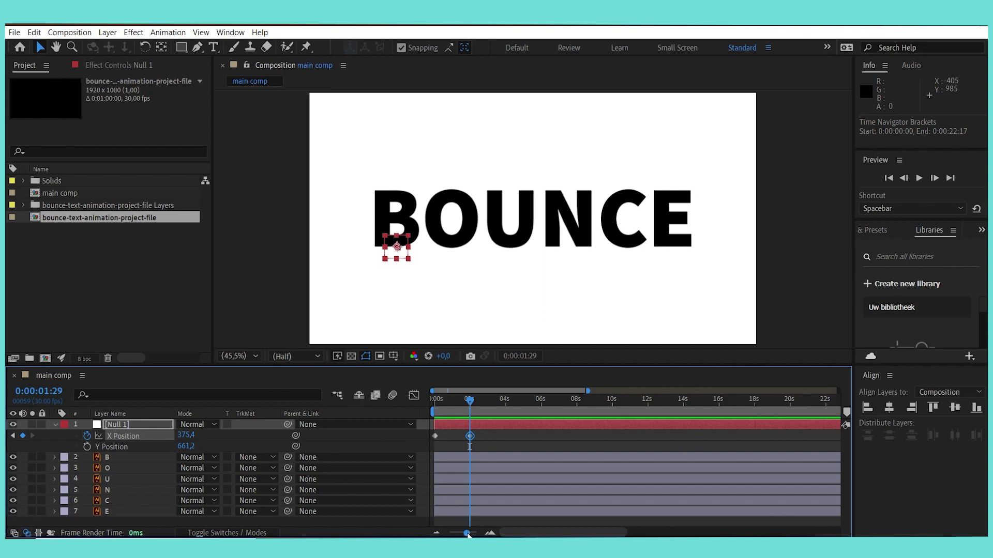
Add Y Position keyframes to the null at 0:00:00:00, 0:00:00:10, 0:00:00:20 and 0:00:01:10
drag(467, 534, 473, 533)
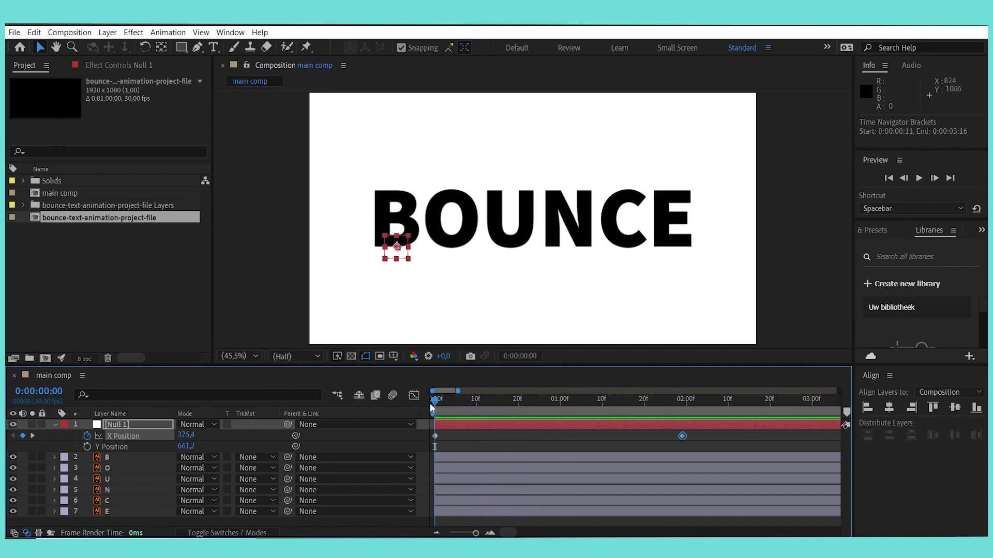
click(124, 445)
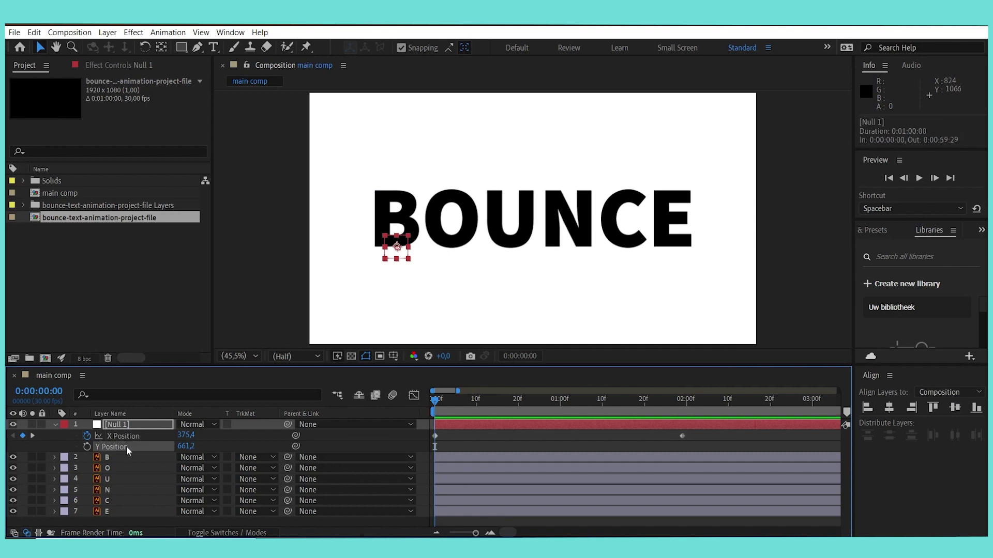
click(87, 448)
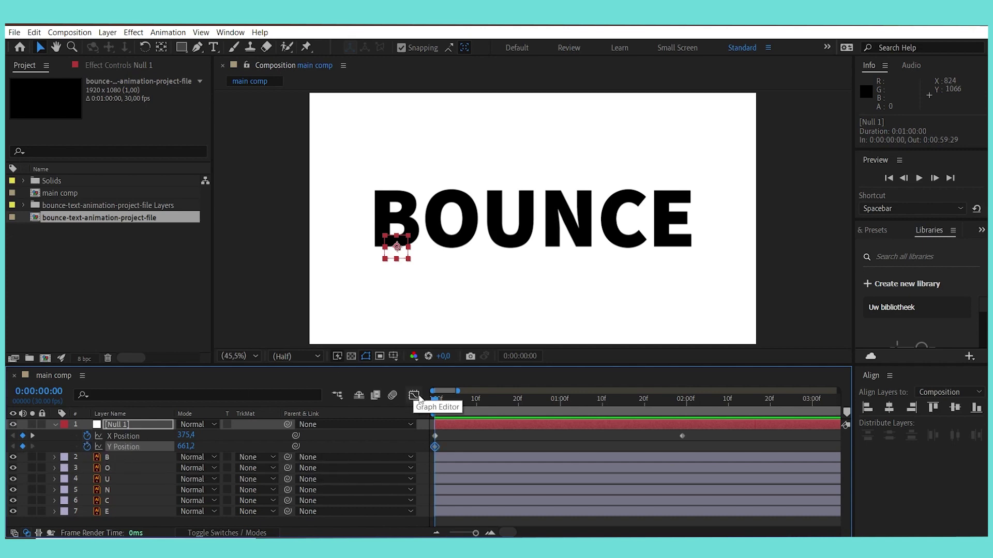
drag(435, 404, 476, 412)
click(22, 447)
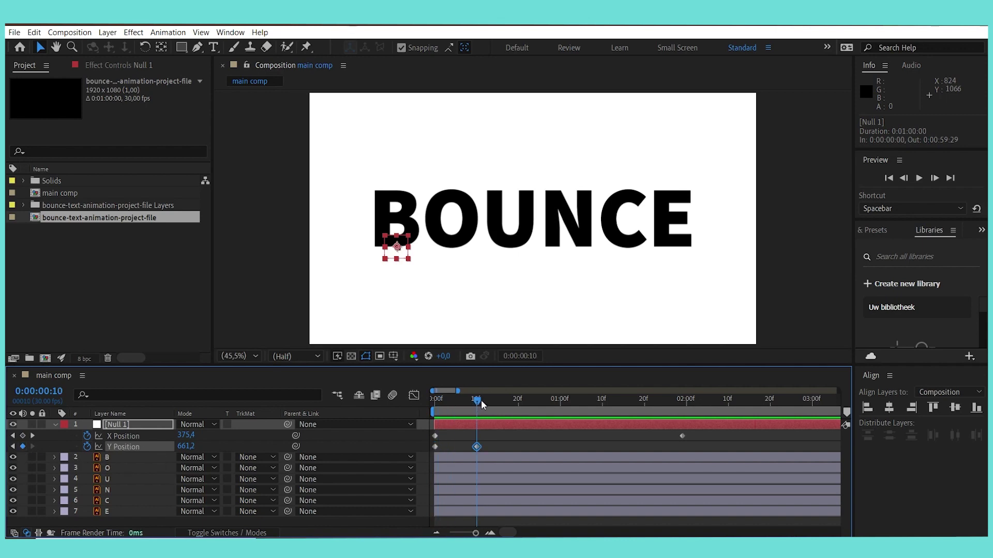
drag(481, 400, 520, 411)
click(22, 446)
drag(518, 399, 602, 413)
click(23, 446)
Move the null's second X Position keyframe to 0:00:02:00 and add all Y Position keyframes to the selection
drag(602, 411, 688, 408)
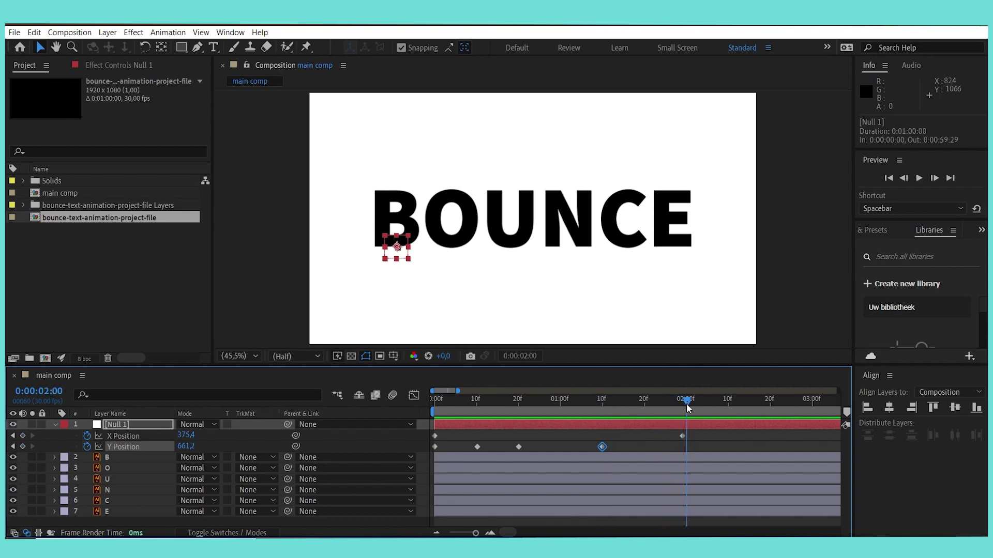
click(684, 435)
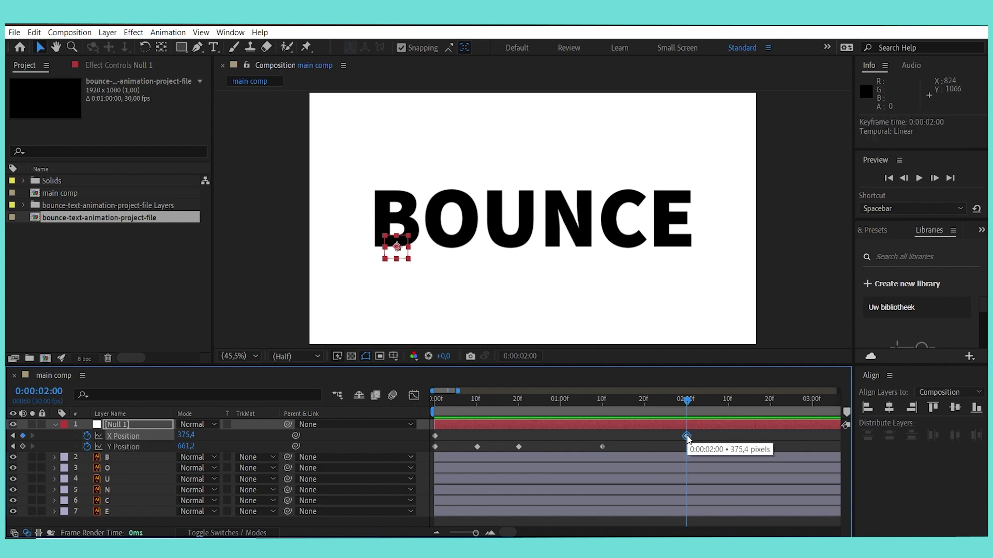
click(156, 446)
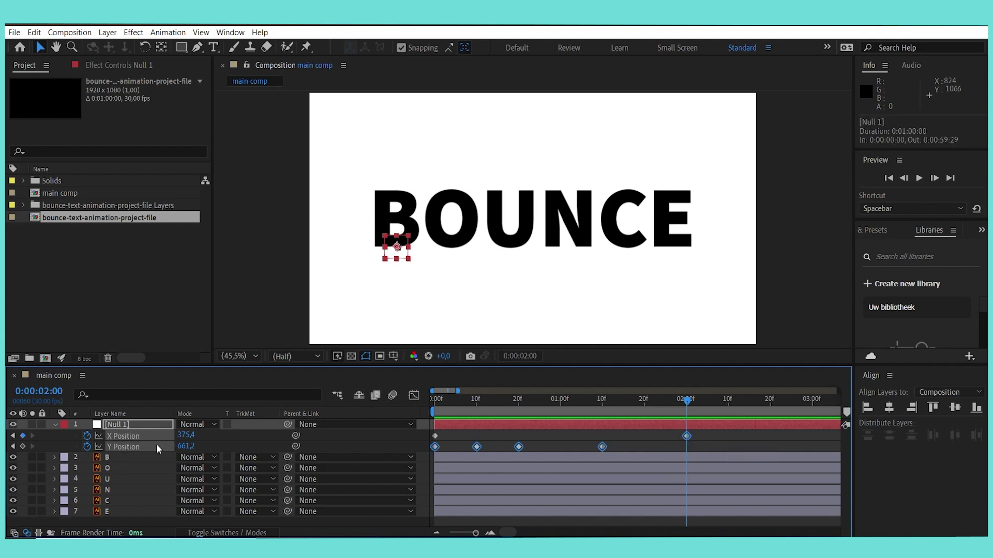
Add a Y Position keyframe to the null at 0:00:02:00
click(222, 445)
click(111, 446)
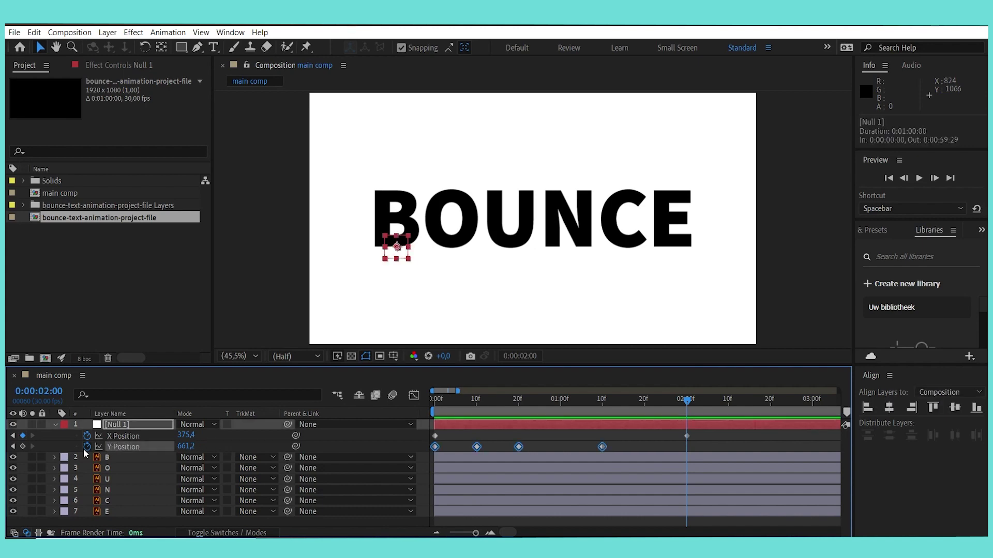
click(22, 446)
Delete the null's Y Position keyframe at 0:00:00:10
drag(684, 399, 474, 406)
click(476, 447)
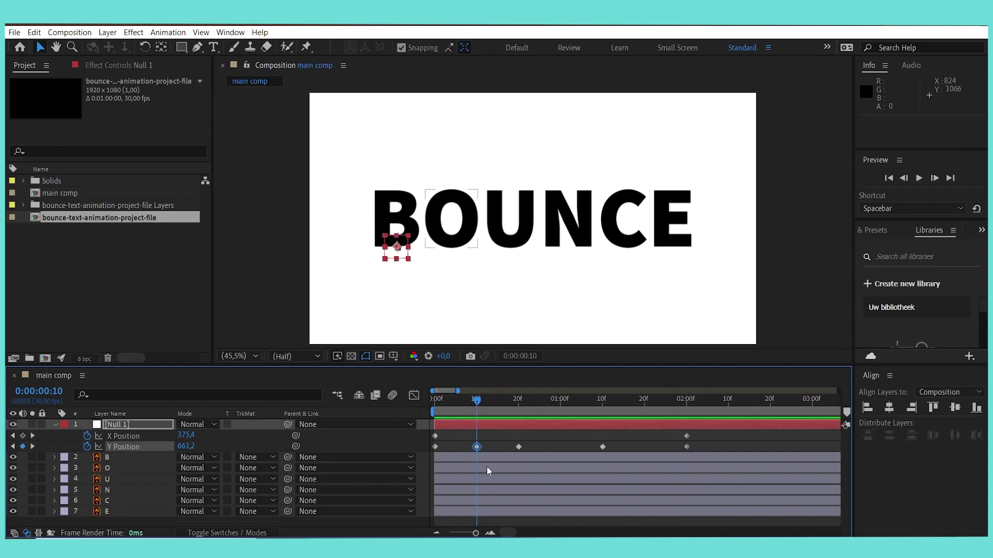
key(Delete)
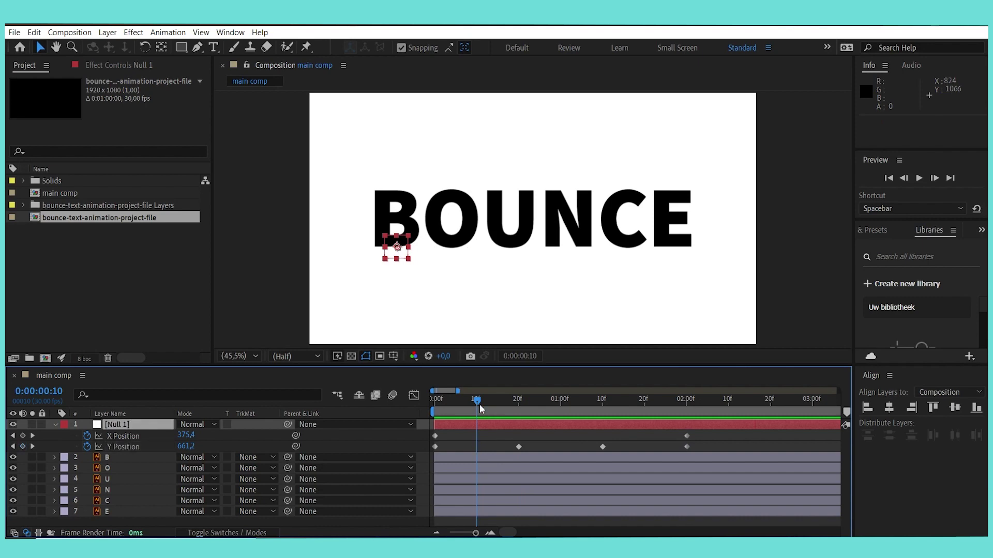
Set the null's X Position to 1988,4 at 0:00:00:00 and its Y Position to 498,2 at 0:00:00:10
drag(477, 401, 417, 417)
click(138, 436)
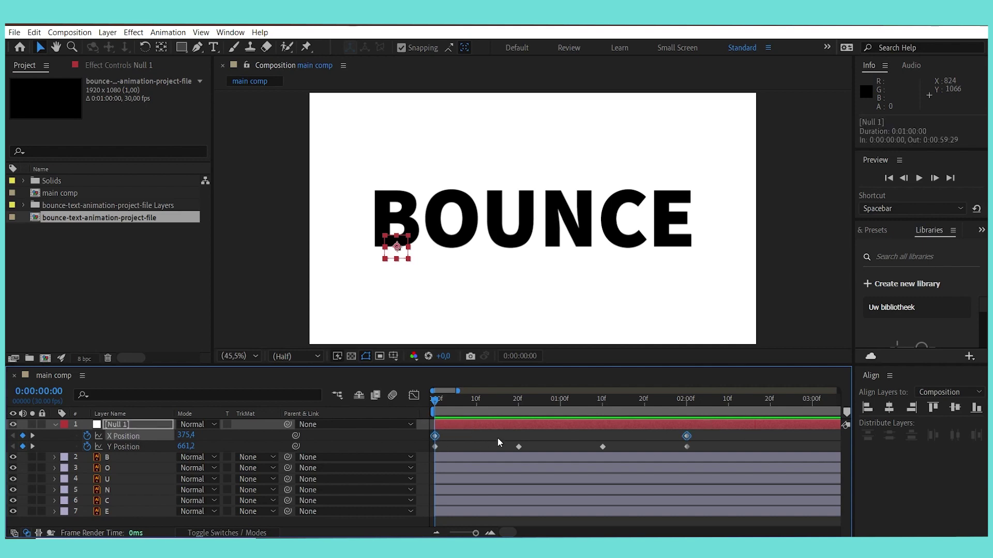
click(456, 432)
click(435, 437)
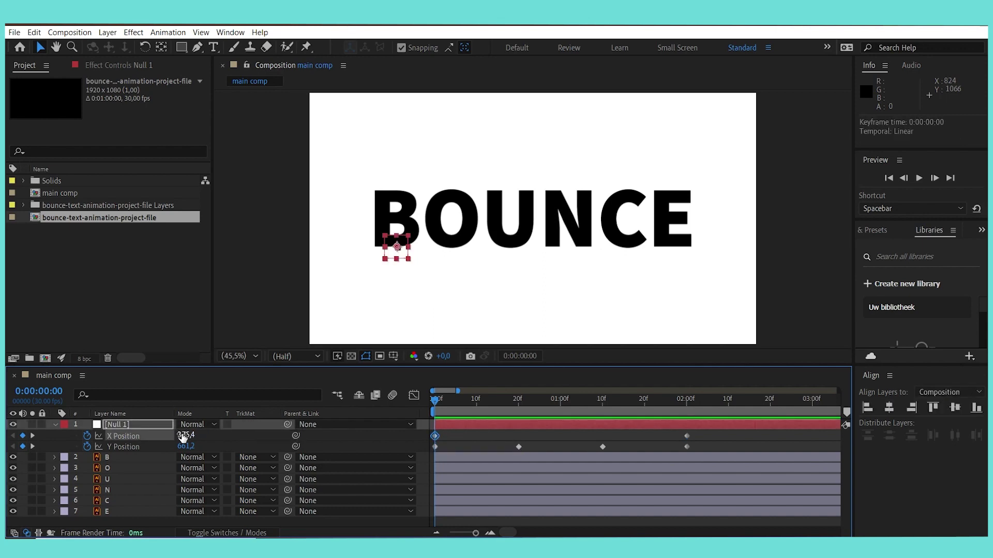
drag(182, 437, 599, 437)
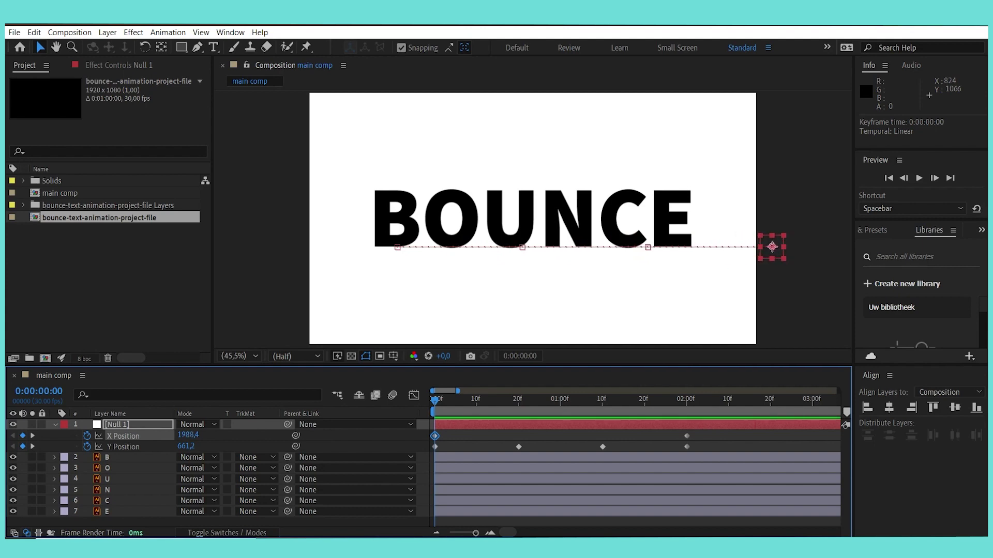
click(478, 413)
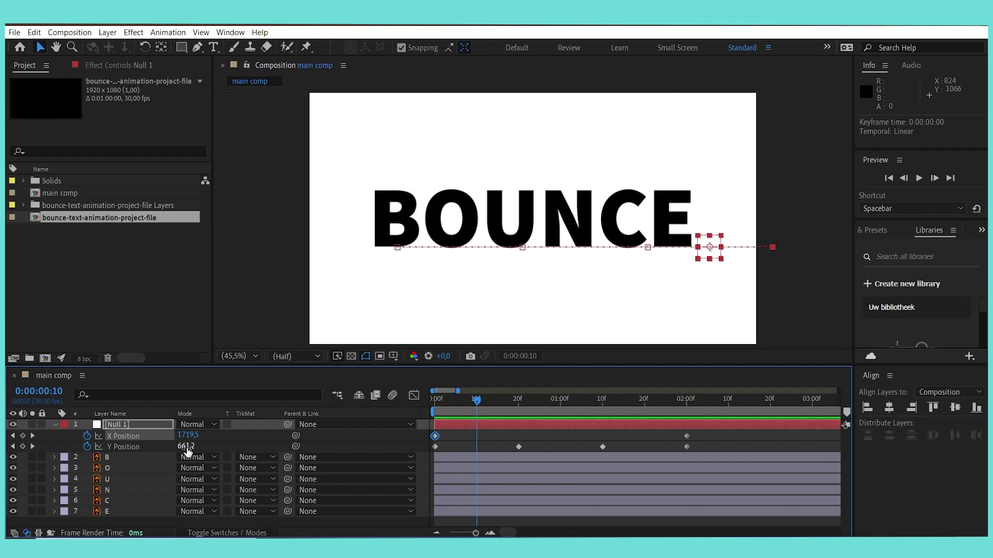
drag(186, 447, 7, 371)
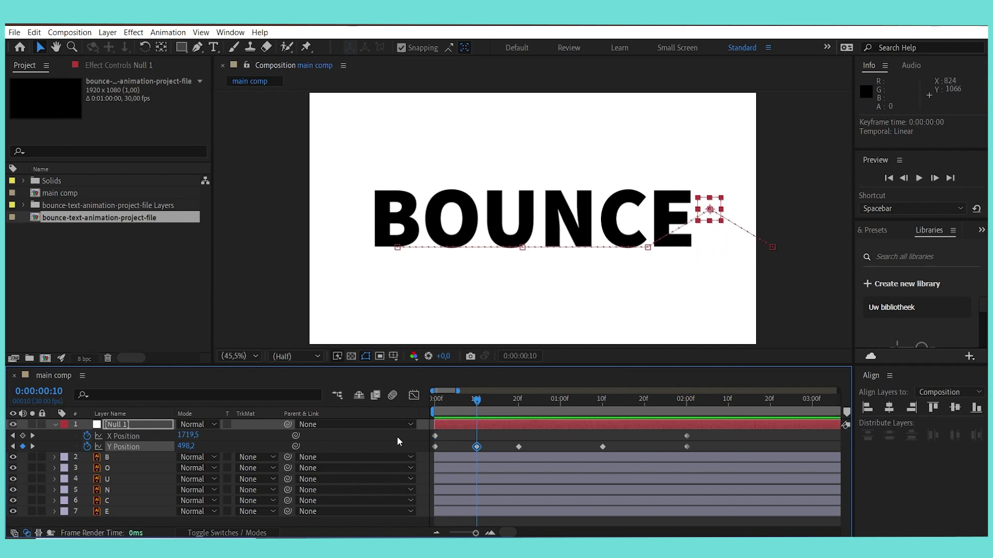
Copy the Y Position keyframe at 0:00:00:10 and paste it at 0:00:01:00 and 0:00:01:20
drag(485, 410, 563, 410)
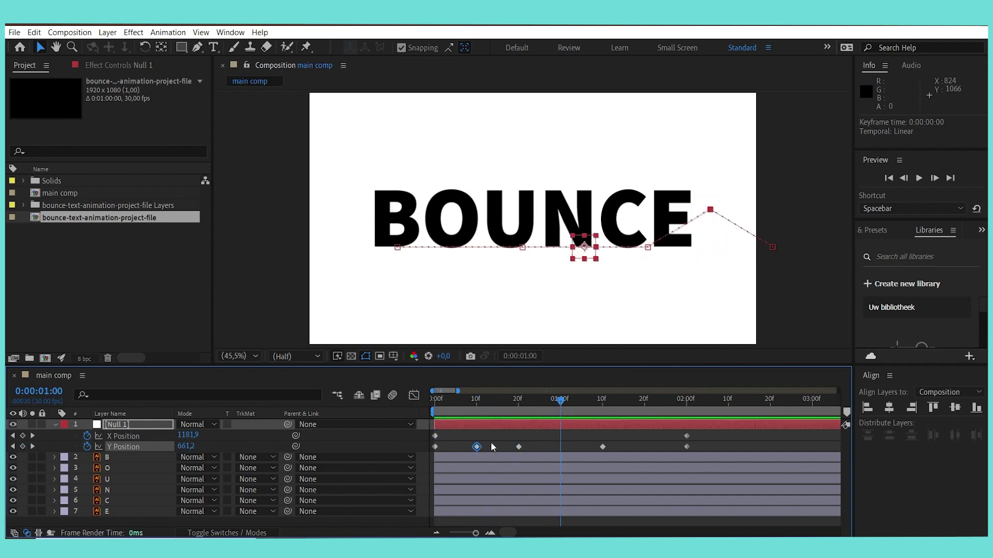
mouse_move(478, 450)
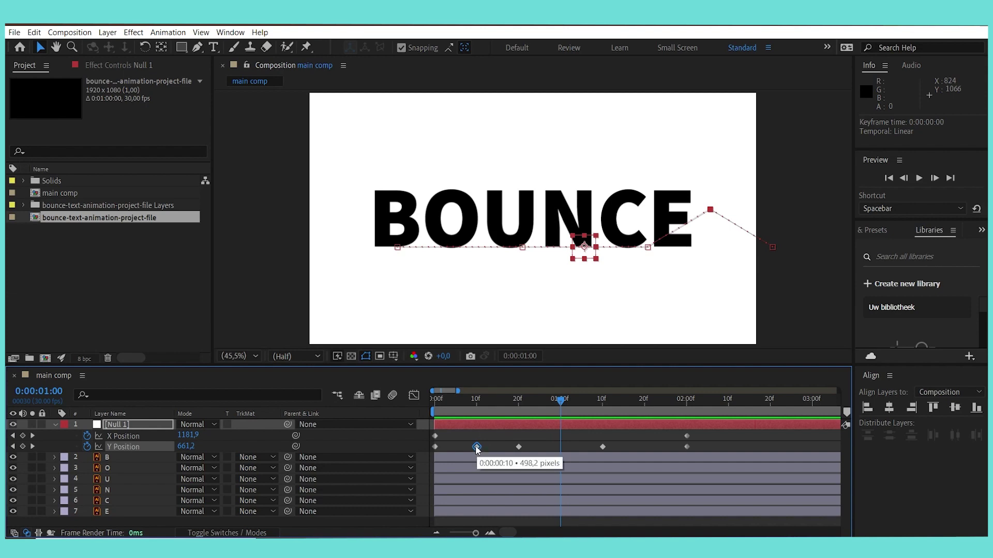
key(ctrl+c)
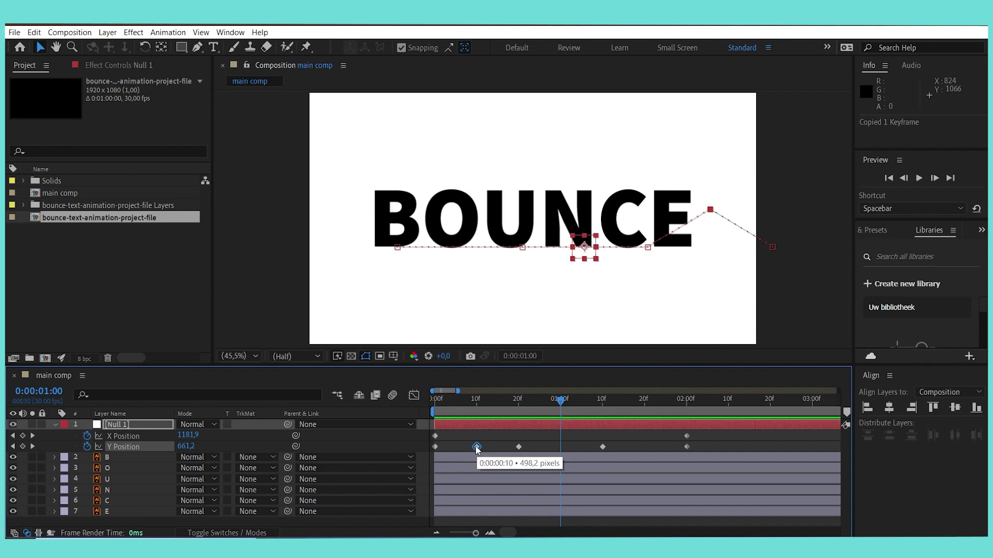
drag(562, 405, 563, 407)
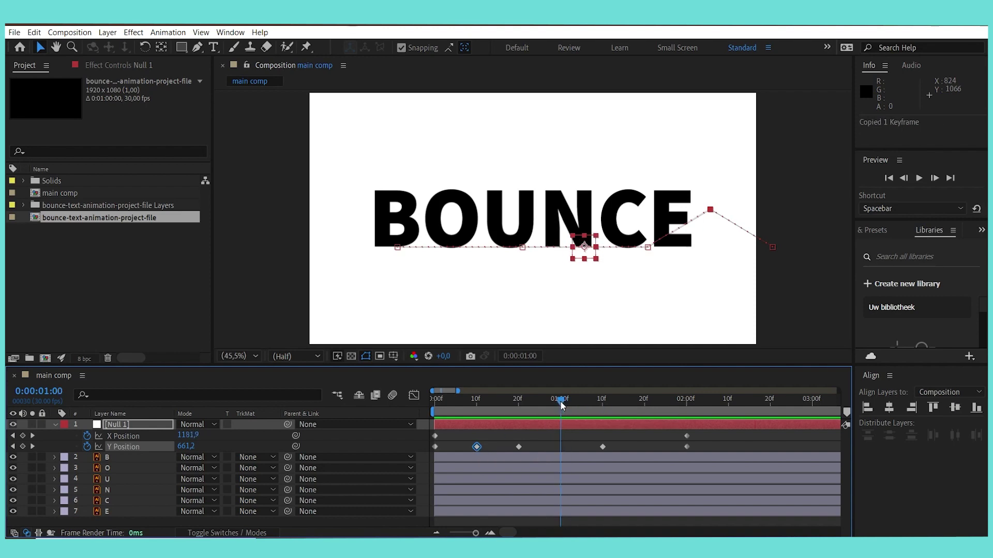
key(ctrl+v)
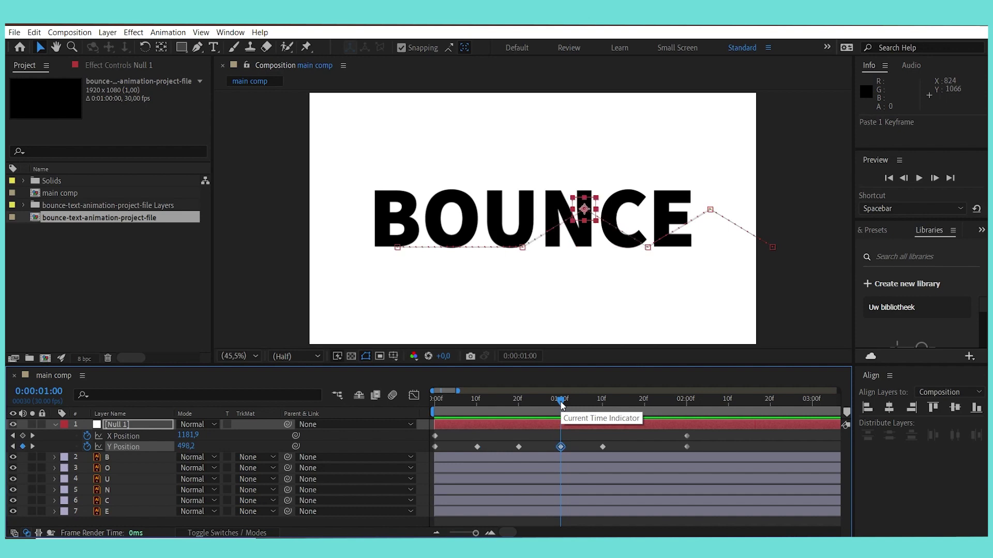
drag(563, 405, 644, 409)
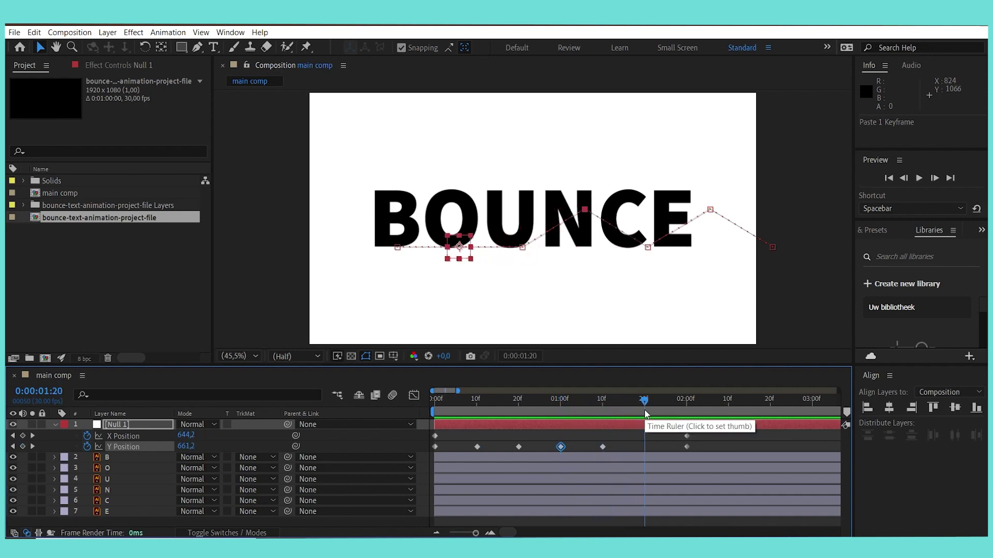
key(ctrl+v)
Apply Easy Ease to all Y Position keyframes of the null
drag(642, 411, 515, 432)
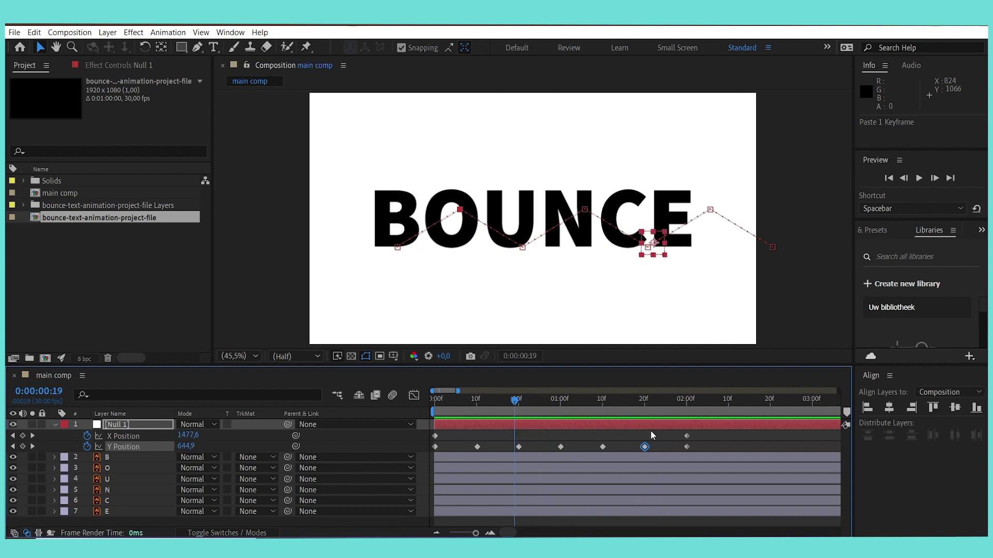
drag(701, 446, 432, 477)
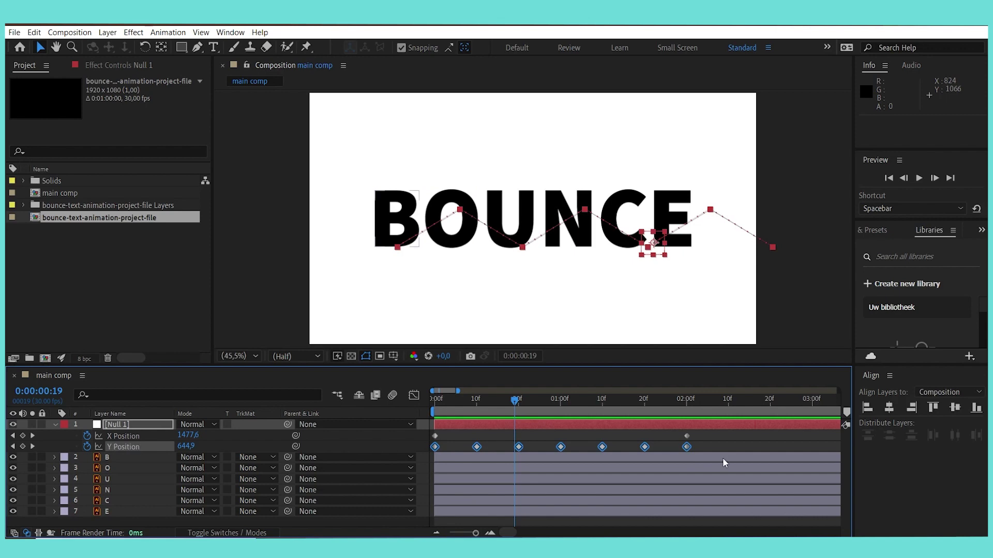
key(F9)
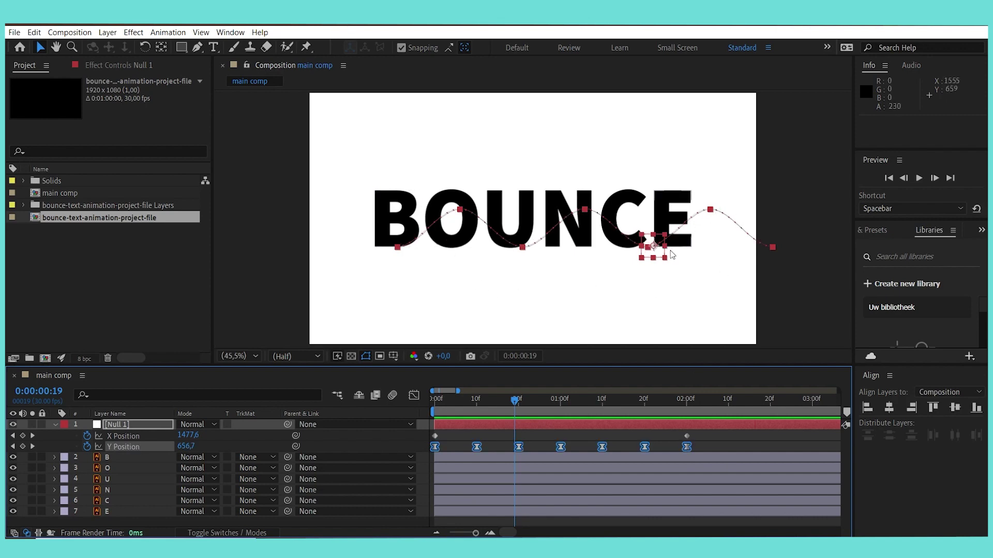
Adjust the influence handles in the Y Position speed graph to shift each speed peak toward the following keyframe
click(414, 396)
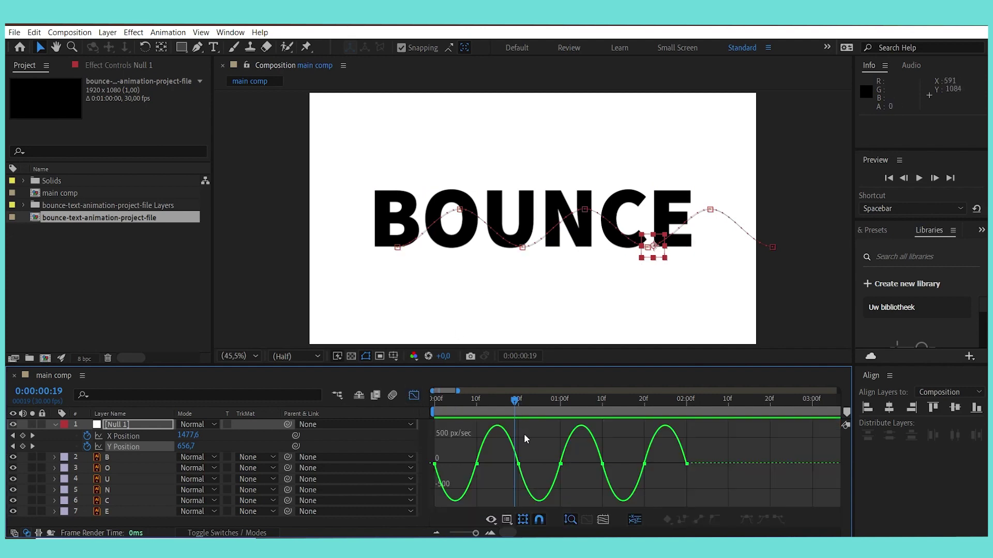
click(435, 464)
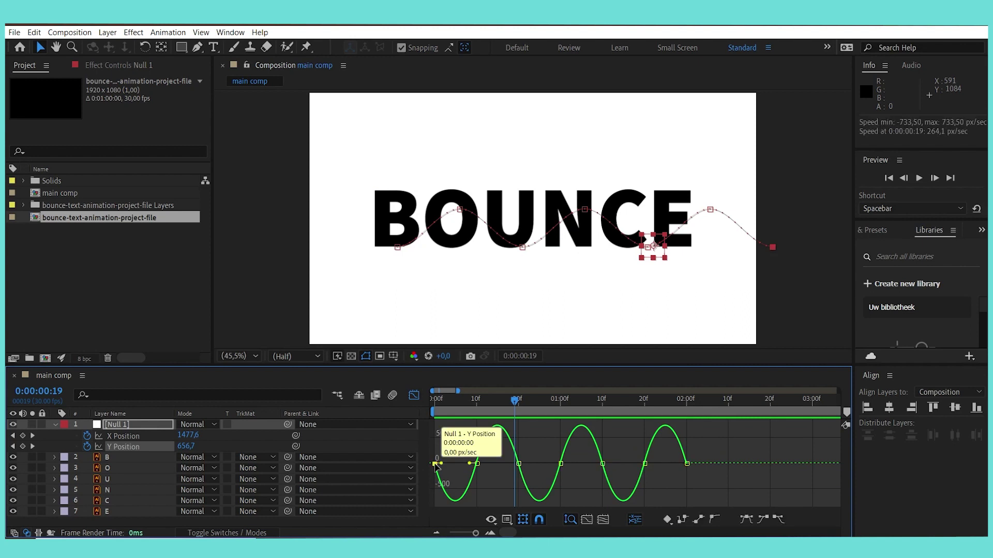
drag(486, 464, 507, 458)
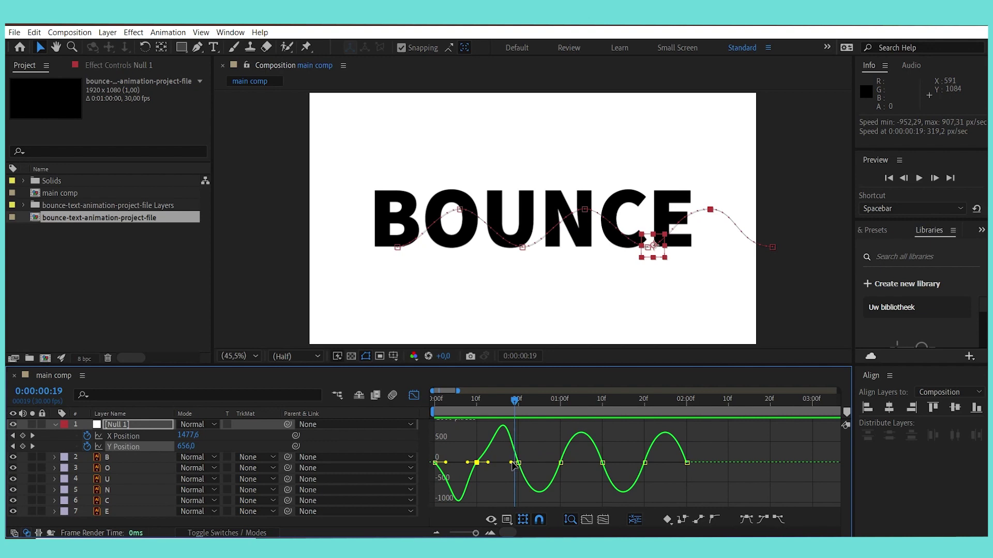
drag(511, 463, 656, 463)
click(561, 461)
click(602, 463)
click(645, 462)
click(698, 400)
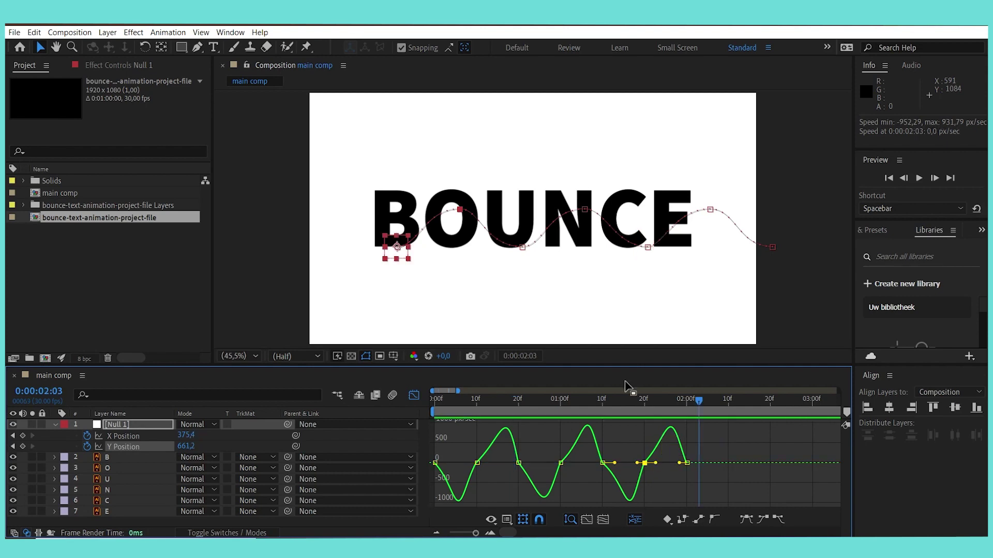
drag(698, 400, 368, 397)
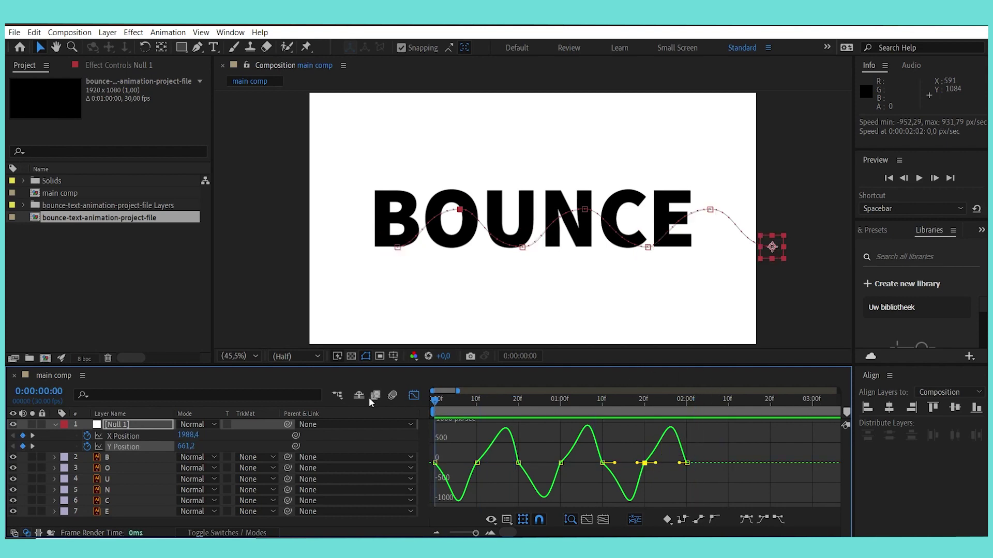
click(414, 395)
Collapse the null's properties and parent layer B to Null 1 at 0:00:02:00
drag(433, 399, 686, 412)
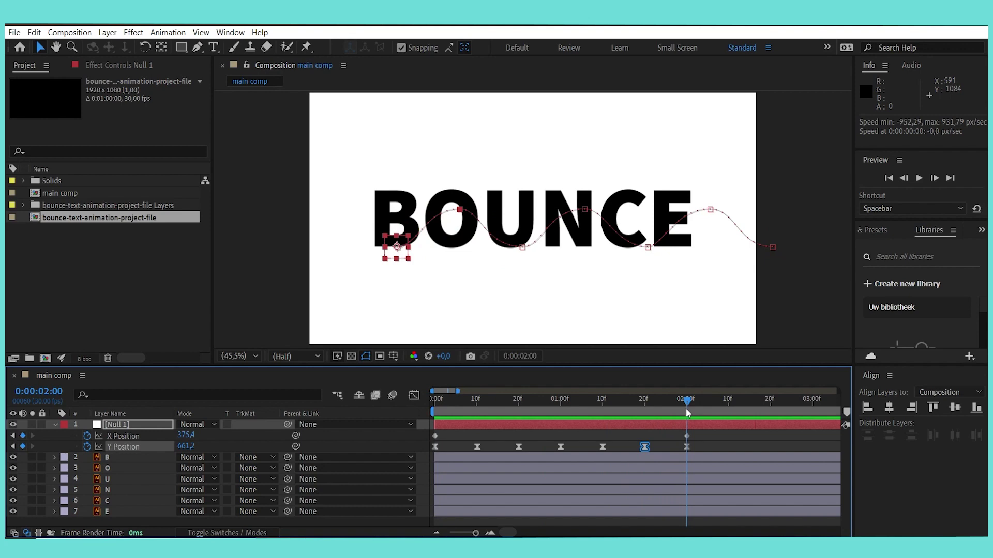
click(704, 445)
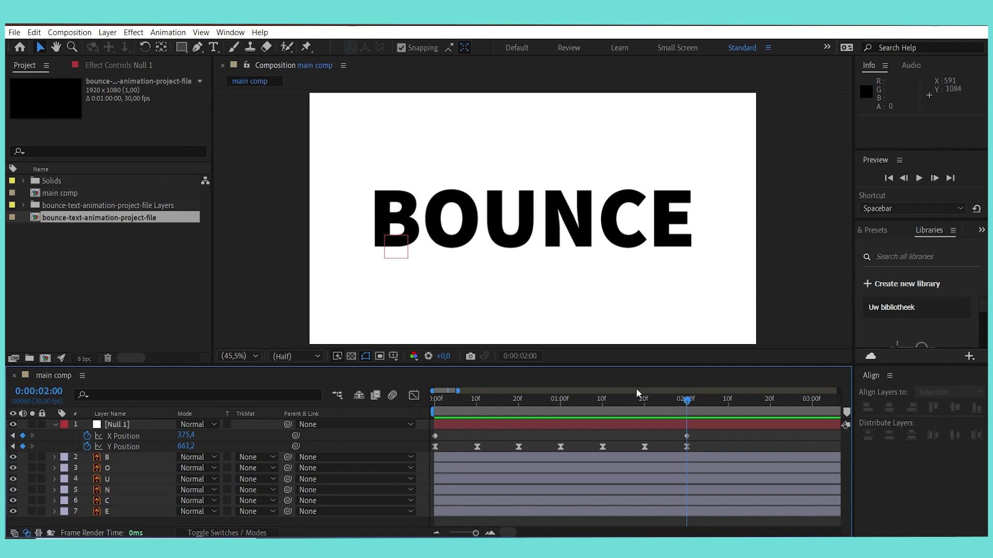
click(55, 425)
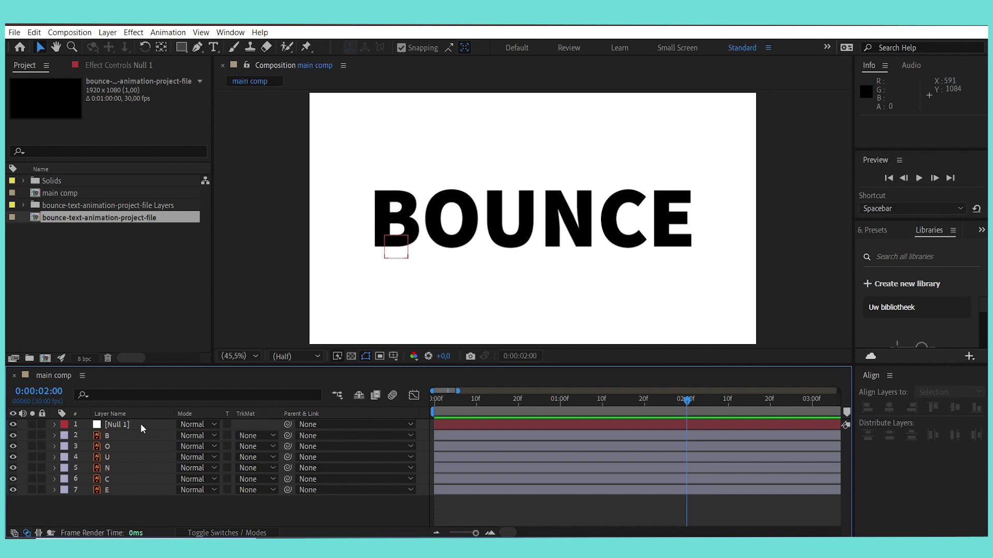
click(115, 438)
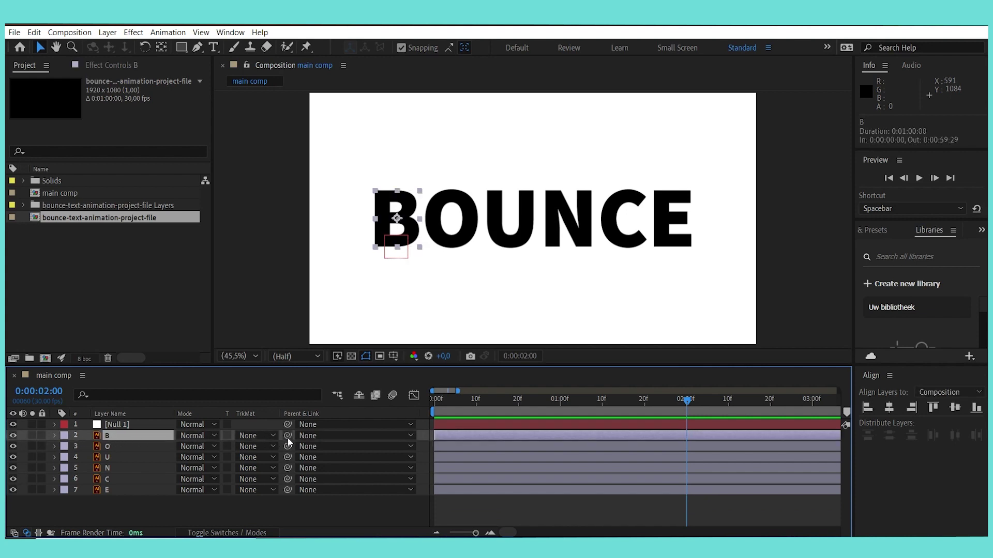
drag(287, 439, 138, 425)
click(341, 508)
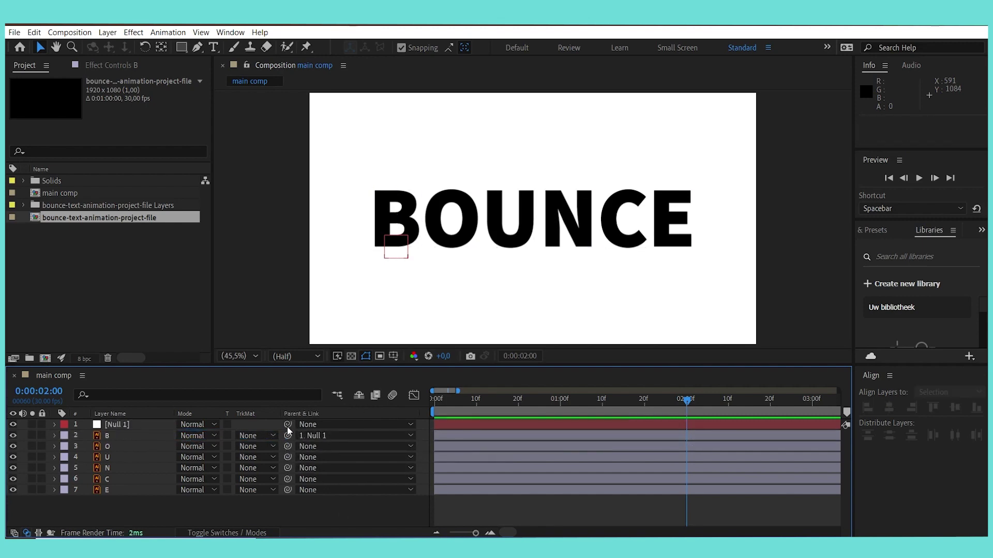
right_click(343, 417)
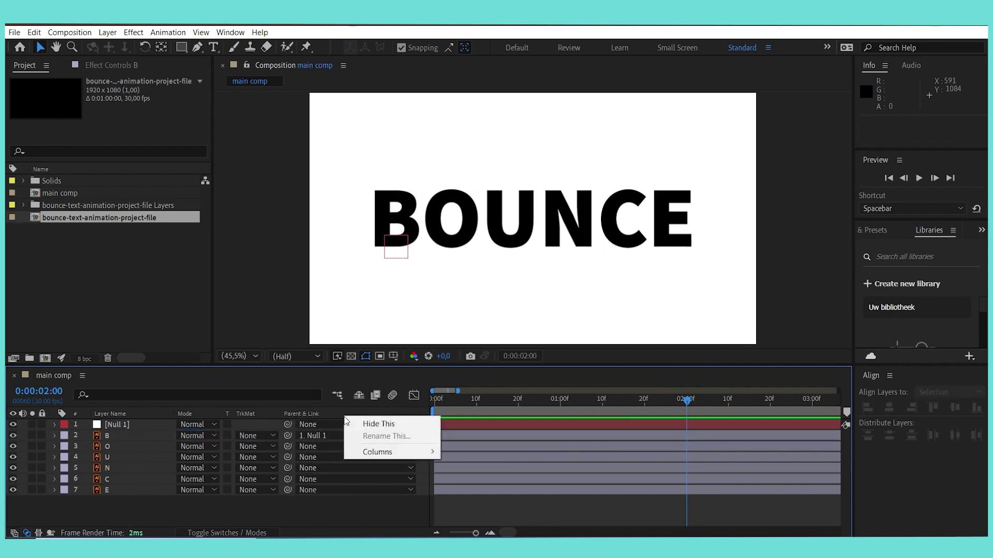
mouse_move(410, 452)
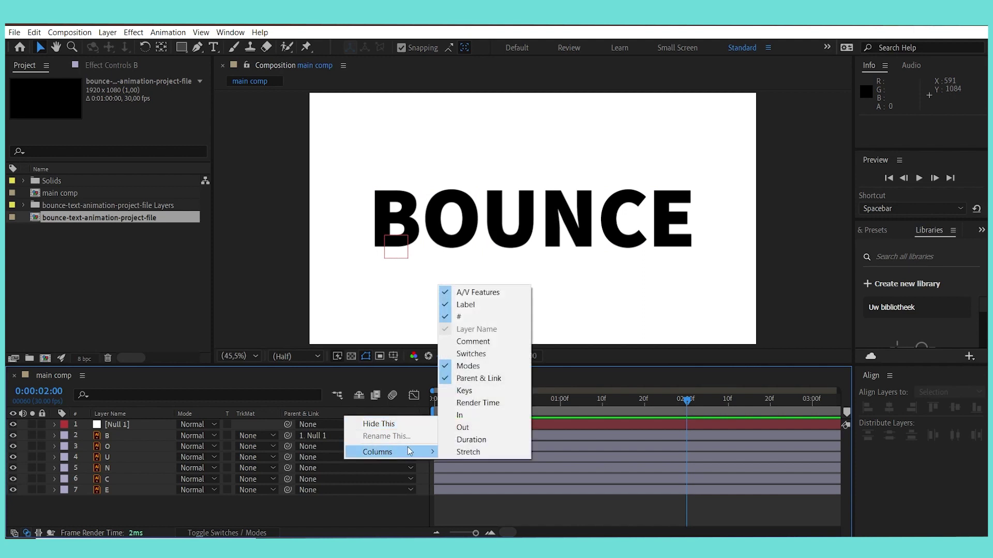
click(297, 513)
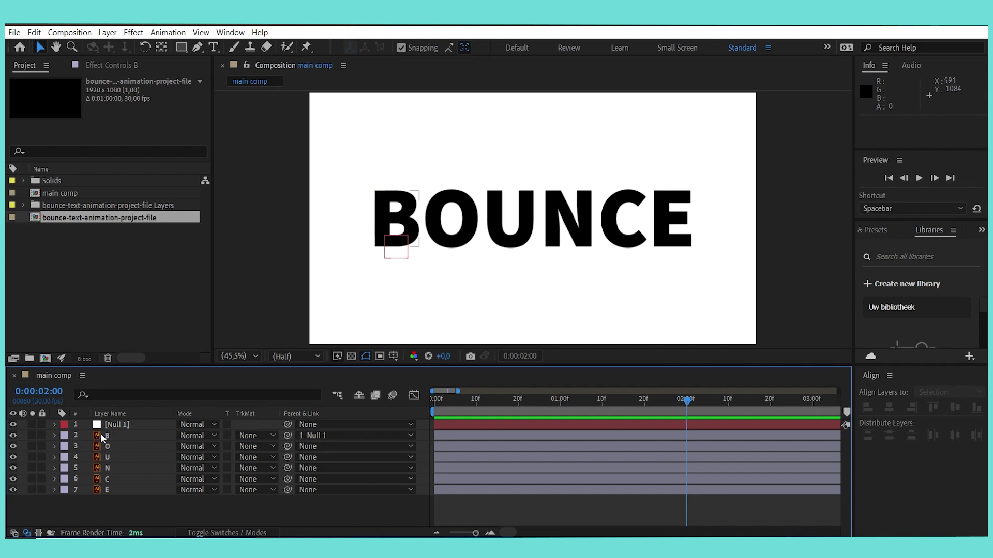
Preview the bounce of the letter B from 0:00:00:00
drag(690, 399, 383, 417)
key(space)
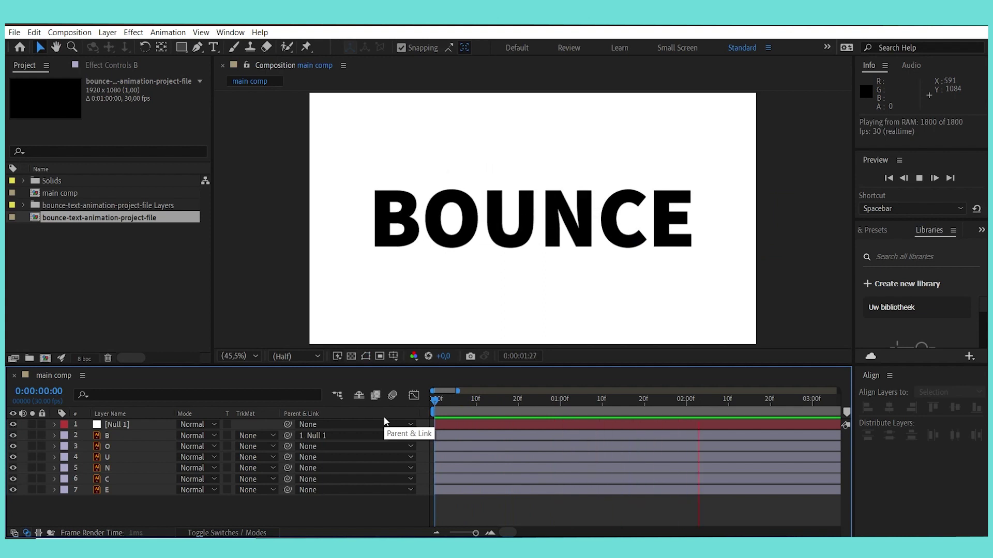
key(space)
Reveal the null's keyframes and set its X Position to 2021,4 at 0:00:00:00, moving the B fully off the canvas
click(65, 425)
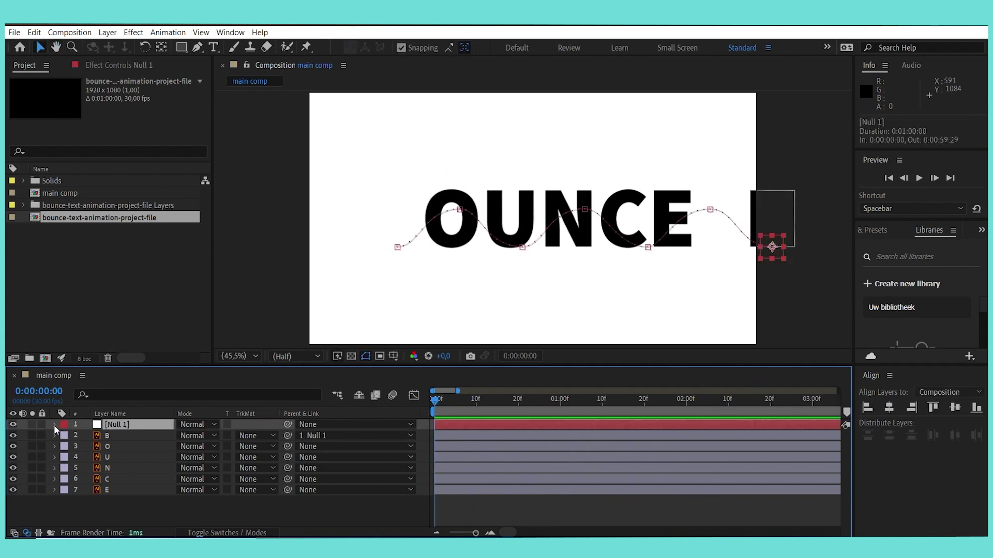
key(u)
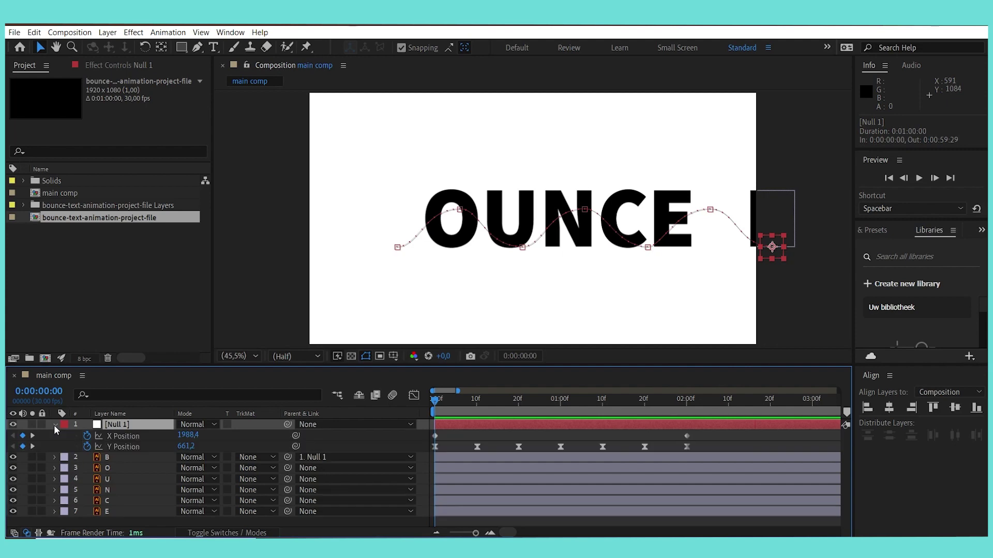
click(435, 436)
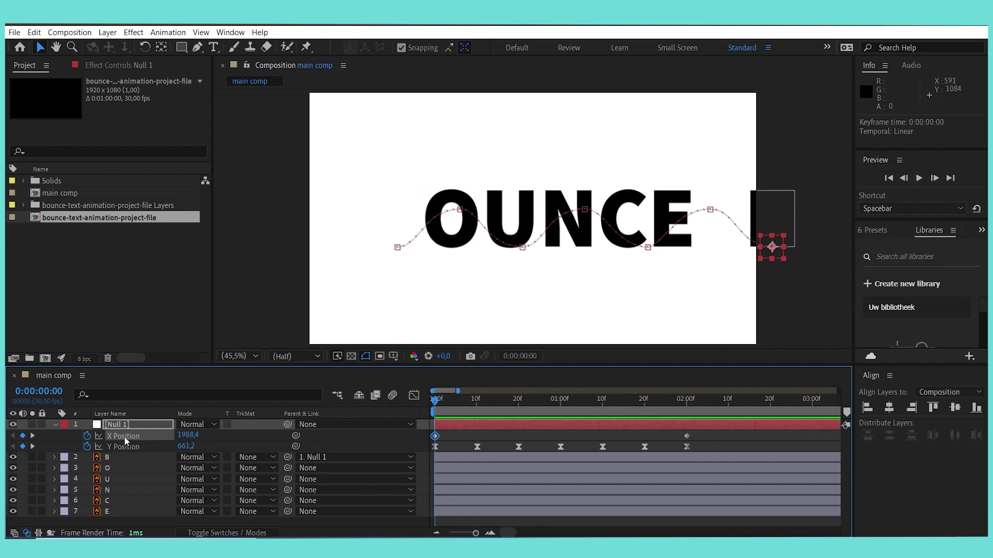
drag(187, 435, 206, 437)
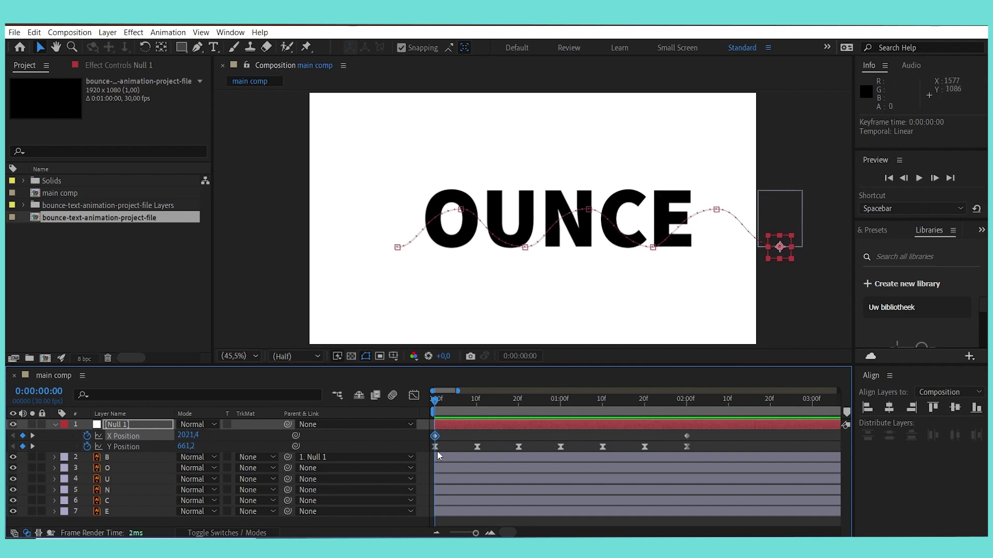
Preview the bounce, proportionally compress all the null's X and Y Position keyframes to end at 0:00:01:10, and replay from the start
key(space)
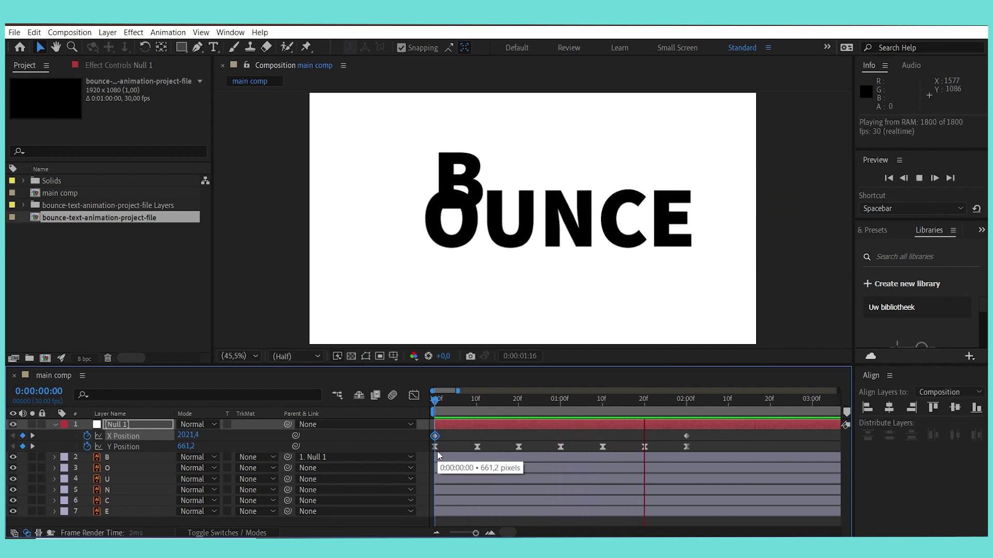
key(space)
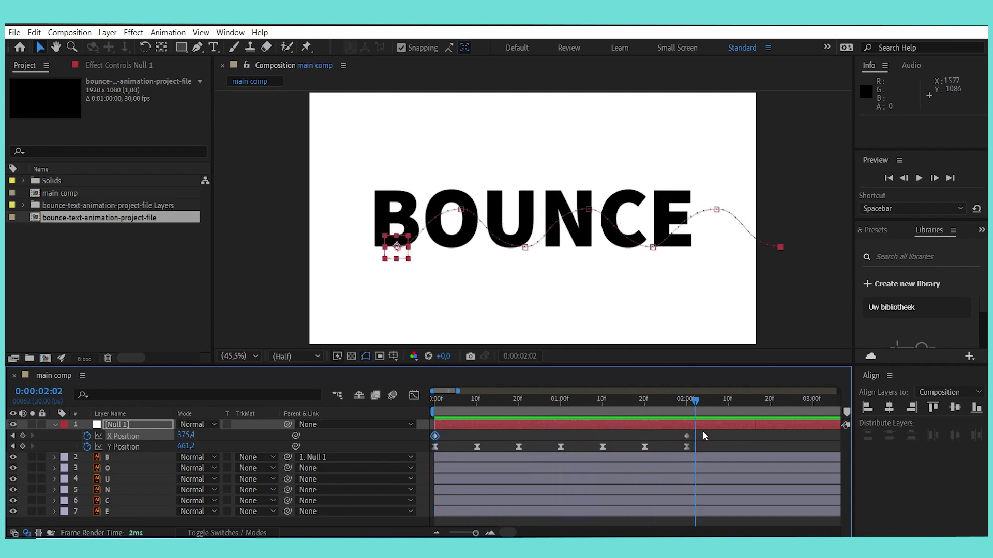
drag(702, 431, 427, 445)
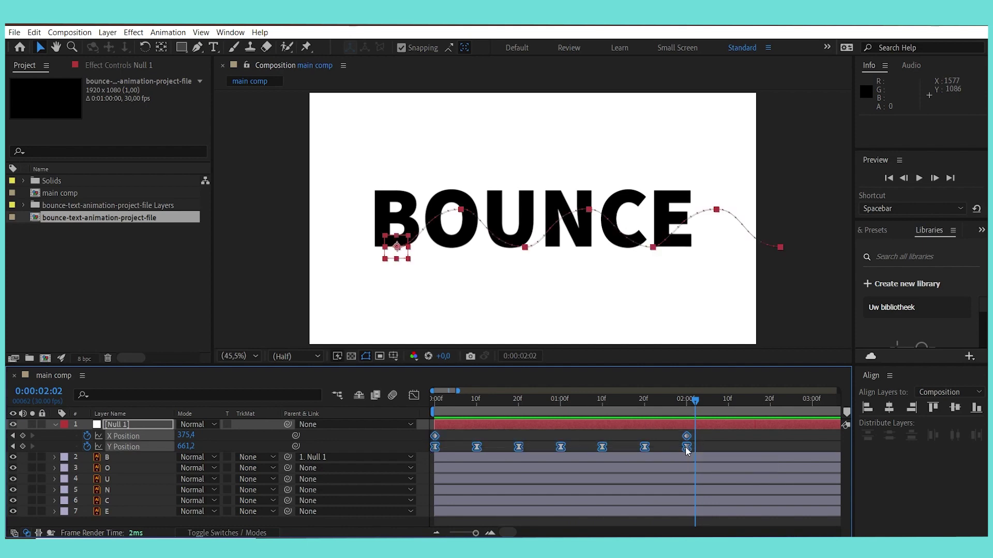
drag(687, 448, 604, 455)
key(Home)
key(space)
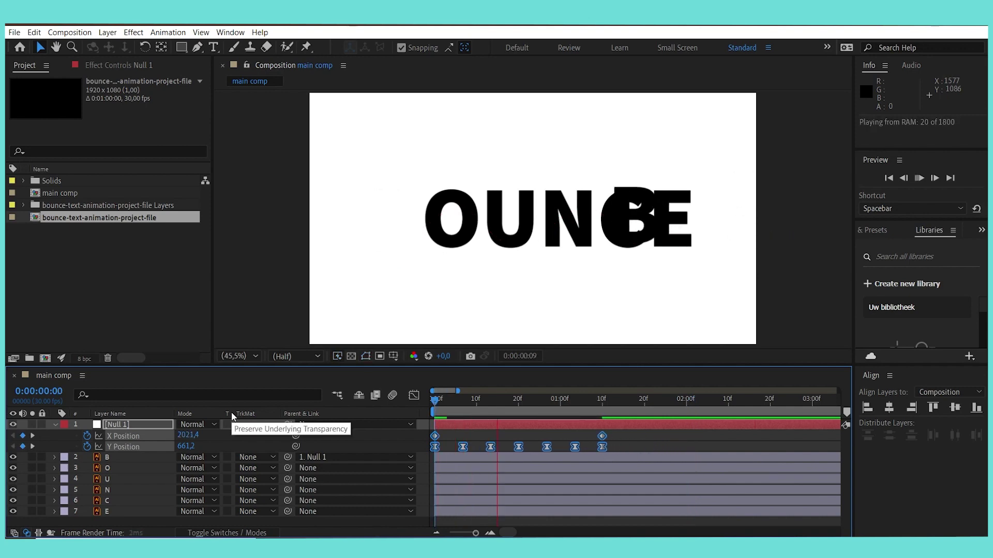
key(space)
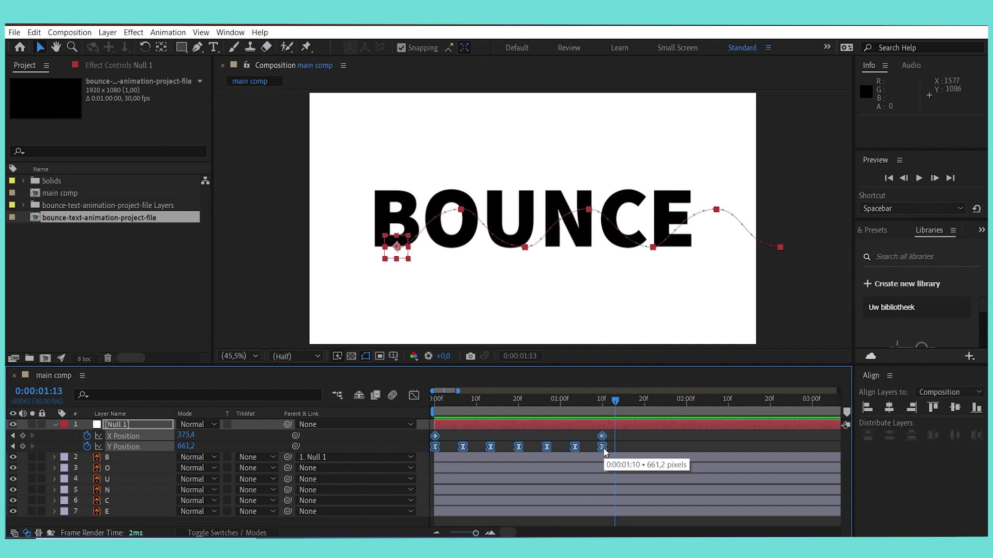
Stretch the null's selected position keyframes proportionally to end at 0:00:01:14 and preview the bounce
drag(605, 451, 624, 452)
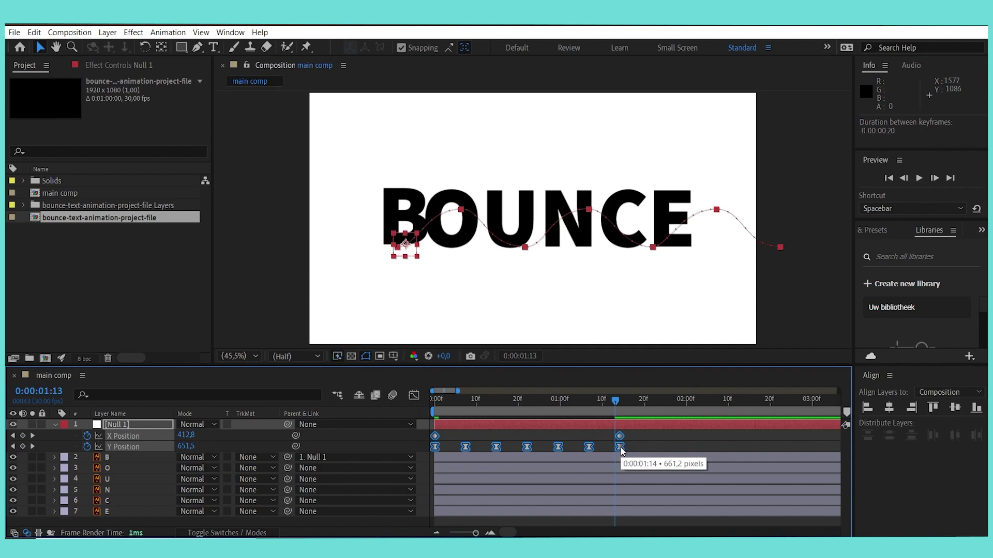
key(space)
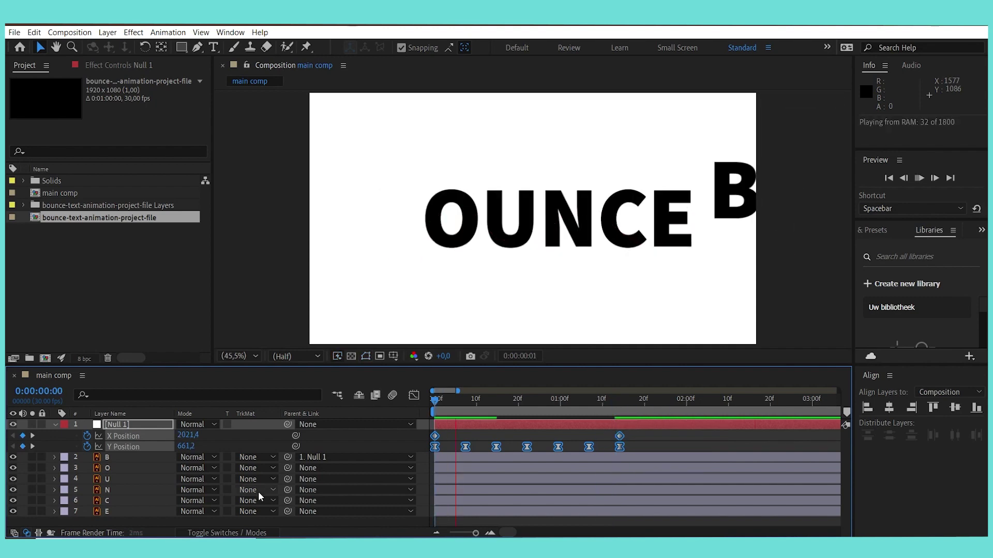
key(space)
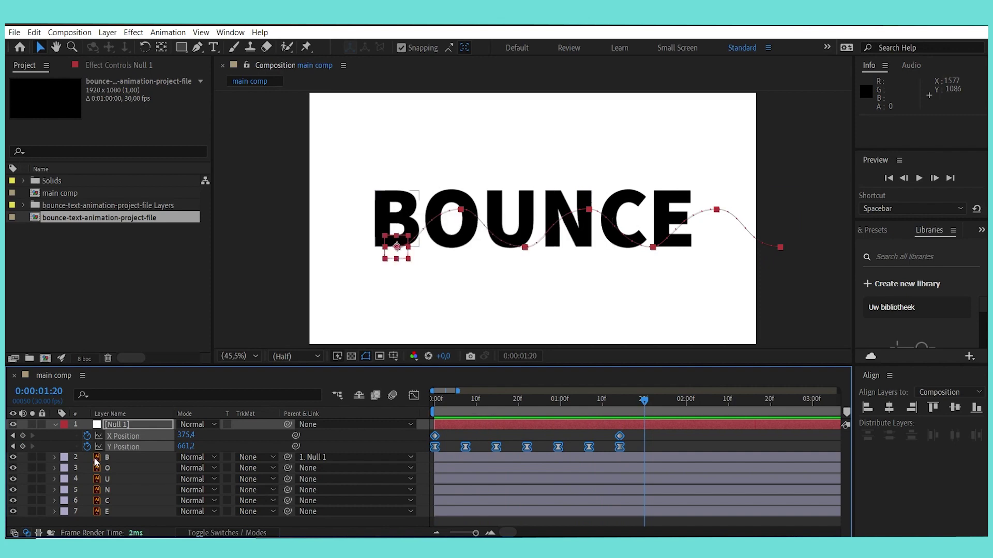
Reveal layer B's Rotation and add a keyframe of 0x+0,0° at 0:00:00:00
click(118, 457)
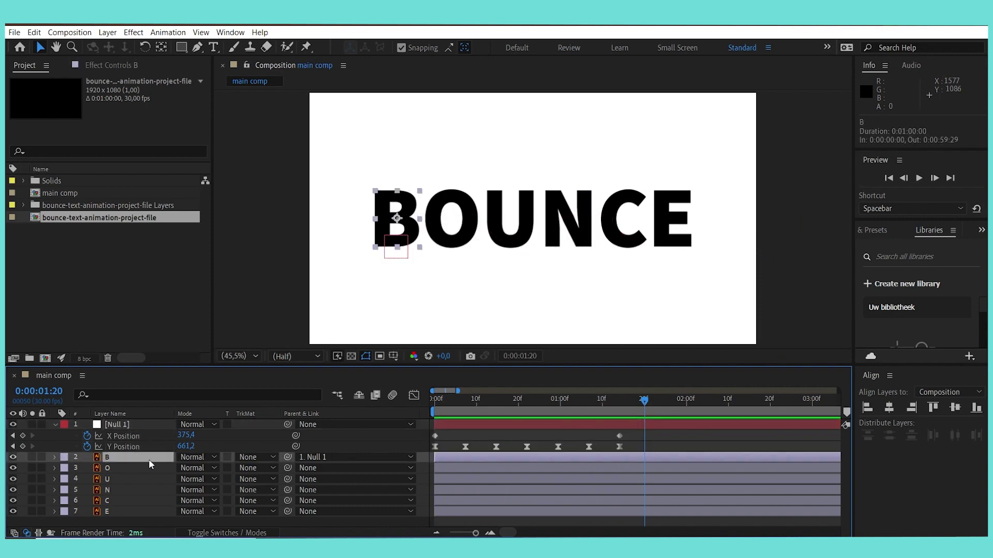
key(r)
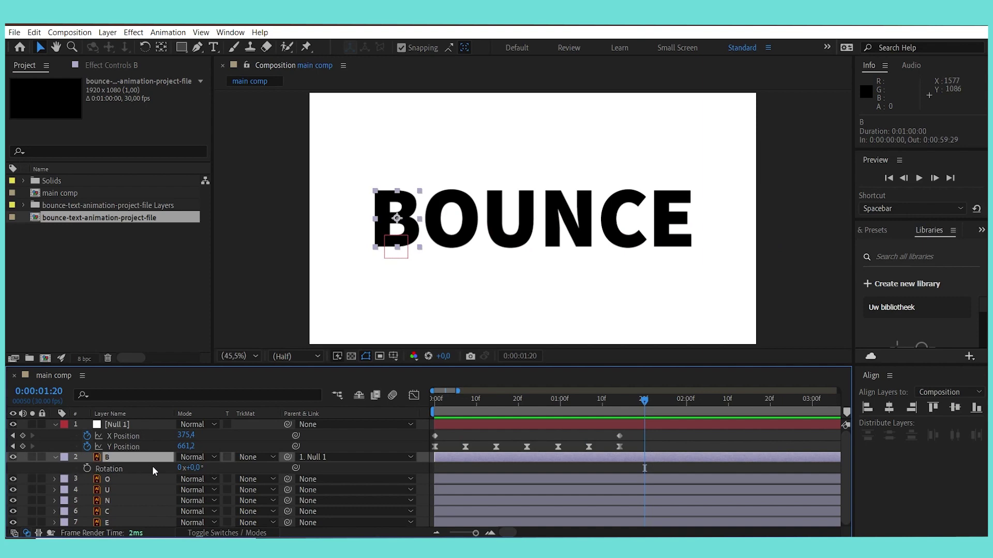
key(Home)
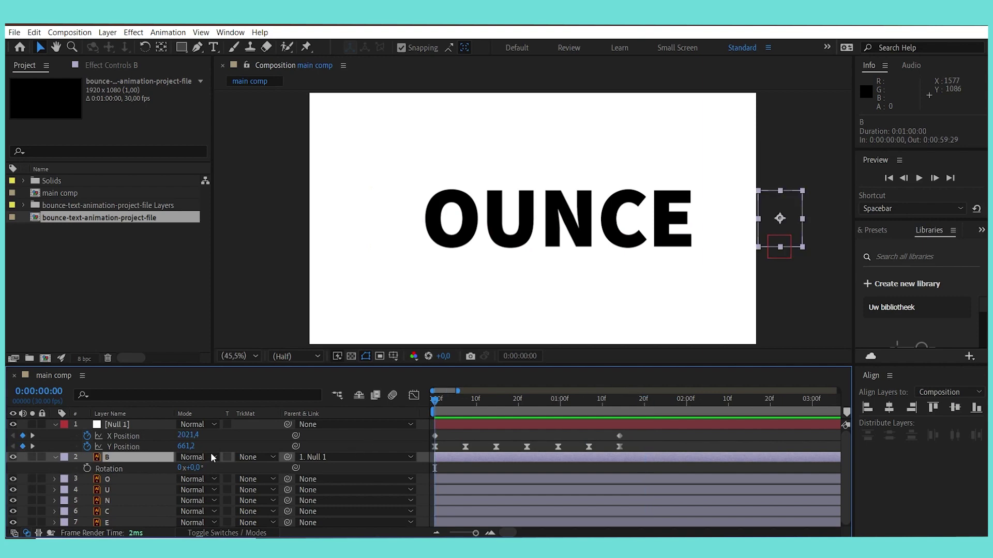
click(87, 469)
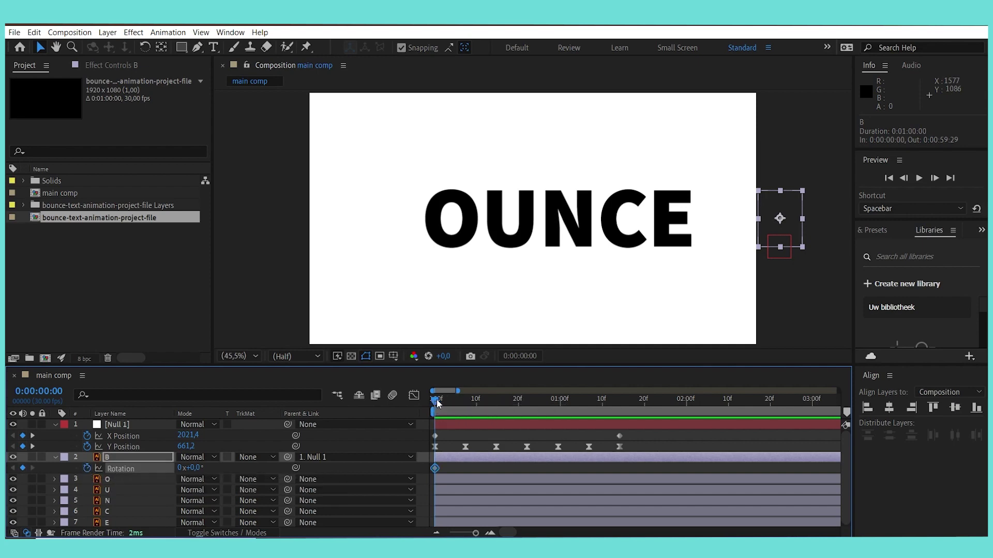
Go to 0:00:00:15 and stretch the null's position keyframes to end at 0:00:01:15, aligning the middle ones with whole half-seconds
drag(436, 403, 499, 405)
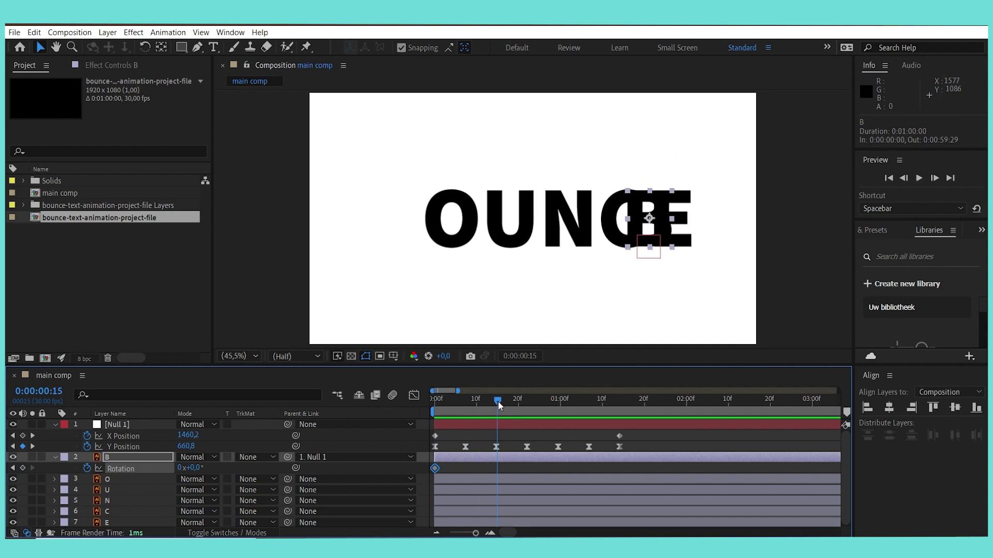
click(496, 448)
drag(476, 534, 474, 534)
click(450, 470)
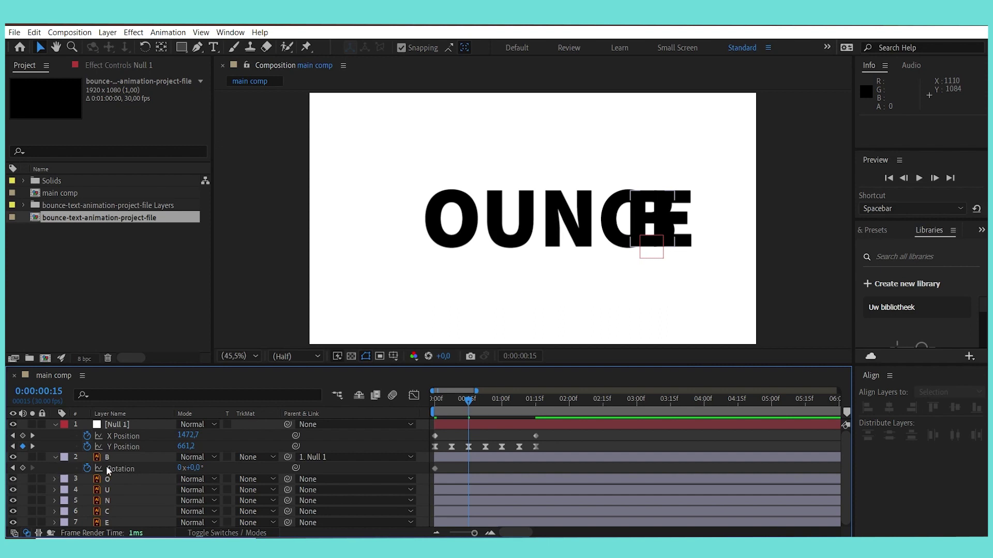
Add a Rotation keyframe to layer B at 0:00:00:15 and set it to 1x+0,0°
click(22, 468)
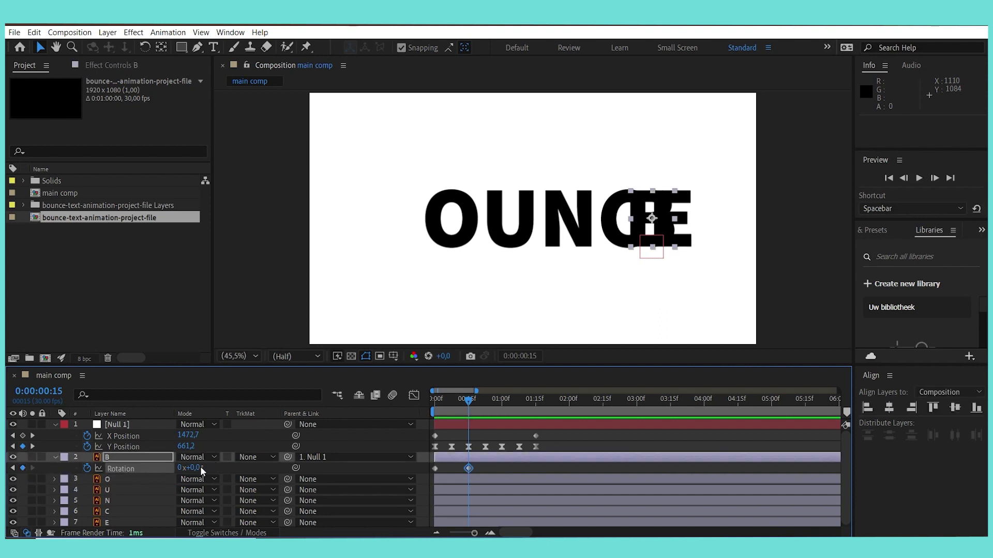
click(180, 468)
text(1)
key(Return)
Set layer B's Rotation to 0x+0,0° at 0:00:01:00
drag(468, 400, 502, 401)
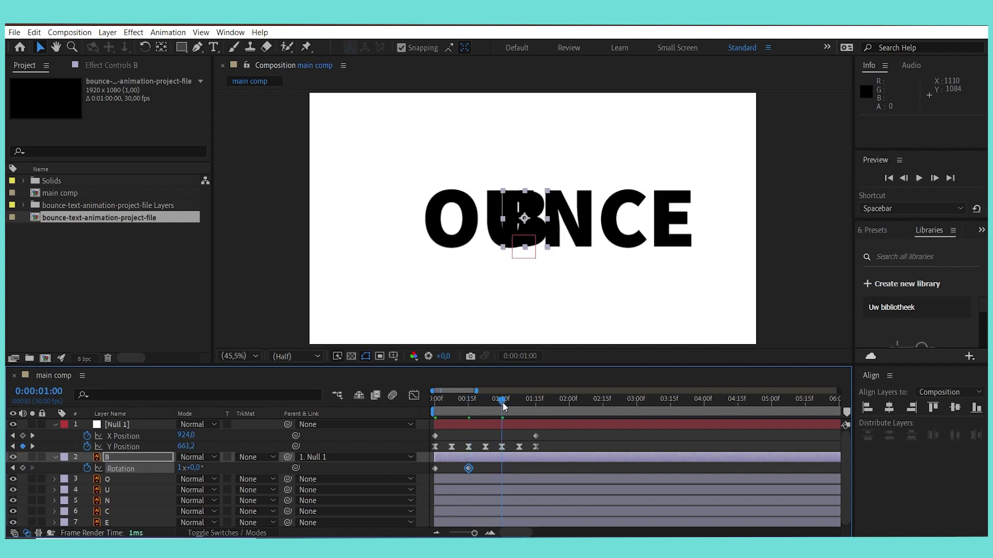
click(181, 468)
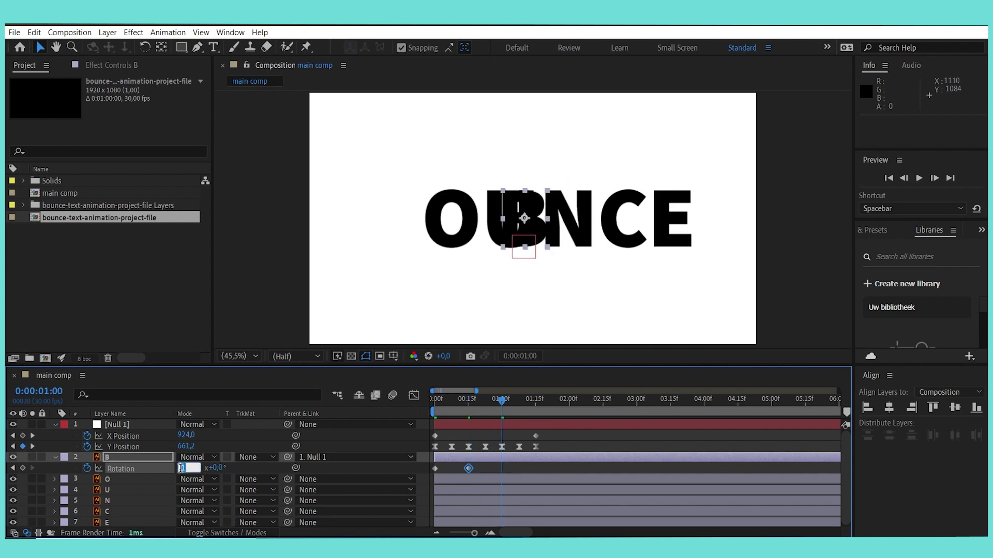
text(0)
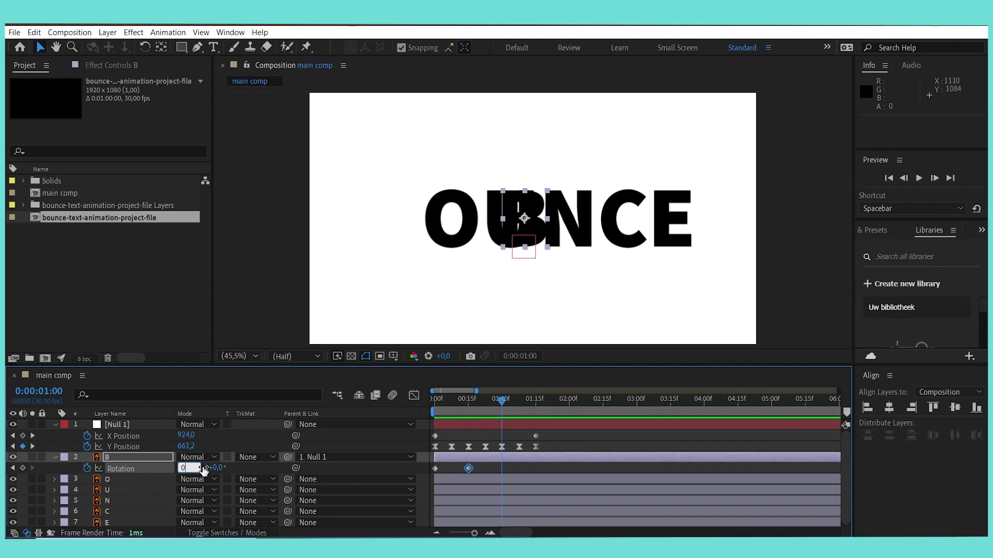
key(Return)
Set layer B's Rotation to -1x+0,0° at 0:00:01:15 and preview the spinning bounce
drag(501, 401, 534, 408)
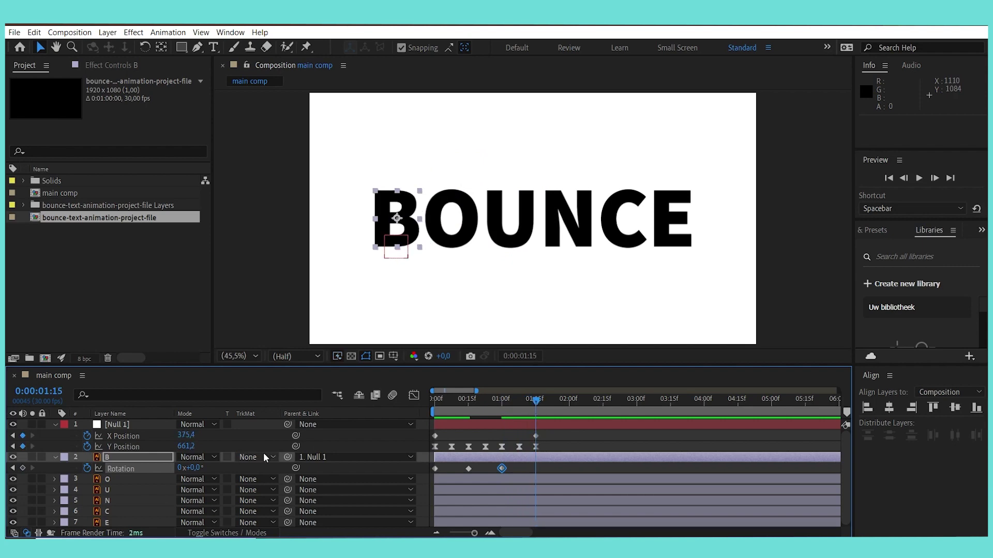
click(181, 467)
text(-)
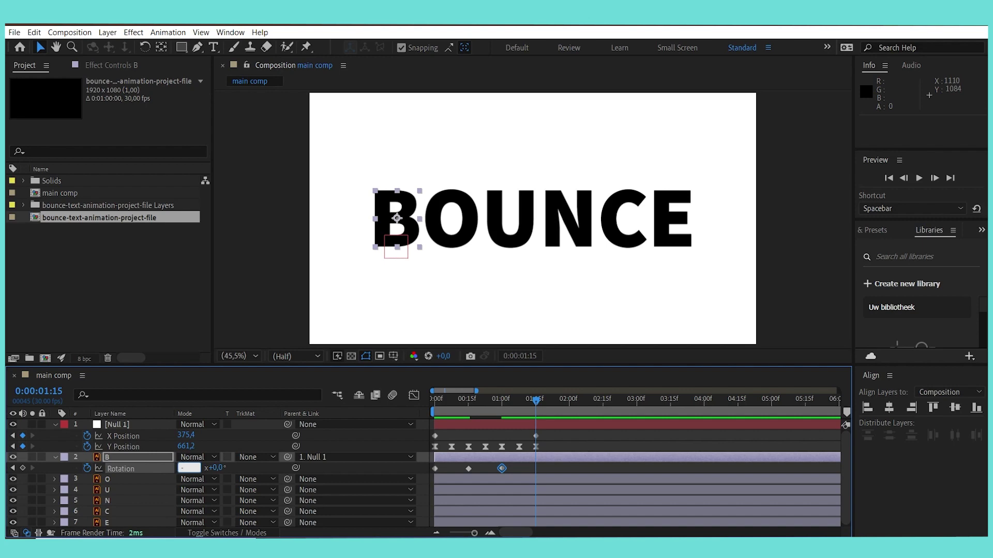
text(1)
key(Return)
key(space)
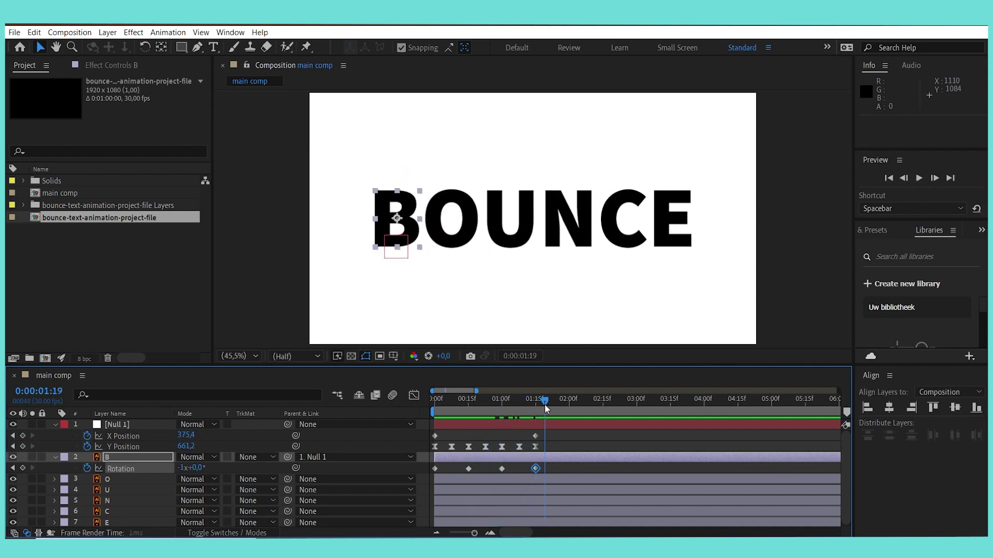
key(space)
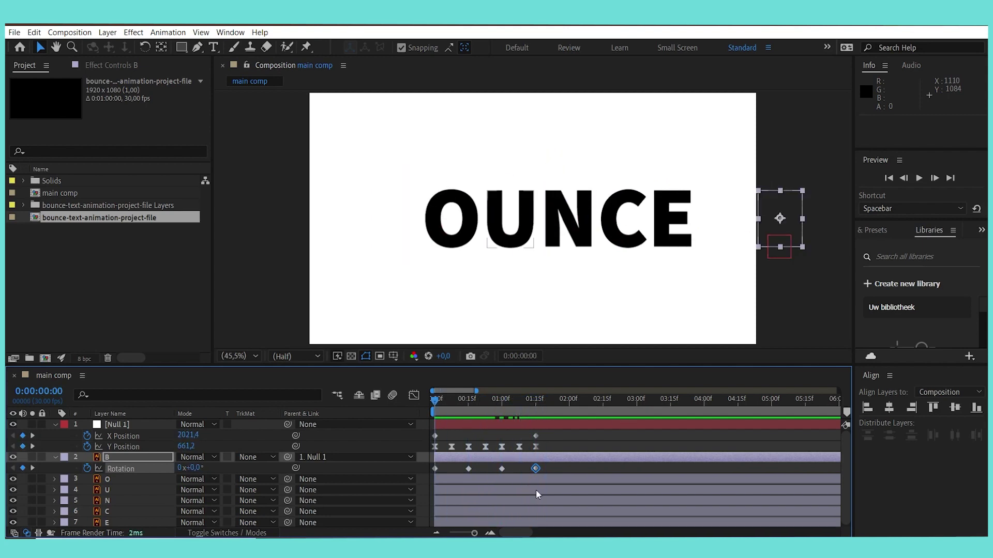
Apply Easy Ease to all four Rotation keyframes of layer B and preview the result
drag(549, 464, 499, 470)
drag(427, 474, 427, 474)
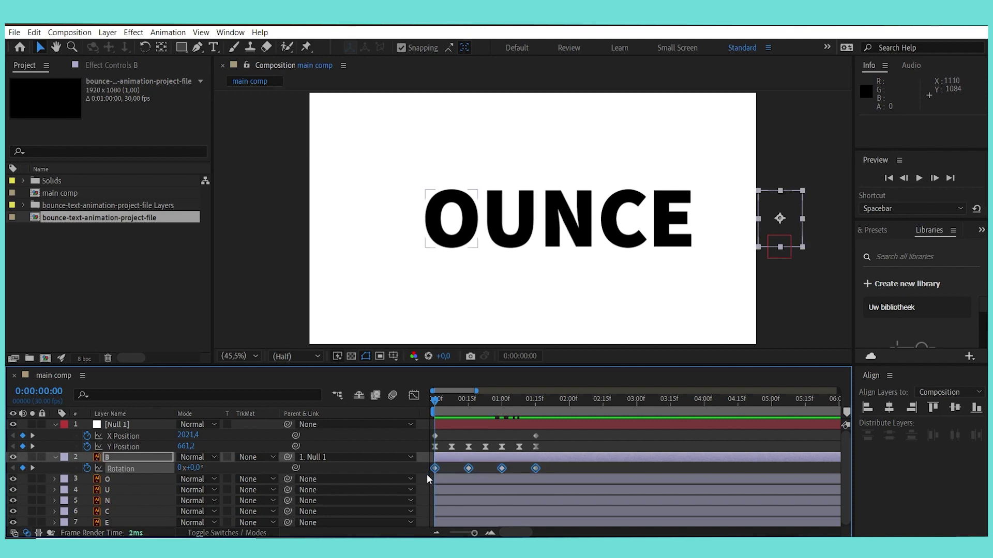
key(F9)
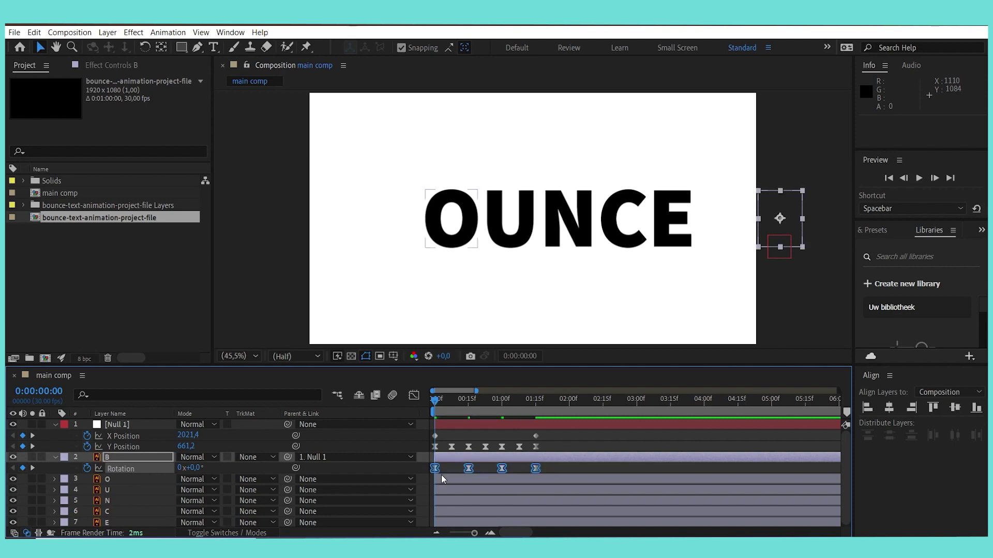
key(space)
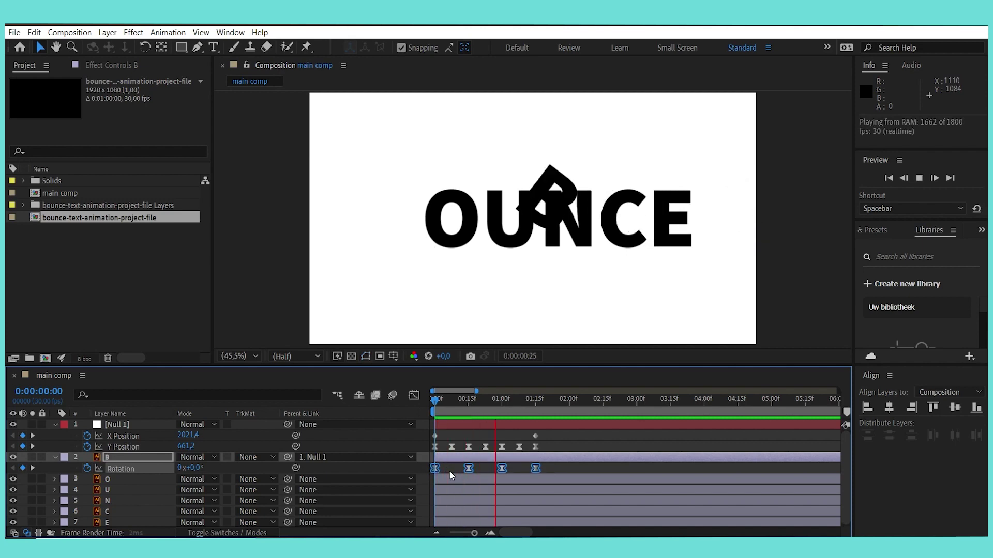
key(space)
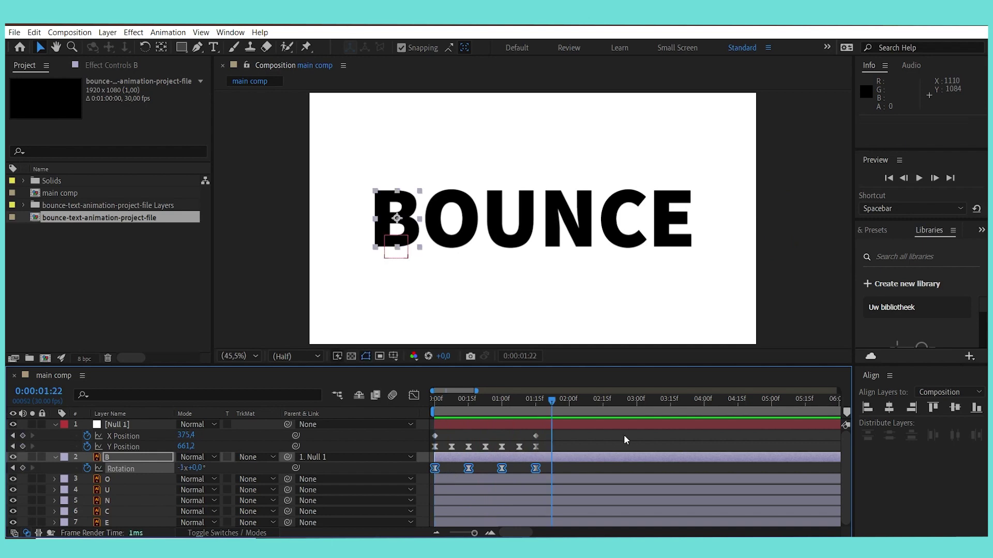
Enable motion blur for layer B and for the composition, and preview the blurred bounce
click(199, 534)
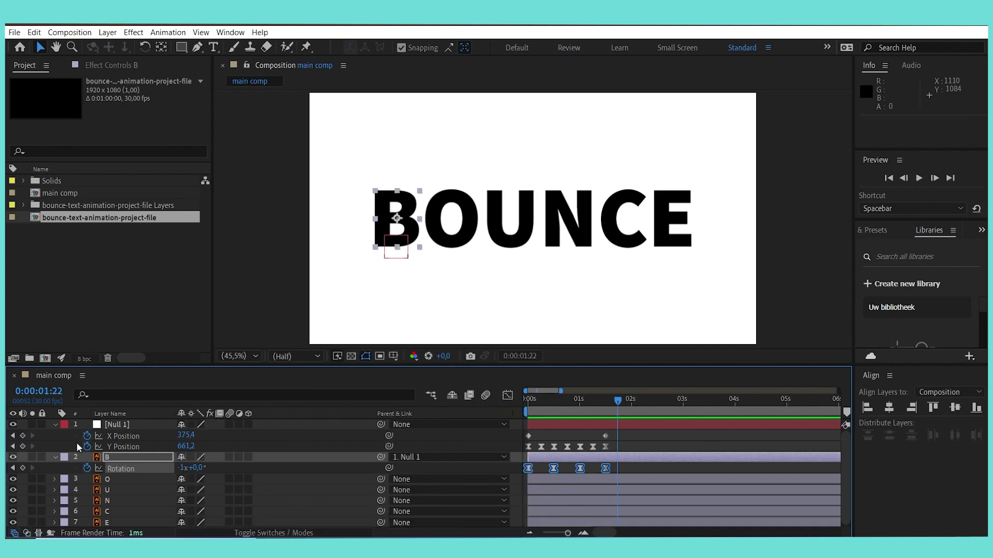
click(120, 458)
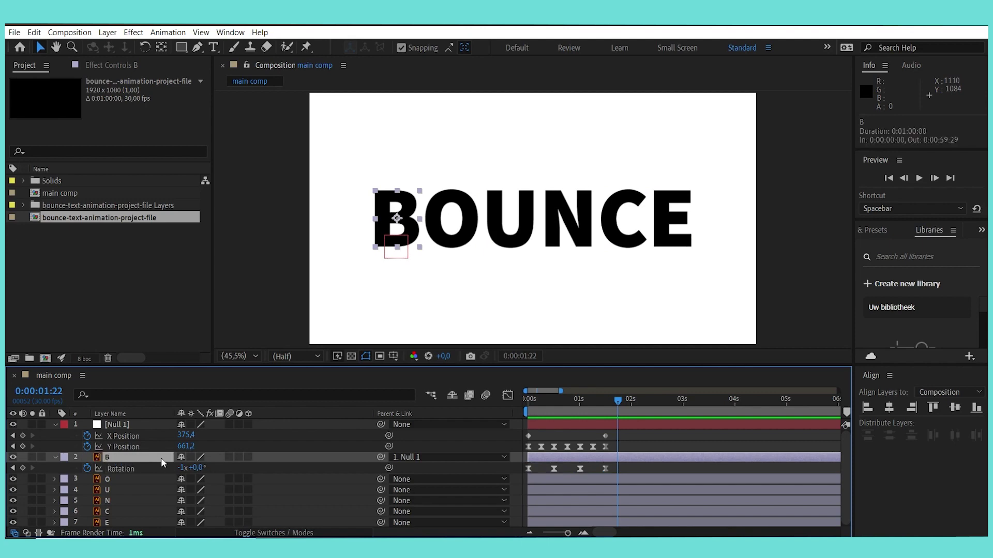
click(229, 457)
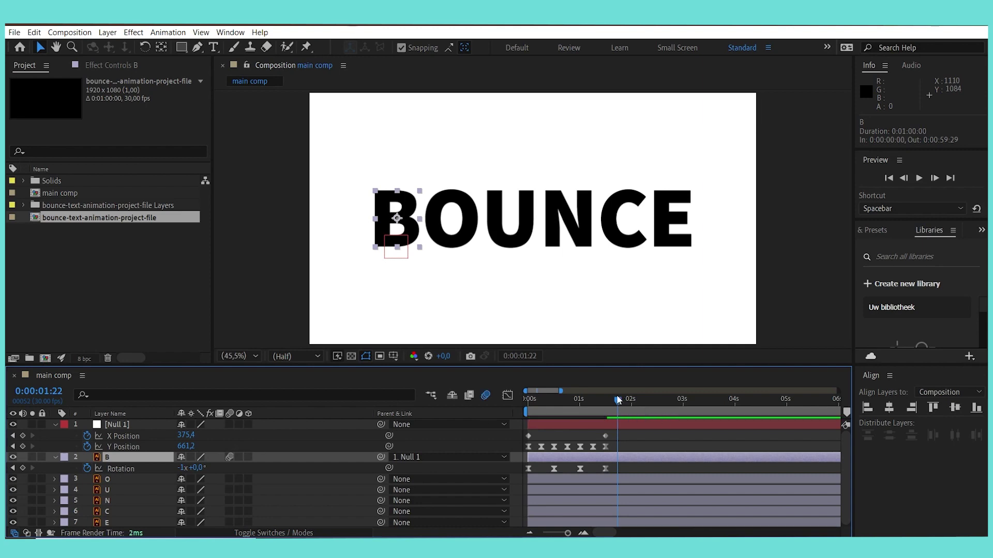
key(space)
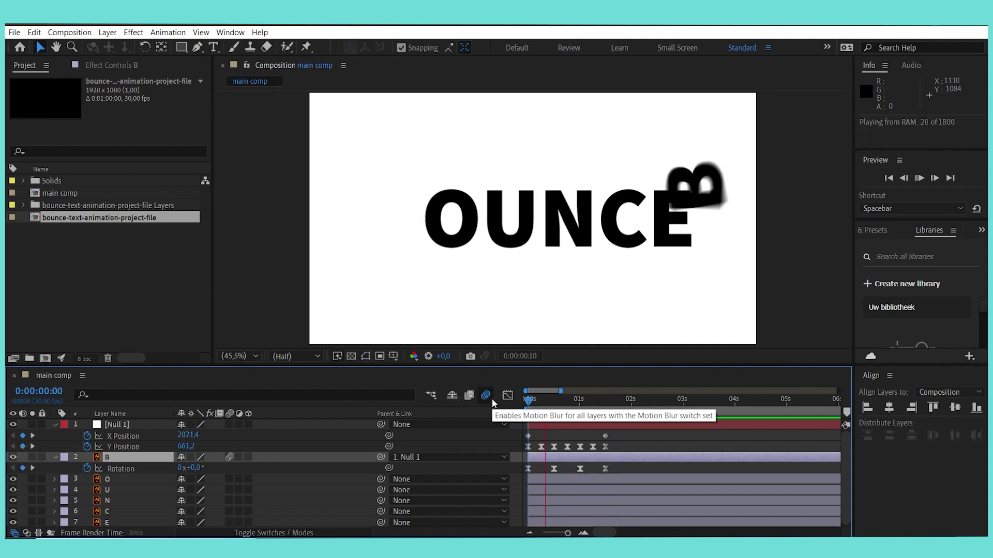
key(space)
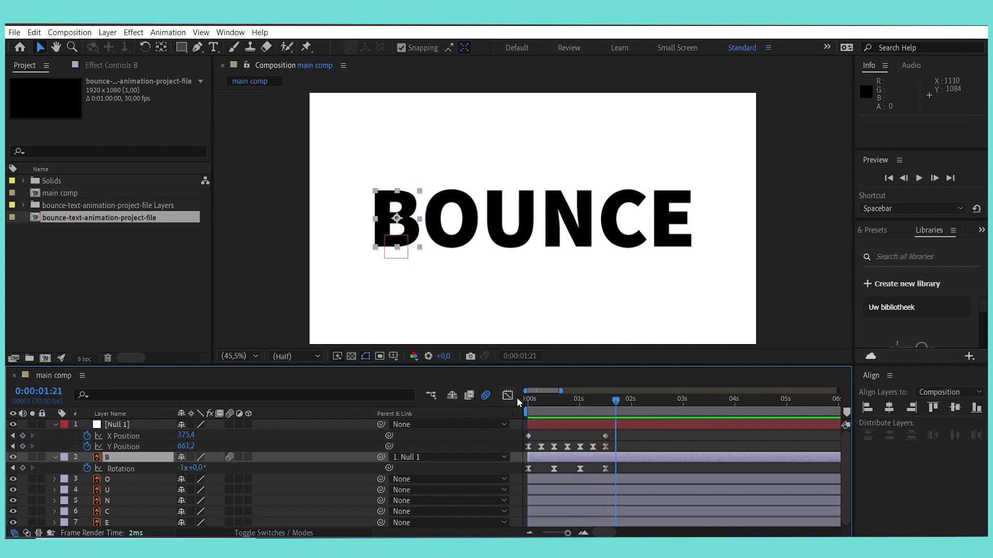
Reveal the null's Scale and add a keyframe of 100,0% at 0:00:01:15
click(120, 424)
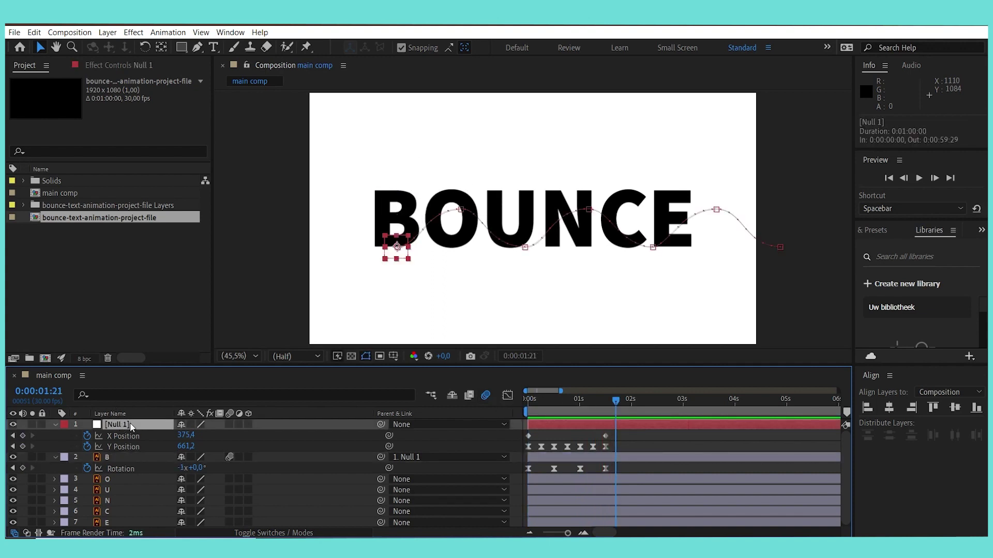
key(s)
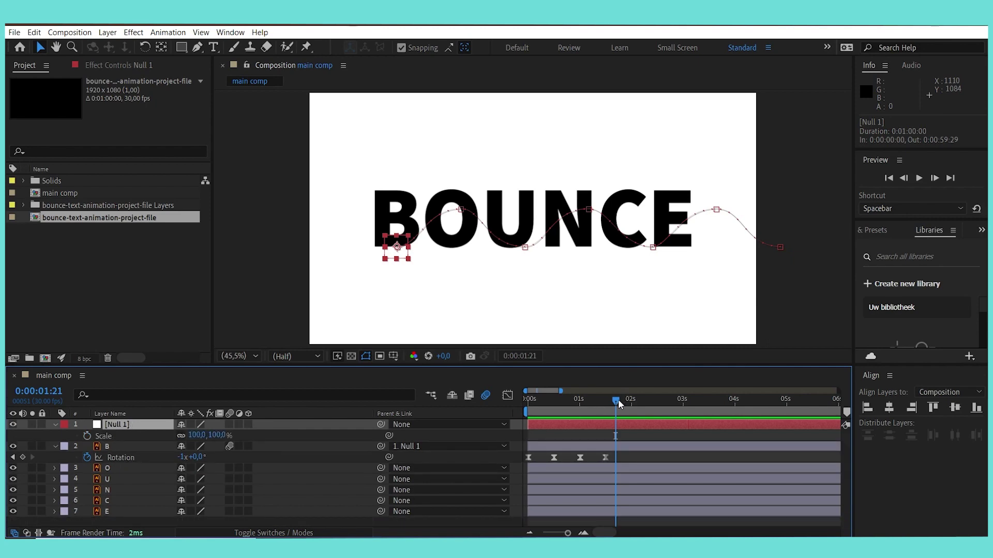
drag(619, 399, 606, 400)
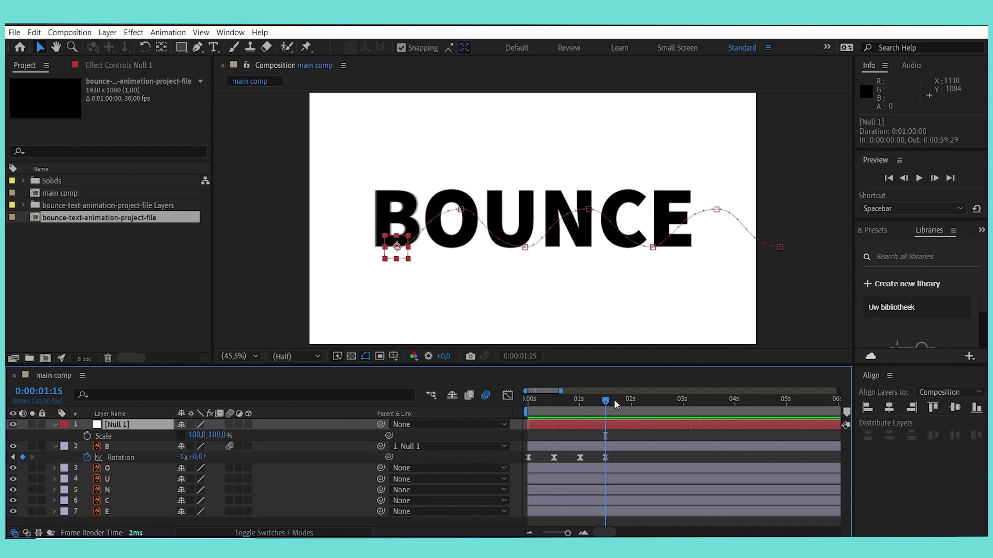
click(87, 437)
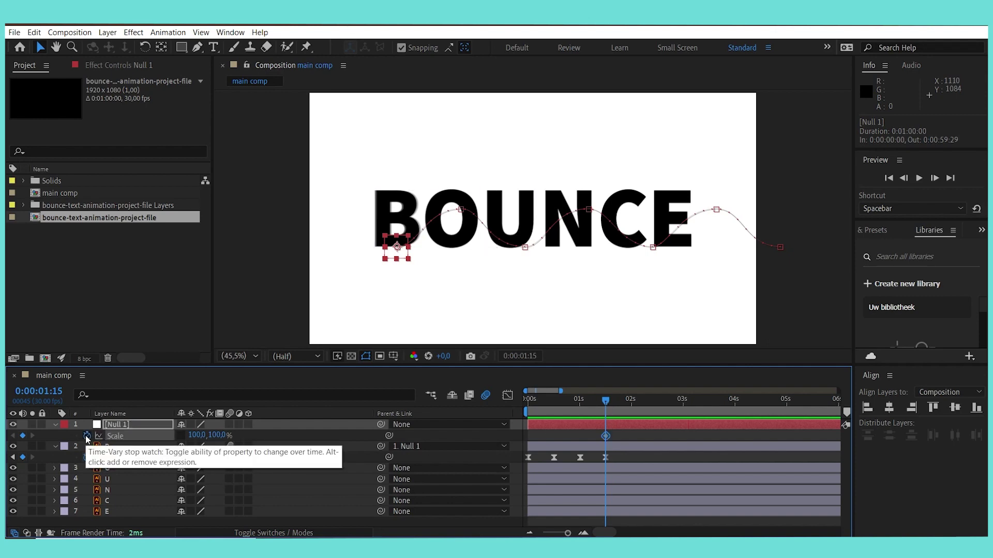
Add Scale keyframes to the null one frame before and one frame after its existing one, at 0:00:01:14 and 0:00:01:16
drag(605, 405, 603, 406)
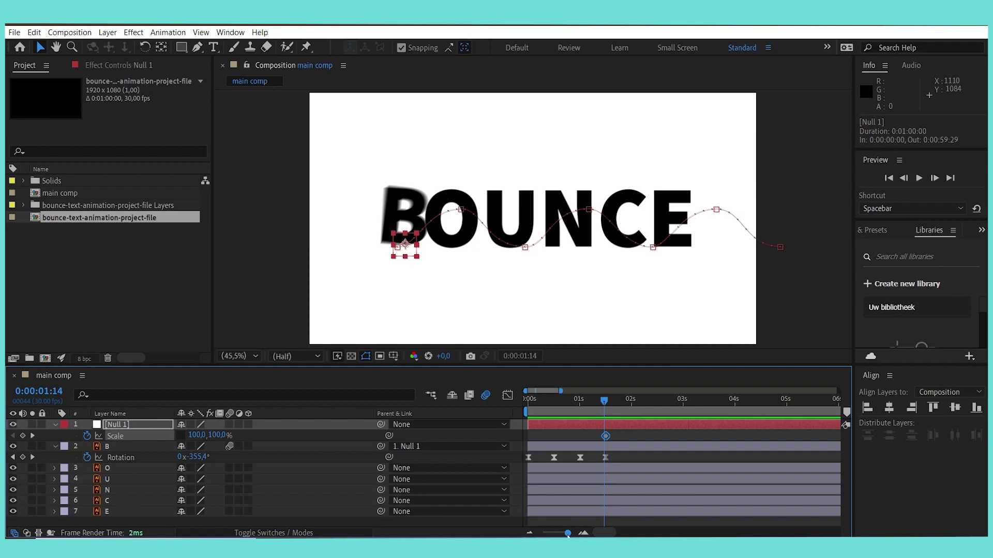
drag(567, 534, 568, 534)
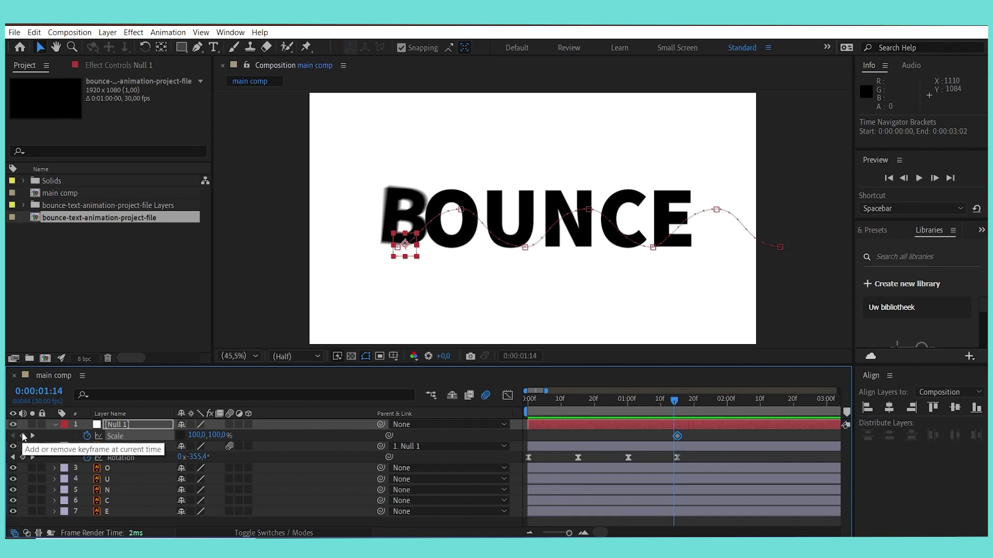
click(23, 437)
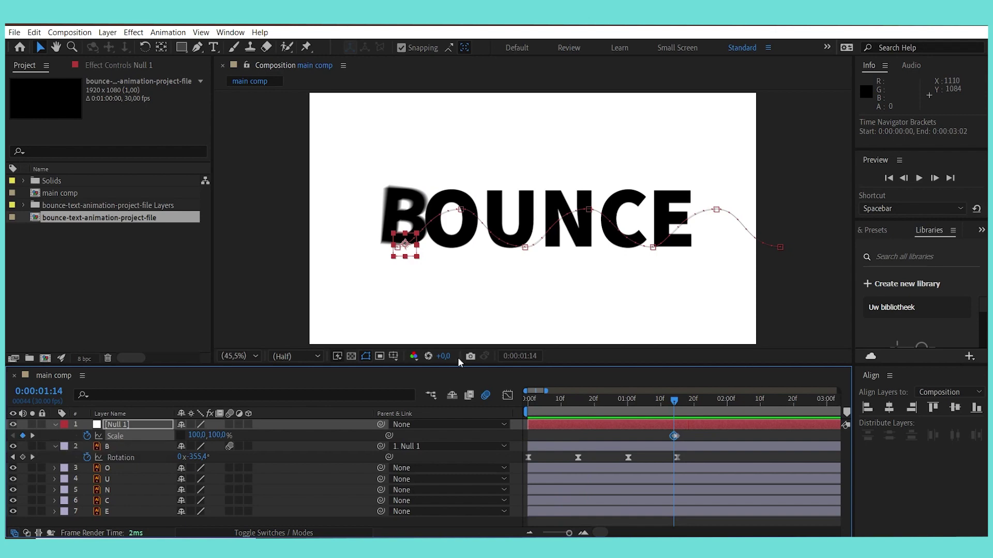
click(678, 399)
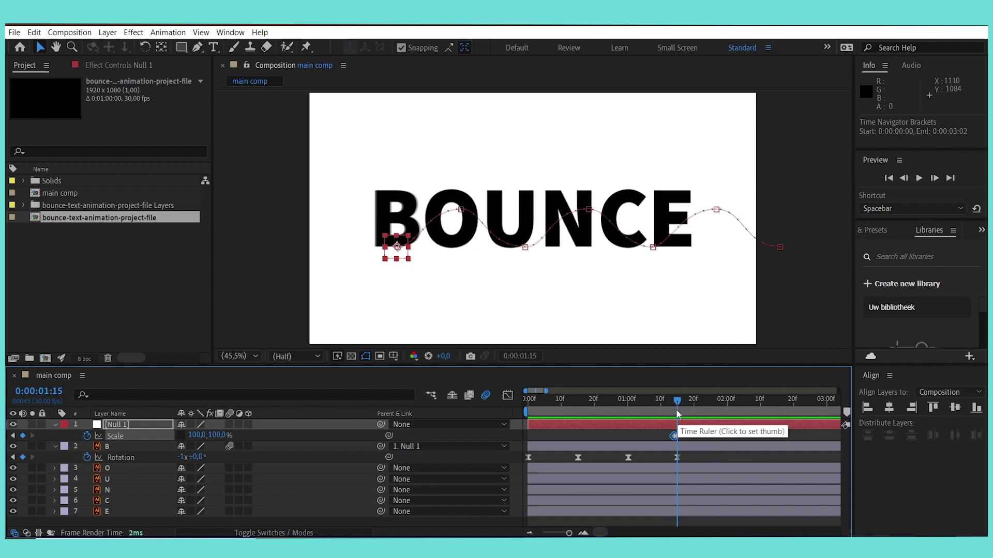
drag(679, 400, 682, 401)
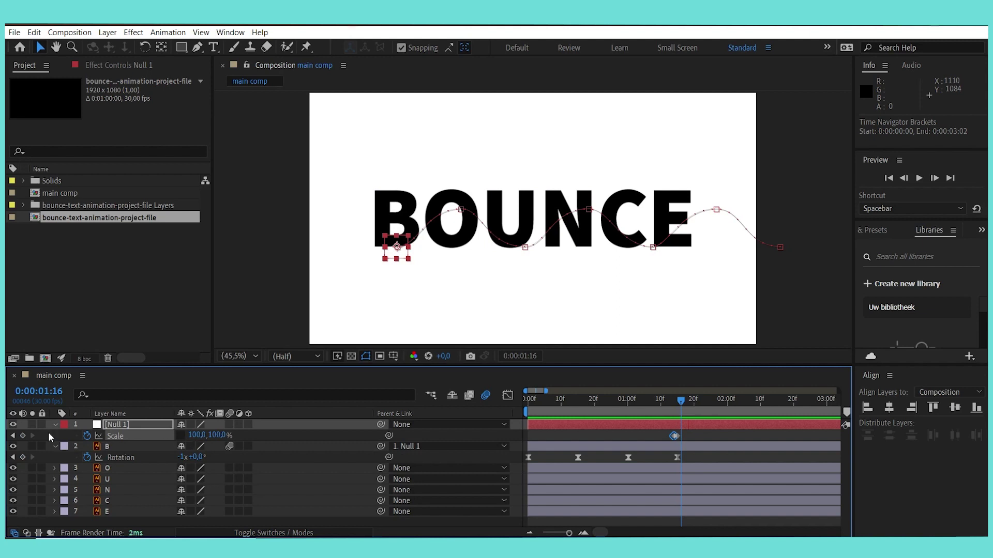
click(23, 436)
Set the null's vertical Scale to 70% at the 0:00:01:15 keyframe, leaving the horizontal value alone
drag(568, 533, 572, 535)
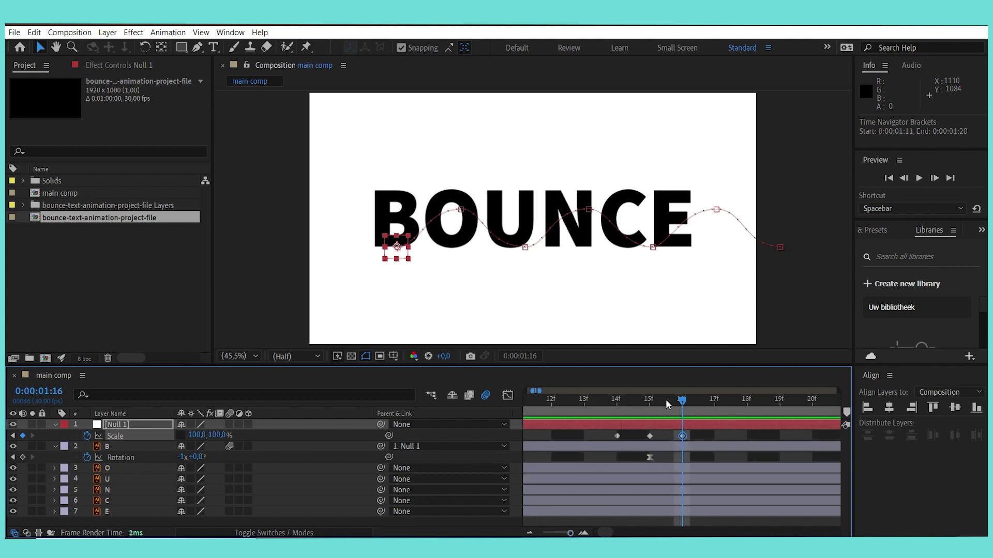
click(653, 404)
click(650, 437)
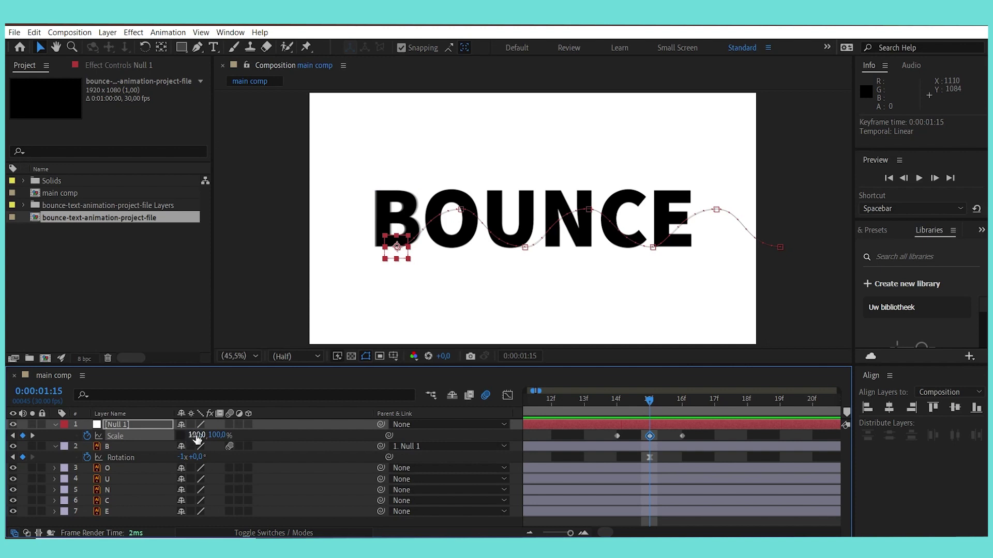
click(220, 435)
text(70)
key(Return)
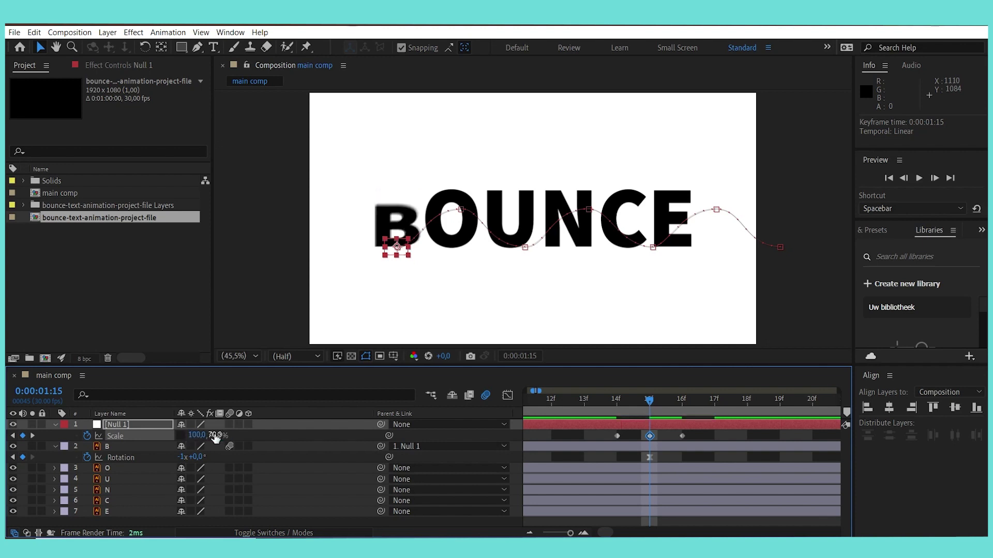
Set the null's vertical Scale to 110% at the 0:00:01:16 keyframe
click(681, 402)
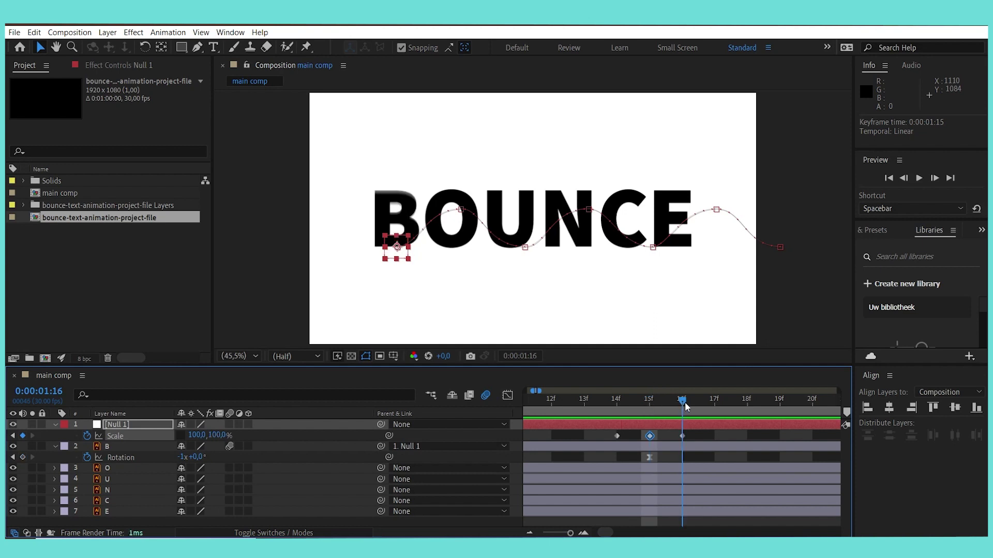
click(681, 436)
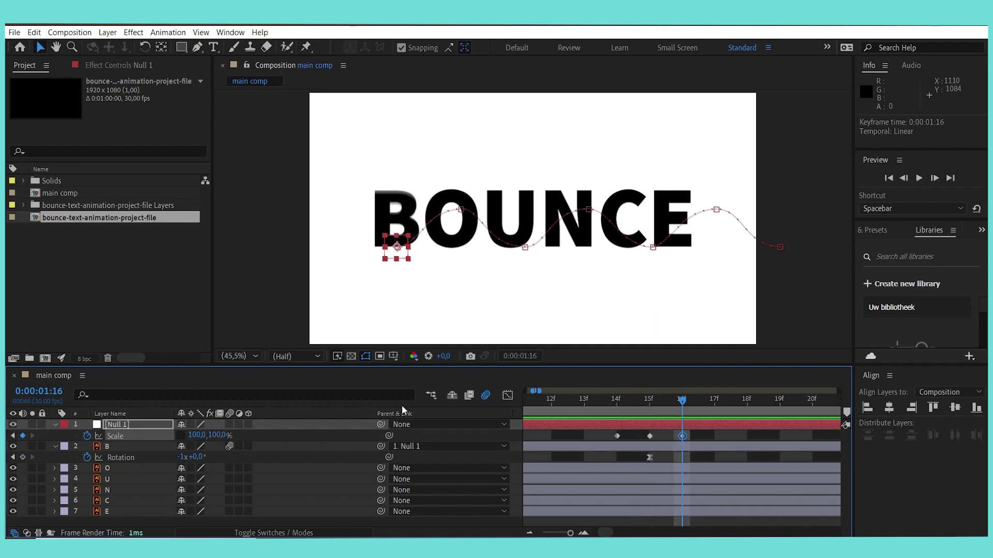
click(216, 436)
text(110)
key(Return)
Add a keyframe with the null's vertical Scale back at 100% at 0:00:01:18
click(713, 401)
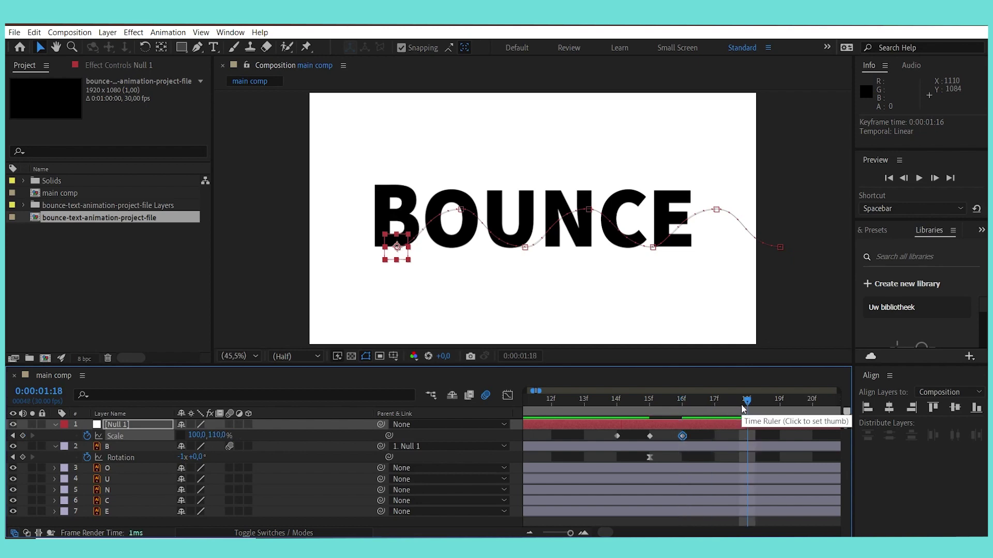
click(219, 435)
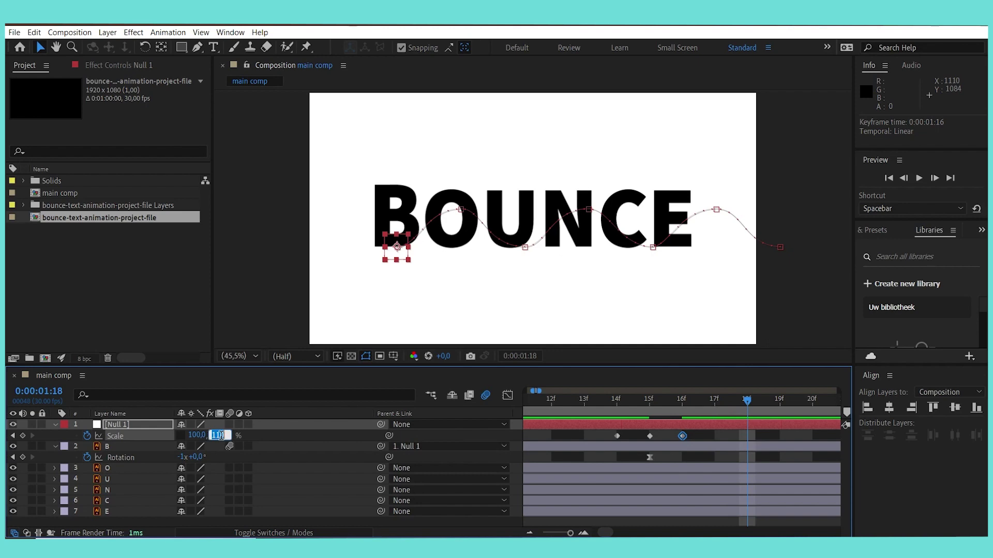
text(100)
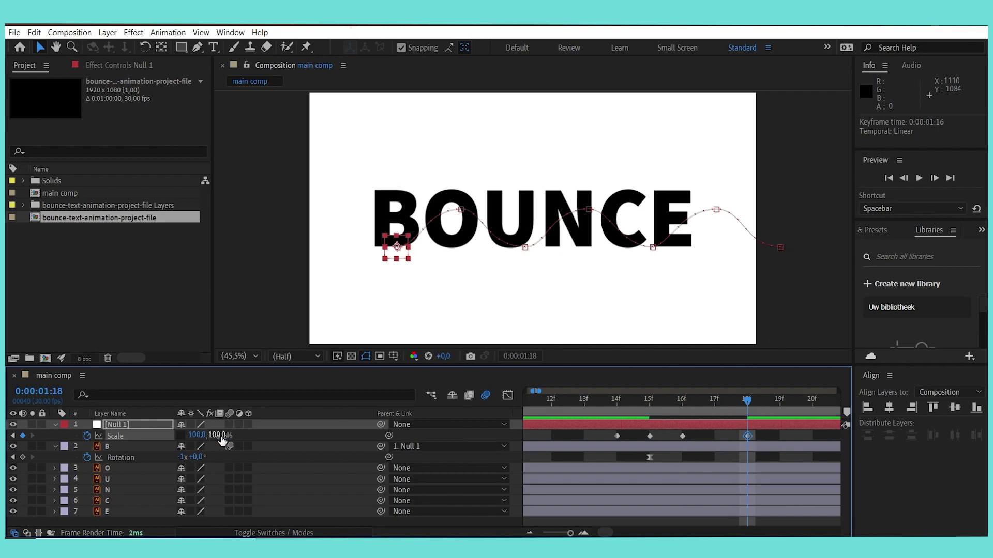
key(Return)
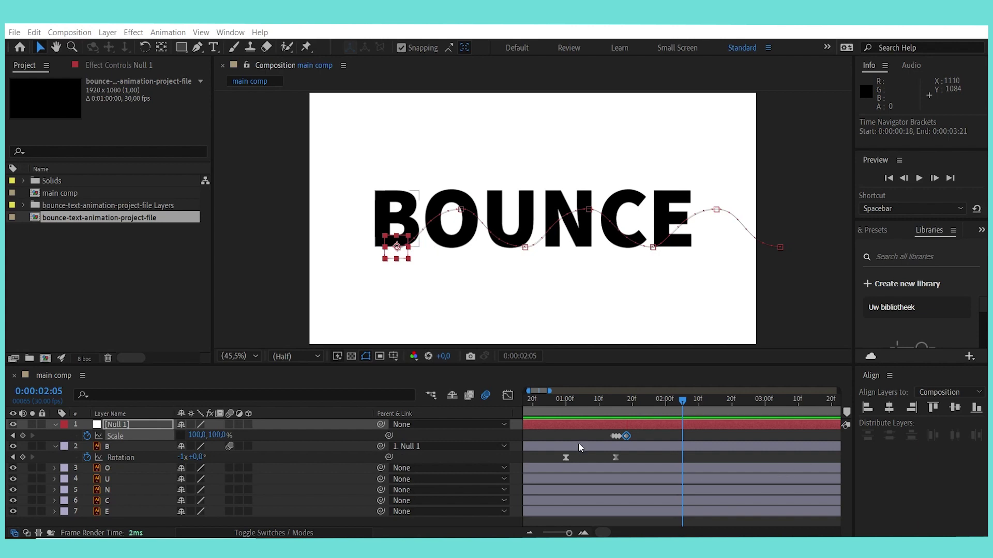
Copy the null's first three Scale keyframes to 0:00:01:00 and shift the copies one frame earlier so the 70% keyframe sits at 0:00:01:00
drag(598, 433, 620, 442)
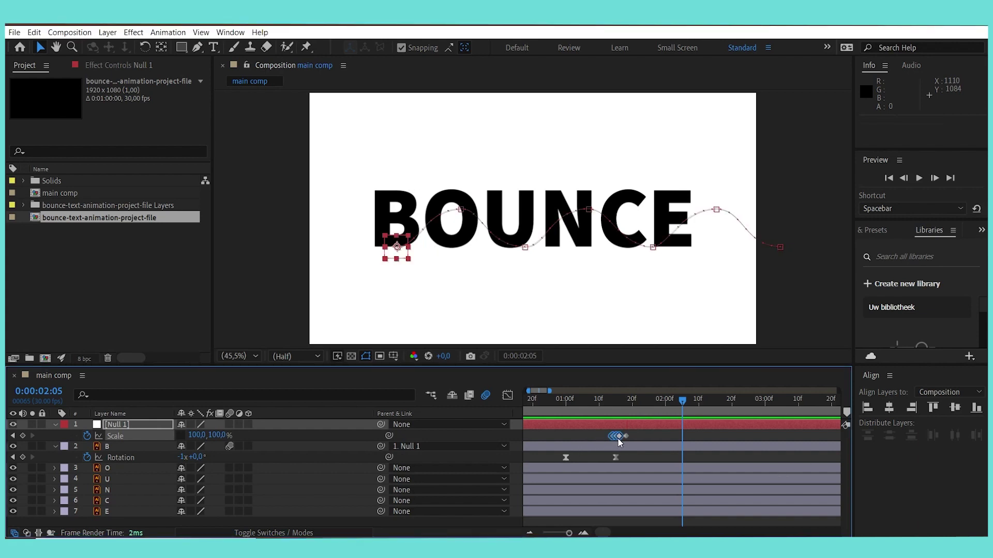
mouse_move(620, 441)
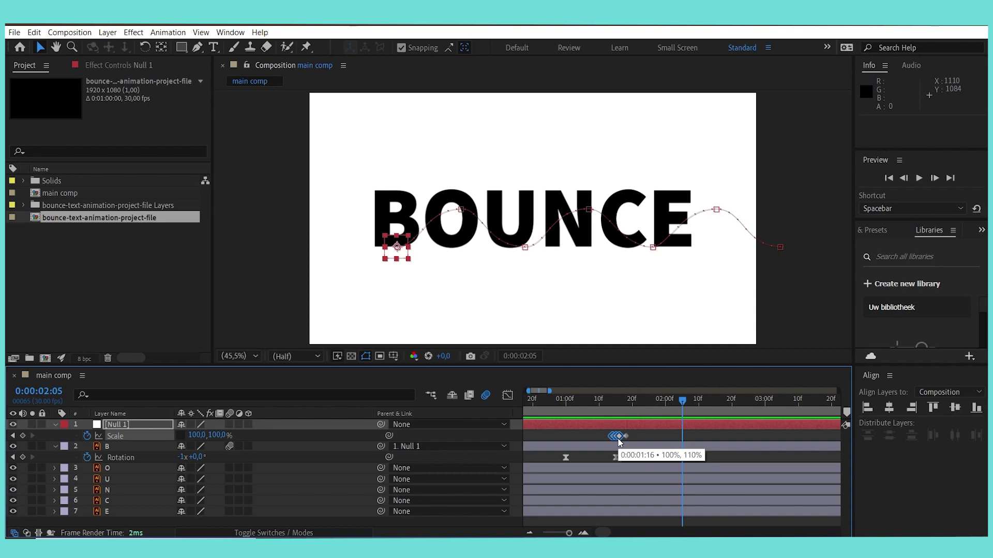
key(ctrl+c)
drag(683, 401, 567, 434)
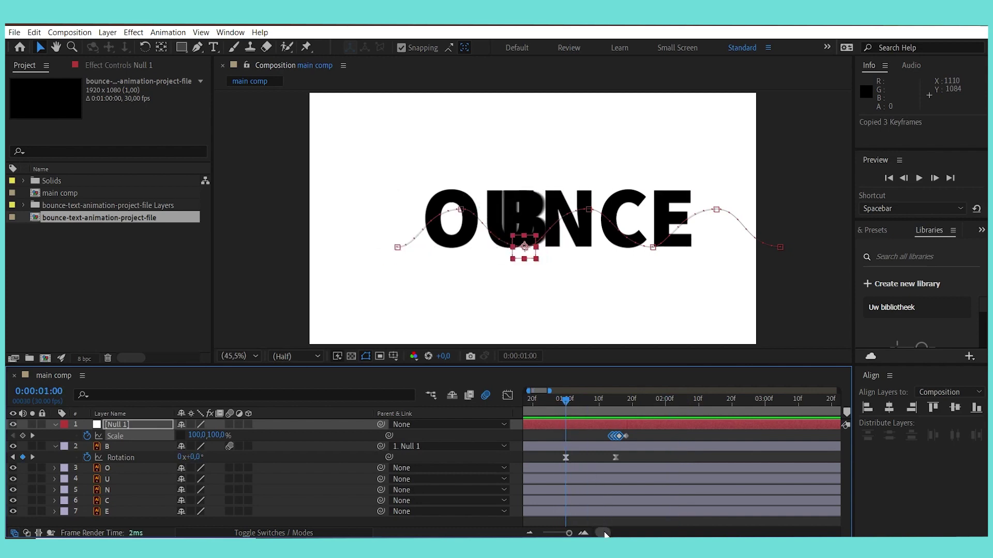
scroll(605, 535, left, 2)
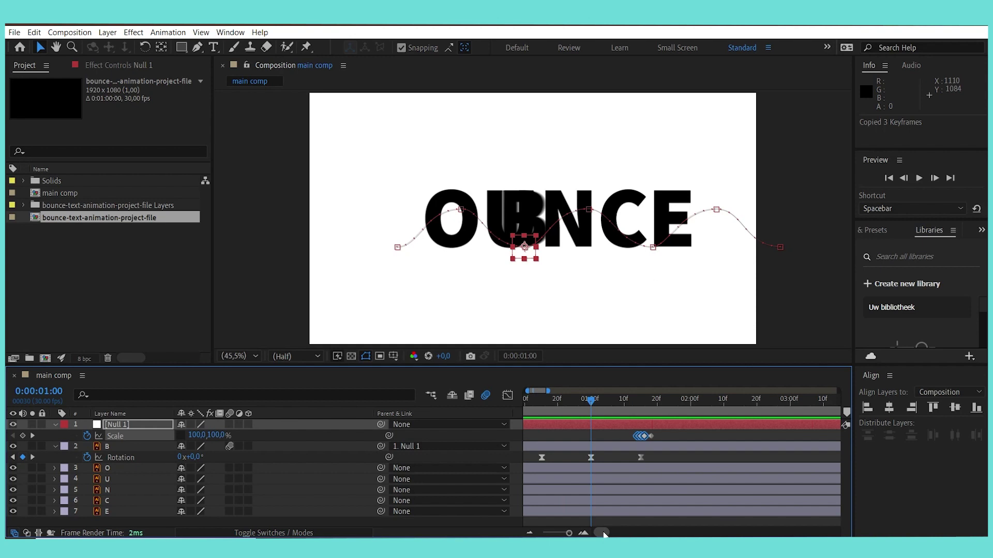
key(ctrl+v)
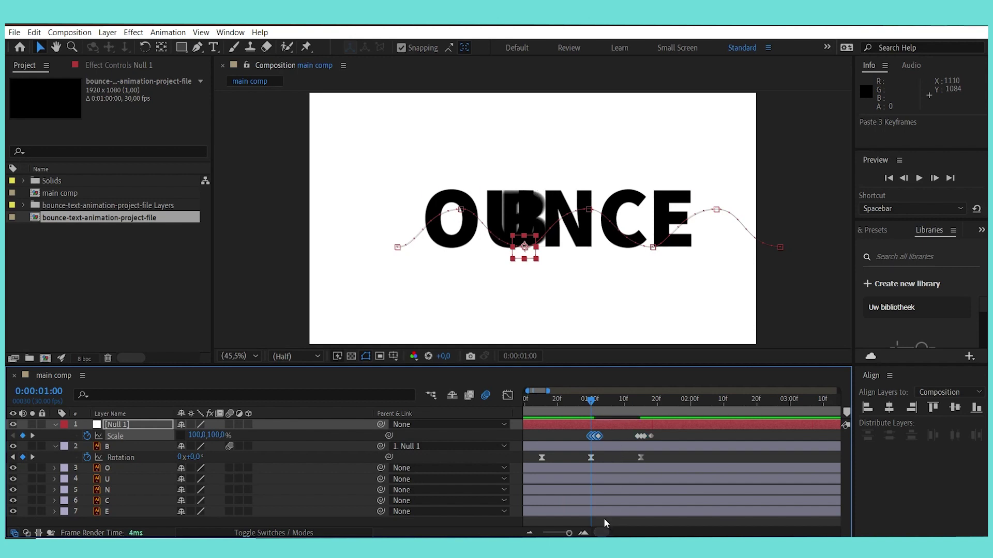
drag(569, 534, 571, 534)
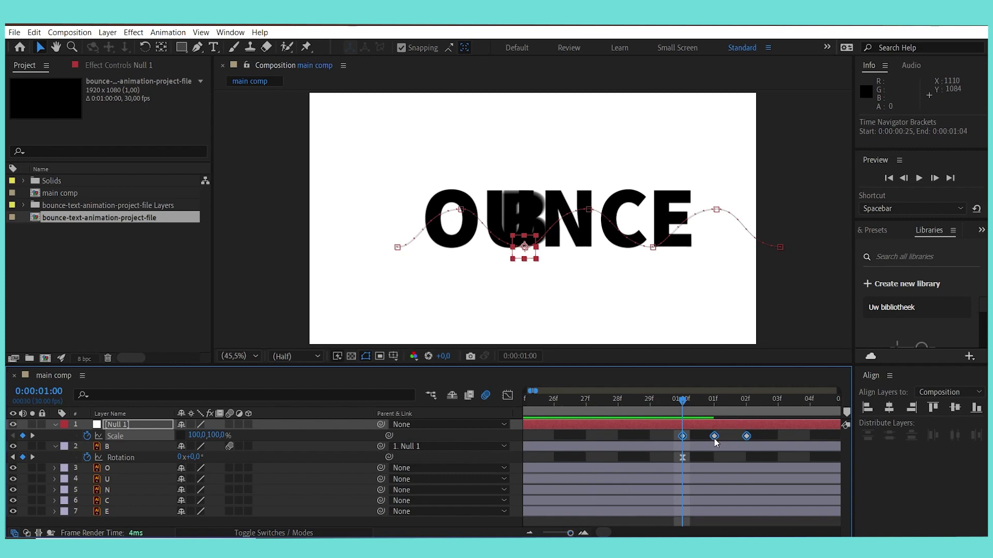
drag(715, 440, 683, 443)
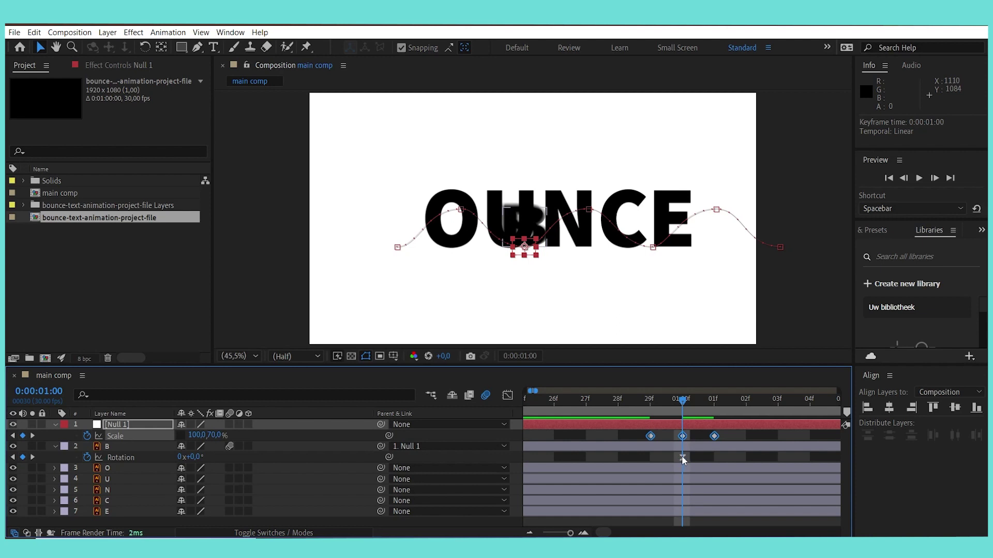
mouse_move(682, 457)
Paste the three Scale keyframes at 0:00:00:15 and shift them one frame earlier so the 70% keyframe lands on that frame
drag(570, 533, 570, 533)
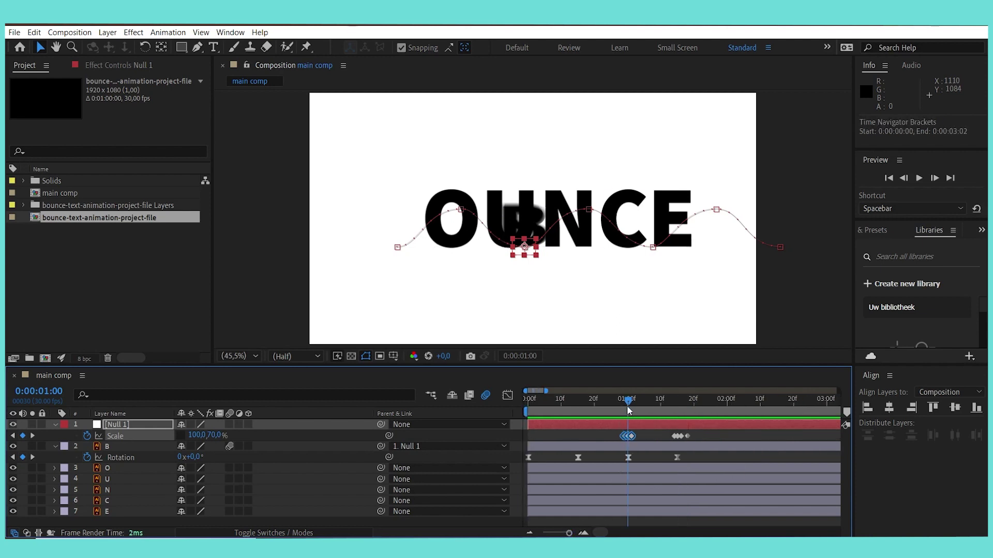
drag(629, 402, 576, 404)
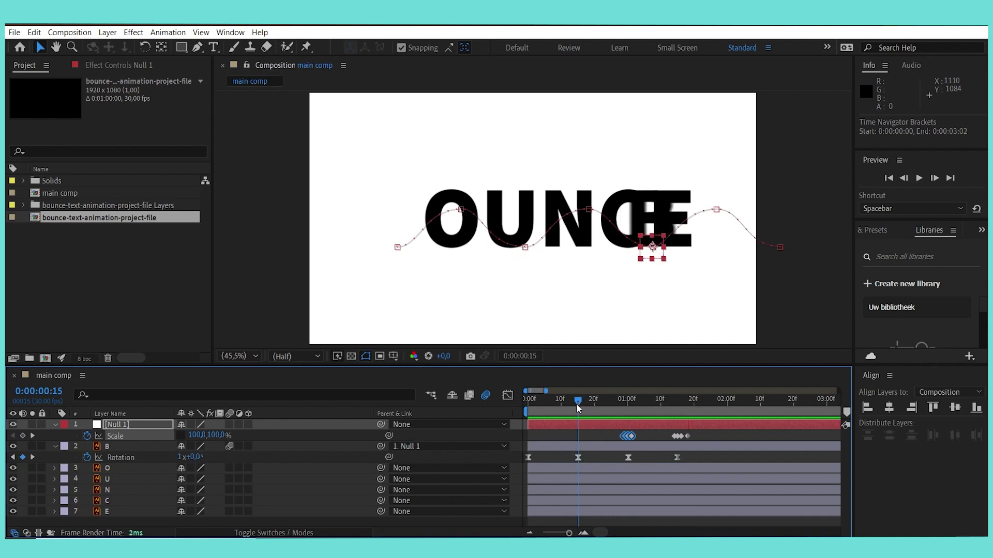
key(ctrl+v)
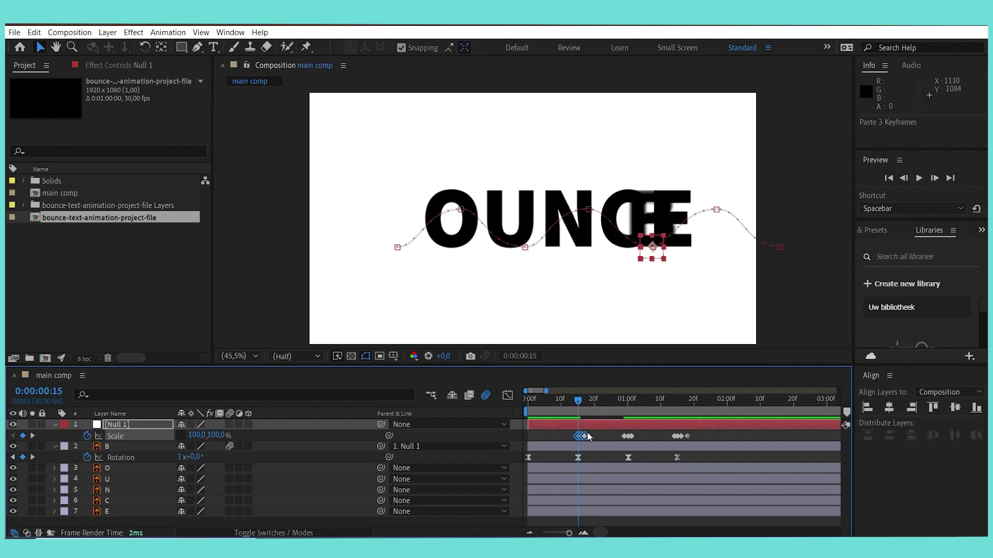
drag(588, 436, 584, 436)
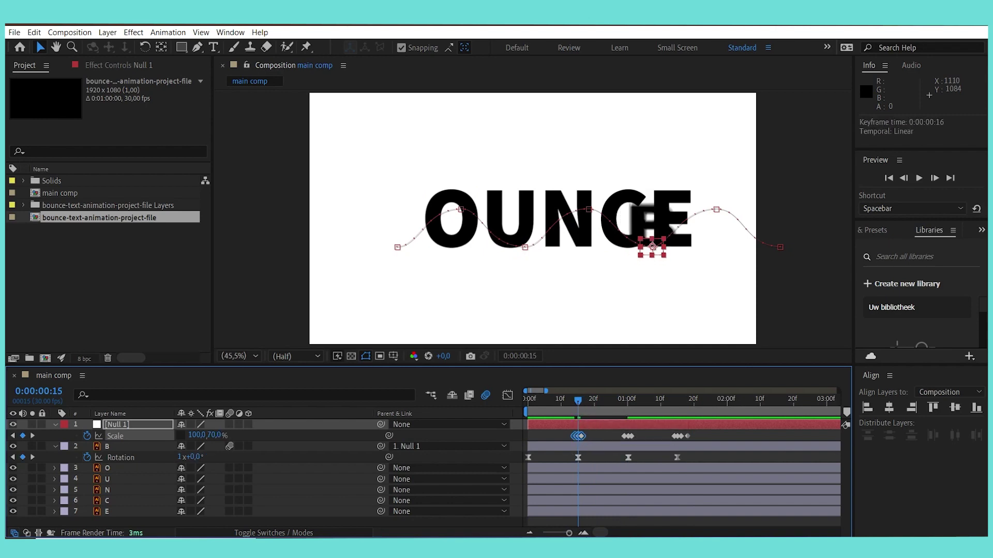
Place another copy of the three Scale keyframes with the 70% one at 0:00:00:00, and preview the squashing bounce
drag(570, 533, 570, 534)
drag(577, 401, 506, 410)
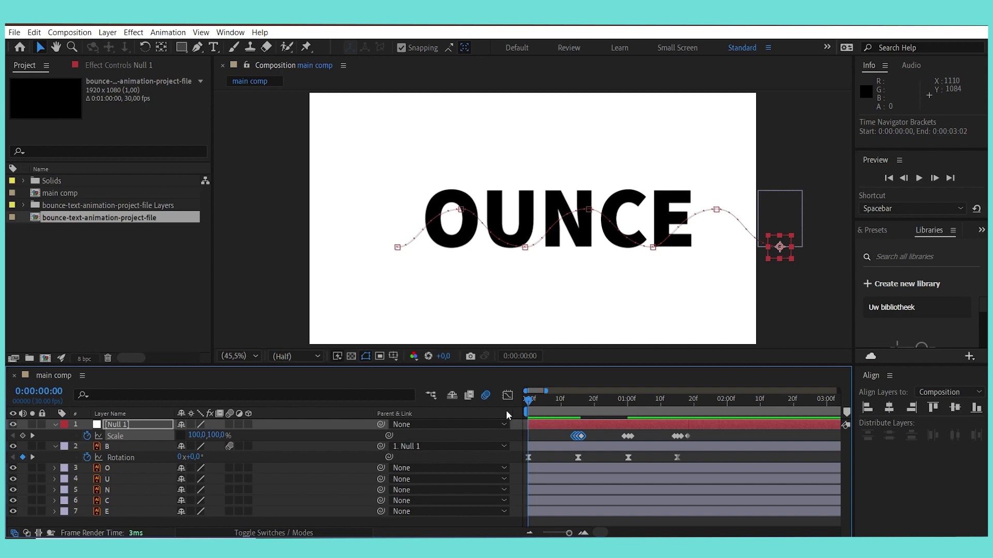
drag(578, 436, 529, 437)
key(space)
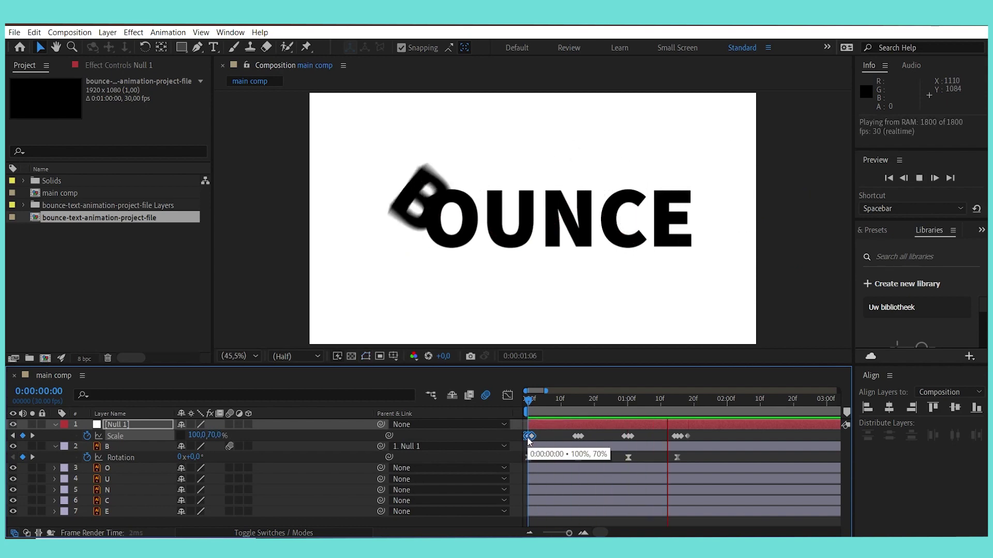
key(space)
At 0:00:01:18, show the composition's rulers and place a horizontal guide along the letters' baseline at position 660
click(712, 398)
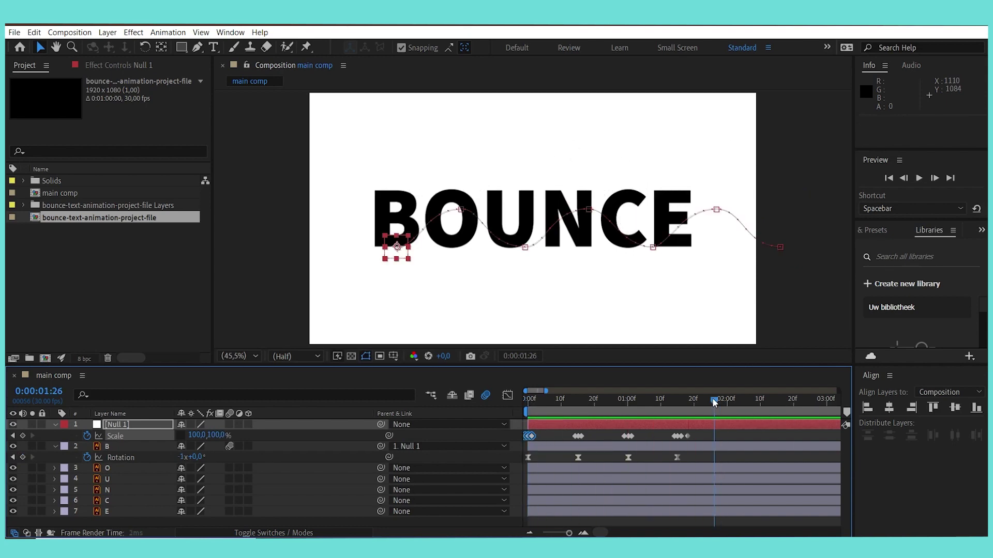
drag(714, 402, 687, 412)
click(687, 437)
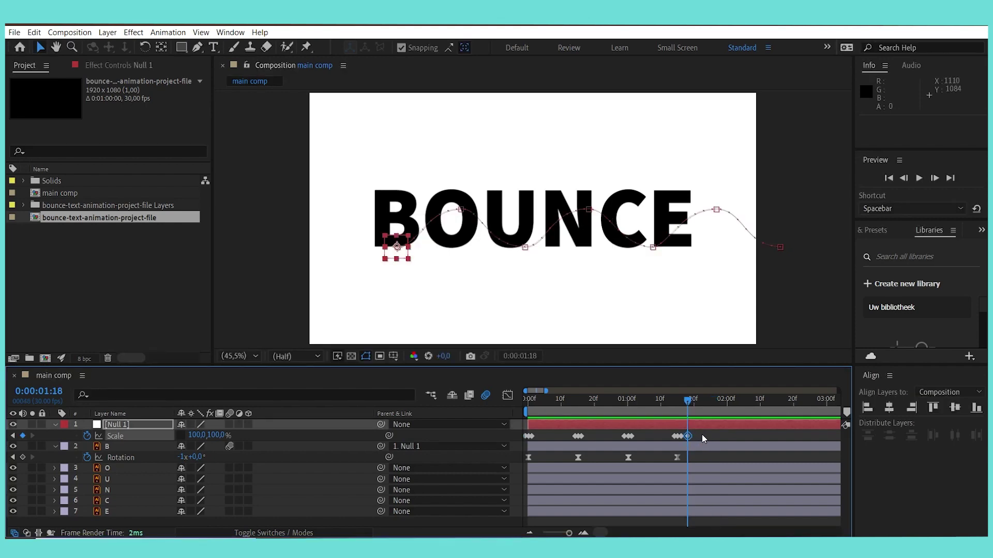
click(702, 438)
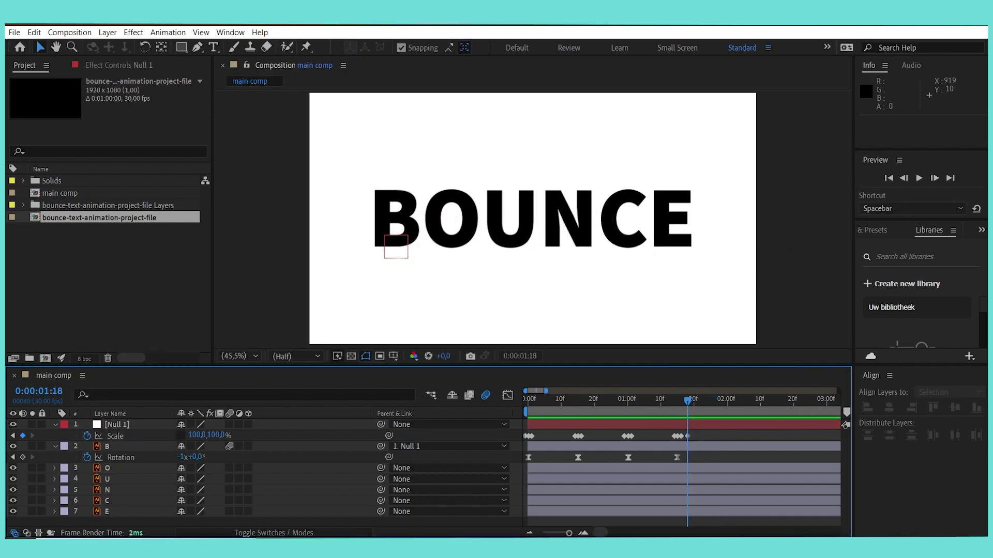
click(201, 33)
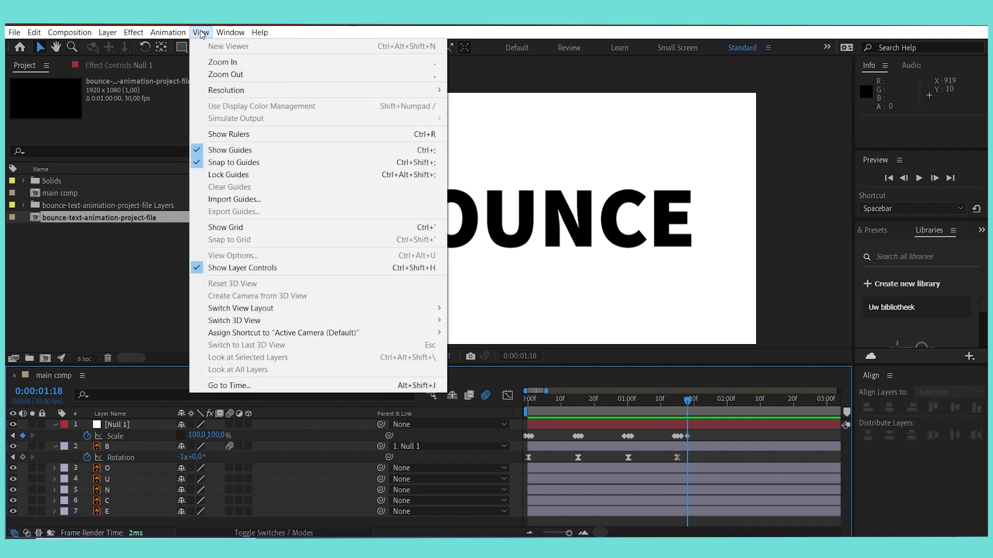
click(245, 134)
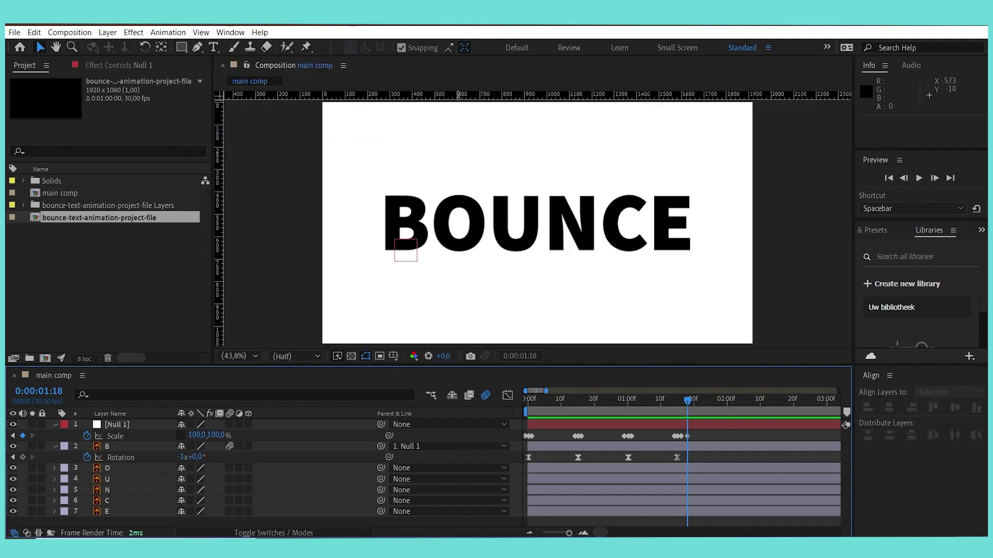
drag(458, 95, 466, 251)
scroll(335, 231, up, 3)
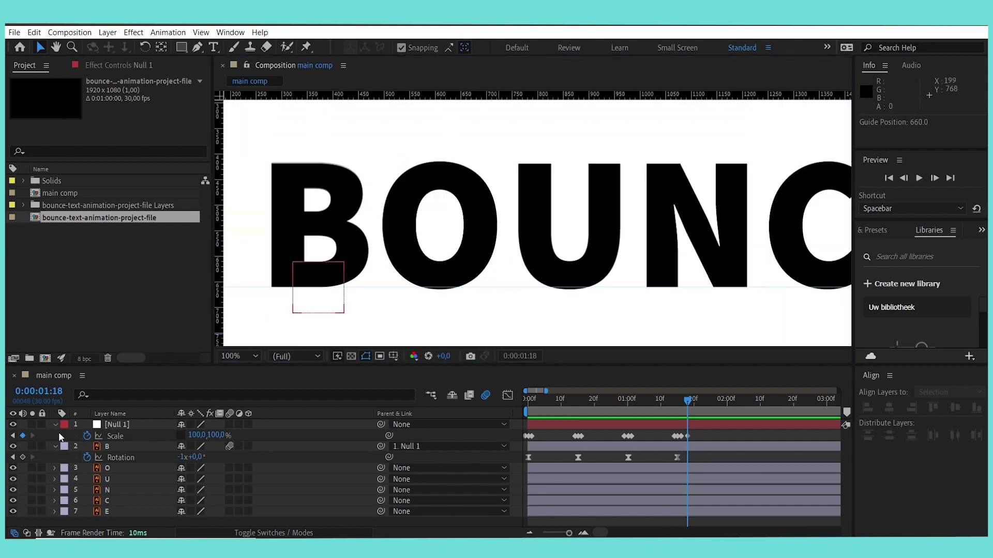
Collapse the null's and B's properties, then set the O layer's horizontal position to 367.2 so it overlaps the B
click(56, 426)
click(55, 435)
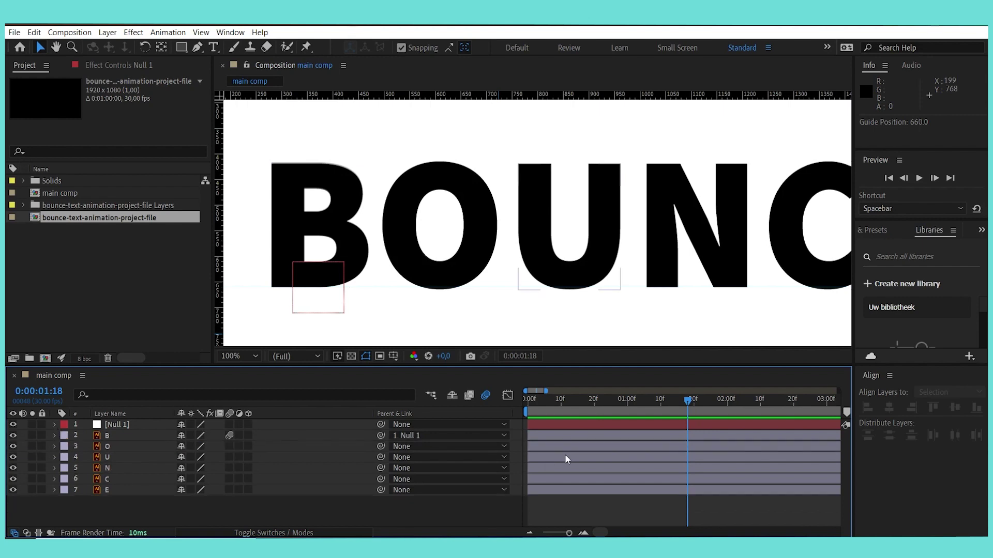
click(563, 446)
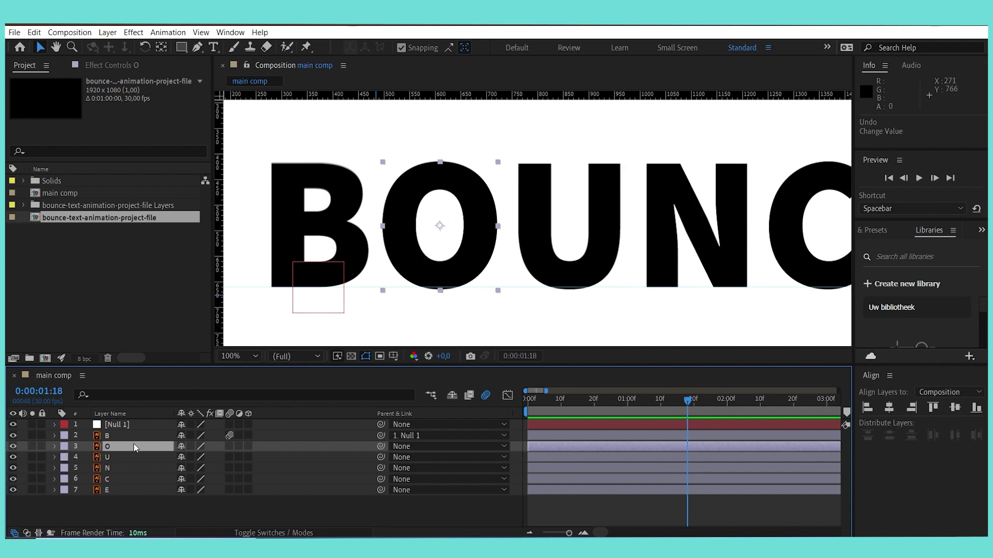
key(p)
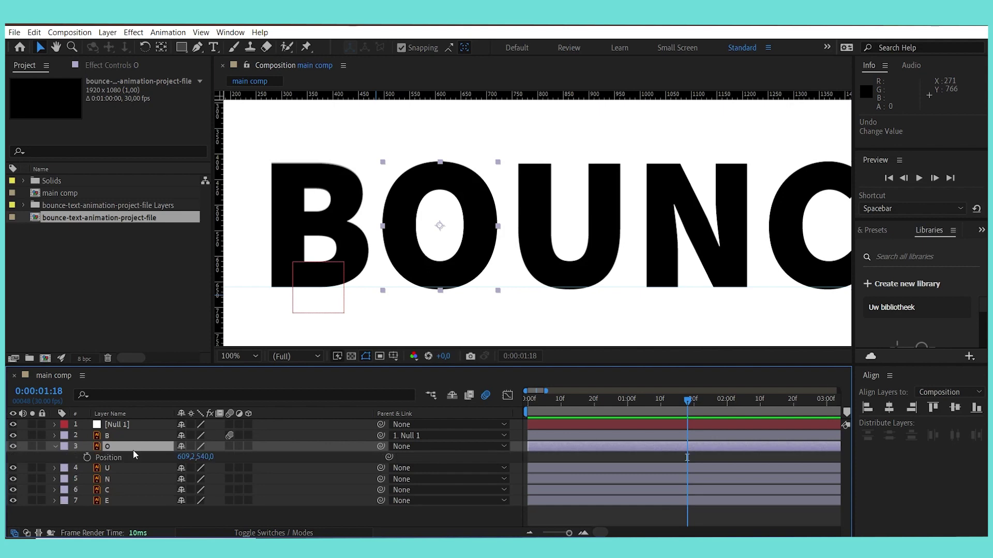
drag(201, 460, 50, 481)
key(ctrl+z)
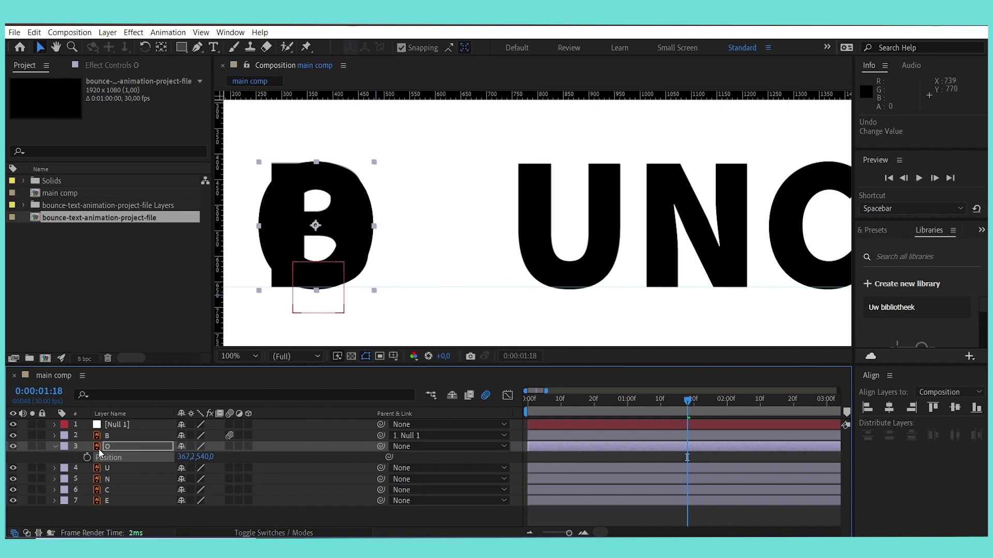
click(54, 447)
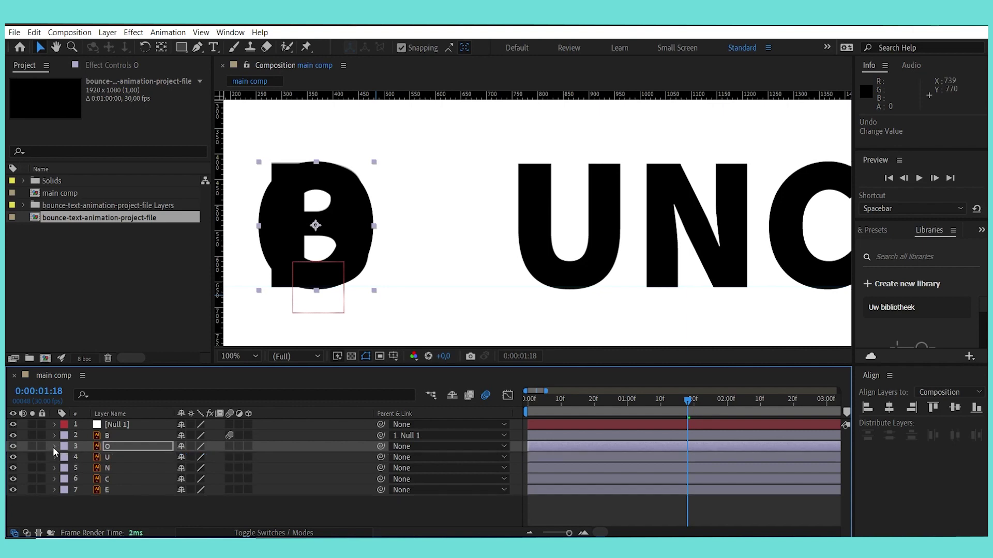
Move the U layer horizontally onto the B and set the N layer's horizontal position to 365.3 so both overlap it
click(119, 458)
key(p)
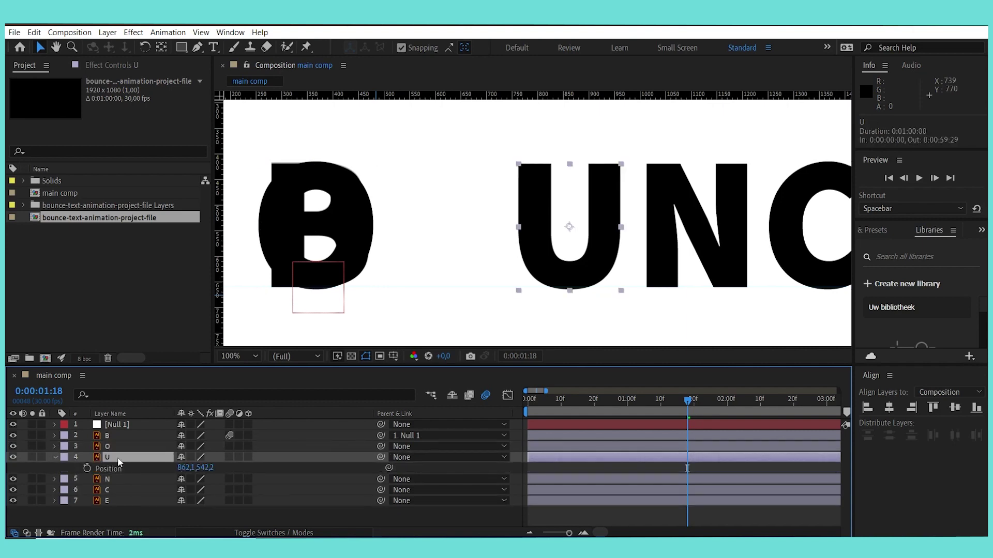
drag(185, 467, 7, 536)
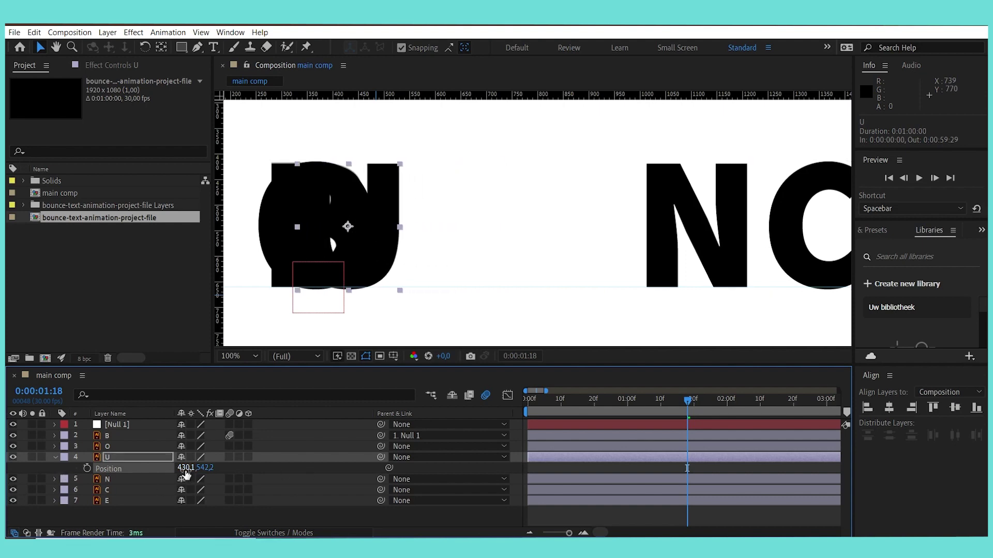
drag(184, 472, 151, 476)
key(p)
click(119, 469)
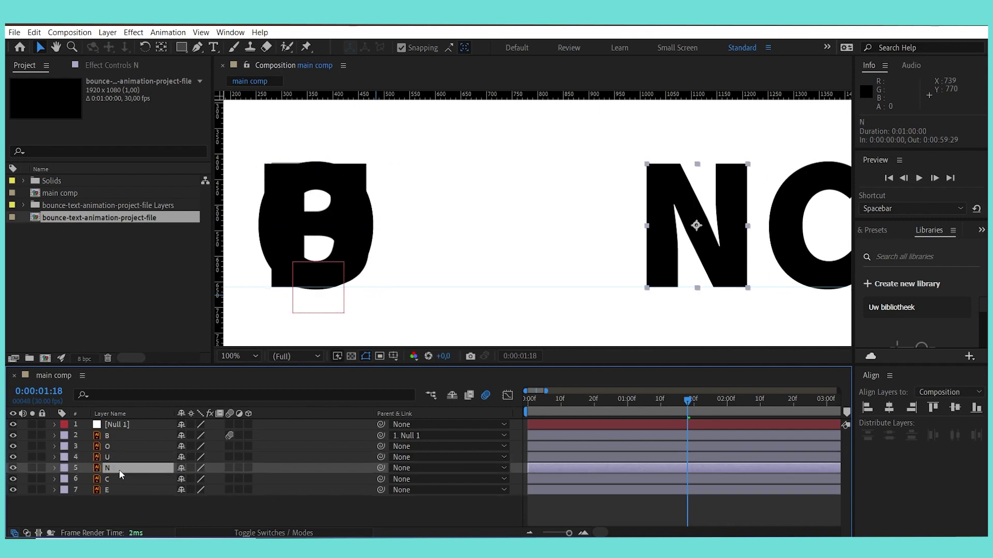
key(p)
drag(186, 479, 9, 524)
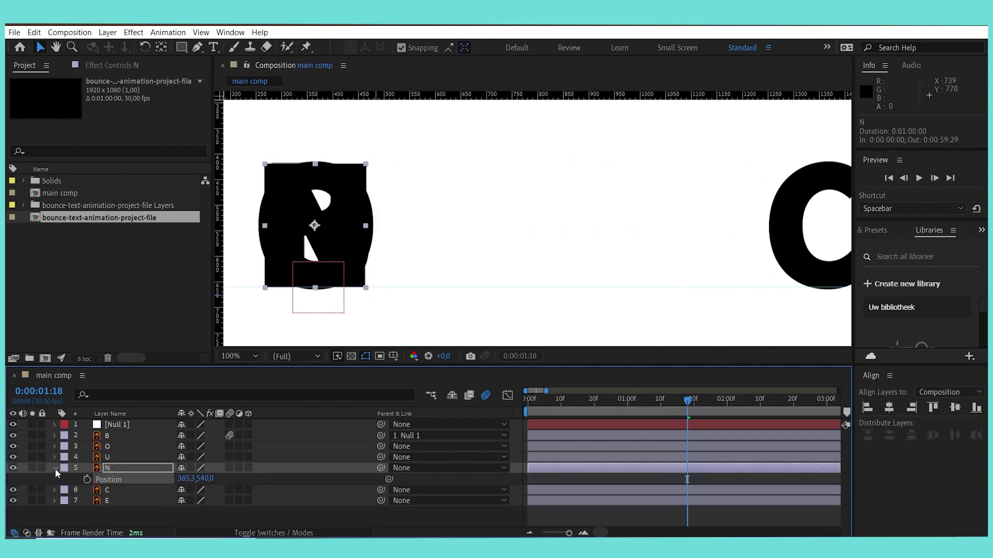
Set the horizontal position of the C layer to 358.4 and the E layer to 367.7, then collapse both layers
click(119, 490)
key(p)
drag(187, 489, 9, 509)
click(102, 504)
key(p)
drag(189, 511, 103, 521)
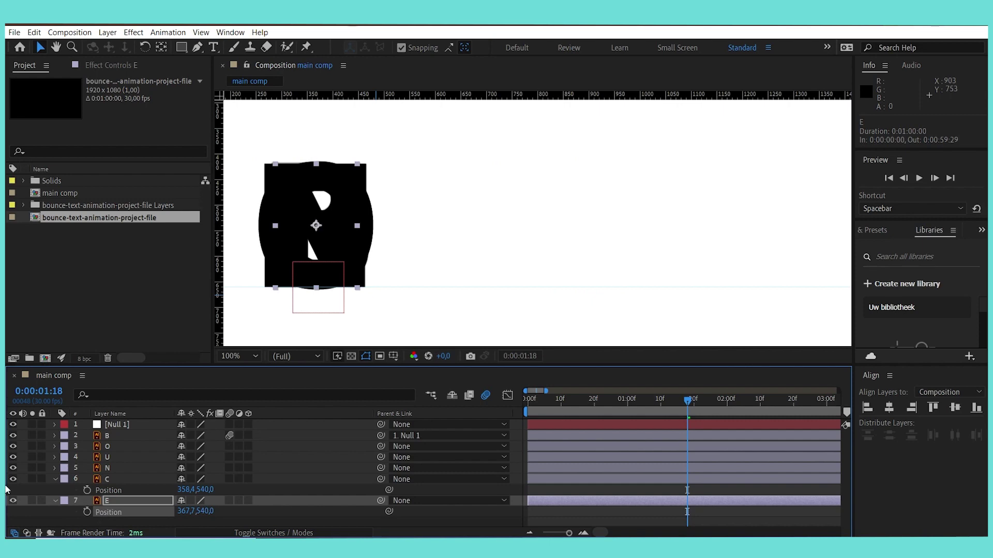
click(54, 480)
click(55, 489)
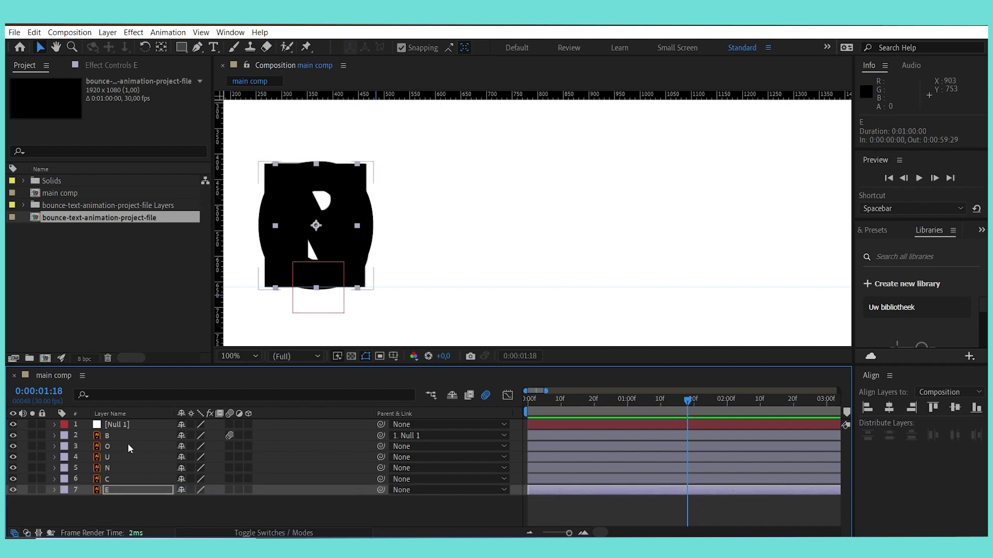
Duplicate the animated null five times so there is one null for each letter
click(133, 426)
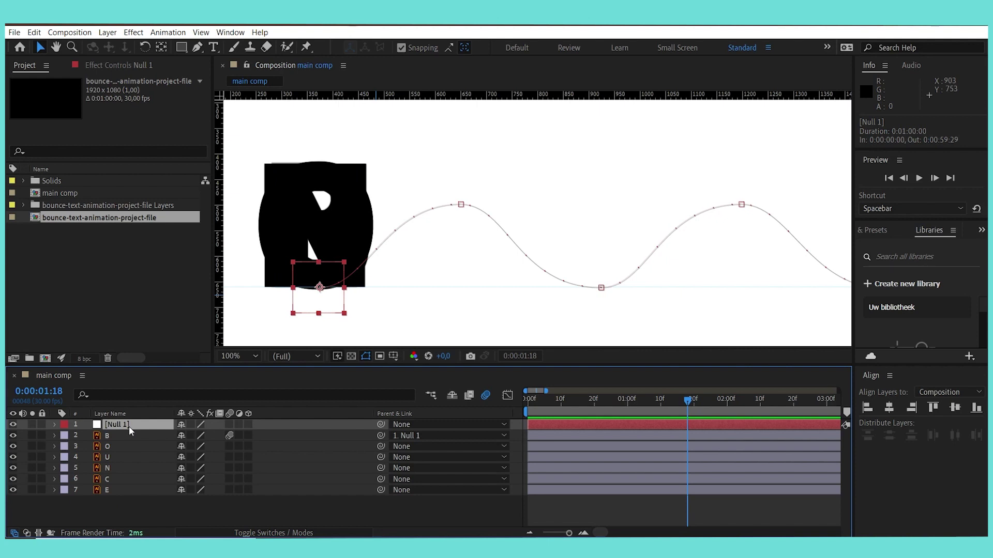
key(ctrl+d)
key(ctrl+d)
key(ctrl+d)
key(ctrl+d)
key(ctrl+d)
Rename the four lowest nulls B, O, U and N, starting with the original null directly above the B letter layer
click(119, 481)
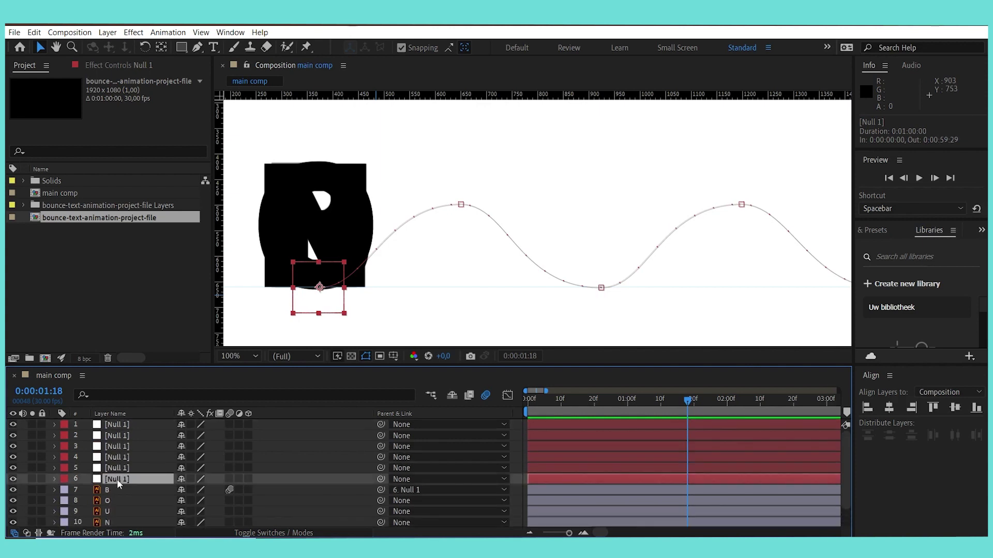
key(Return)
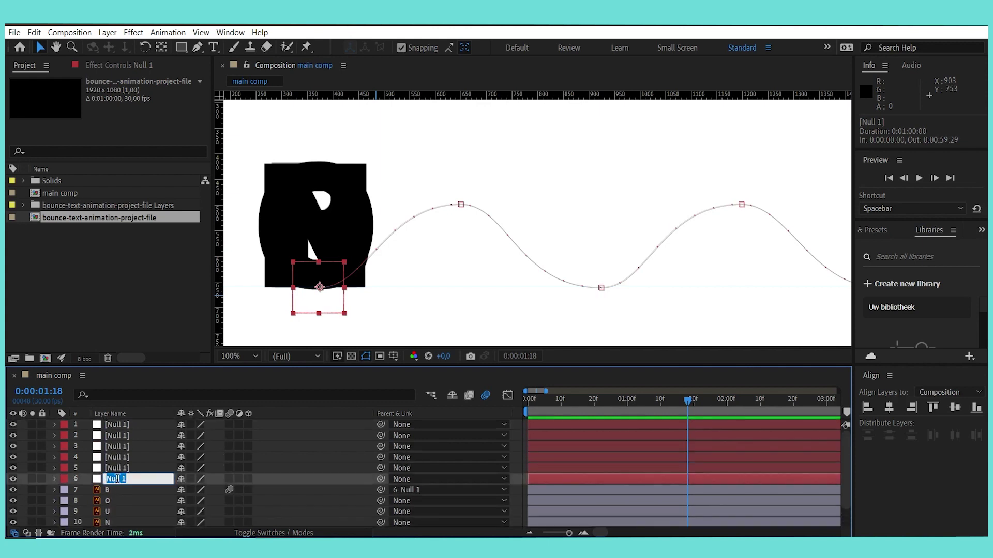
text(B)
key(Return)
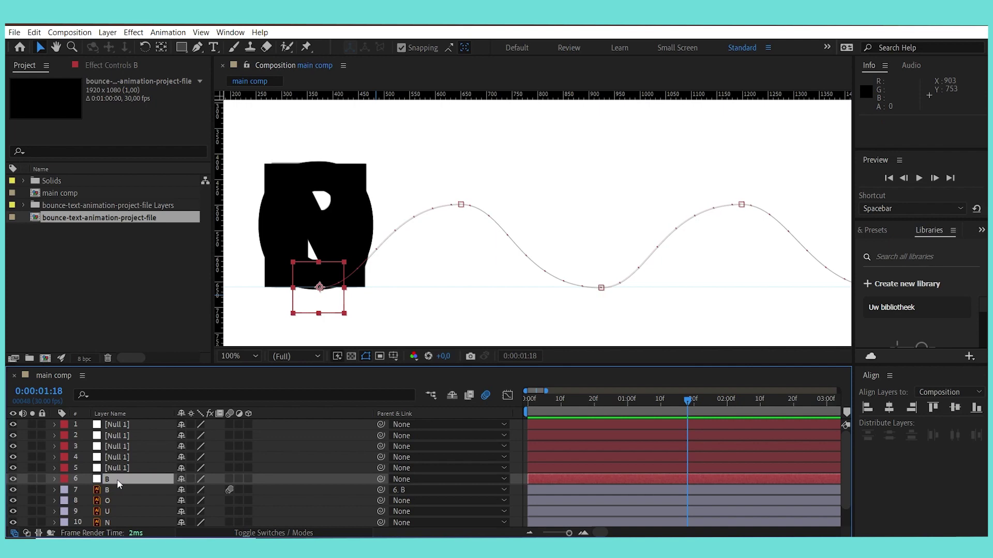
click(111, 468)
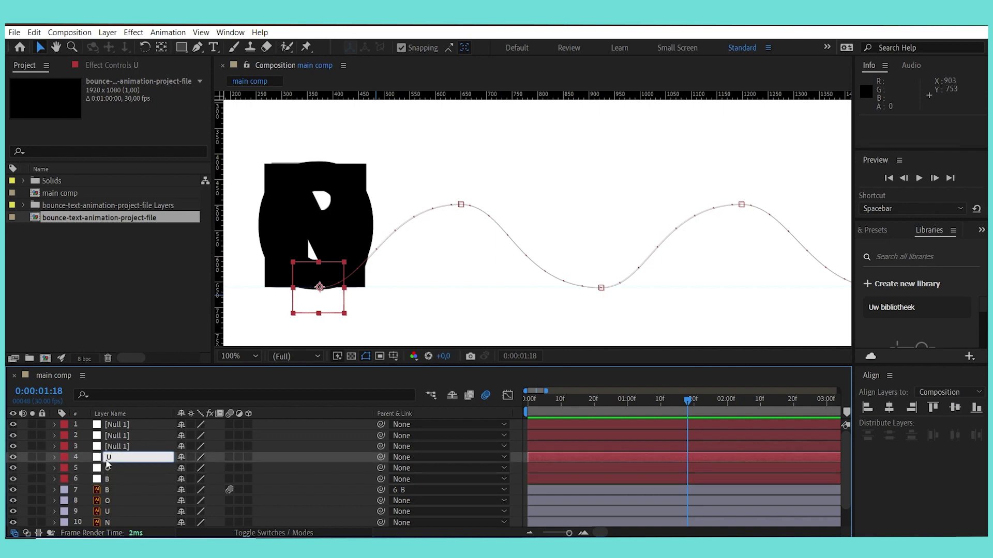
key(Return)
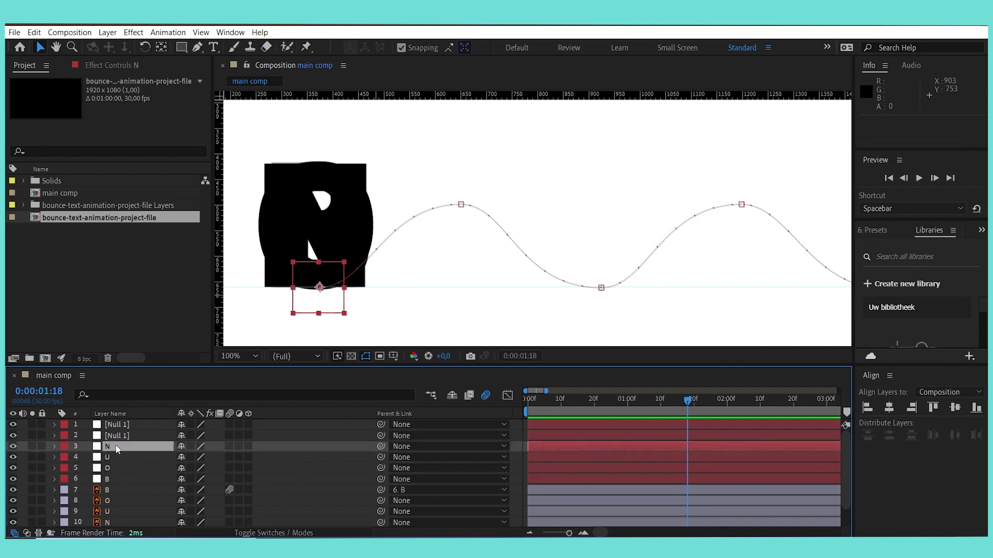
Rename the remaining two nulls C and E, with E as the uppermost one
click(111, 436)
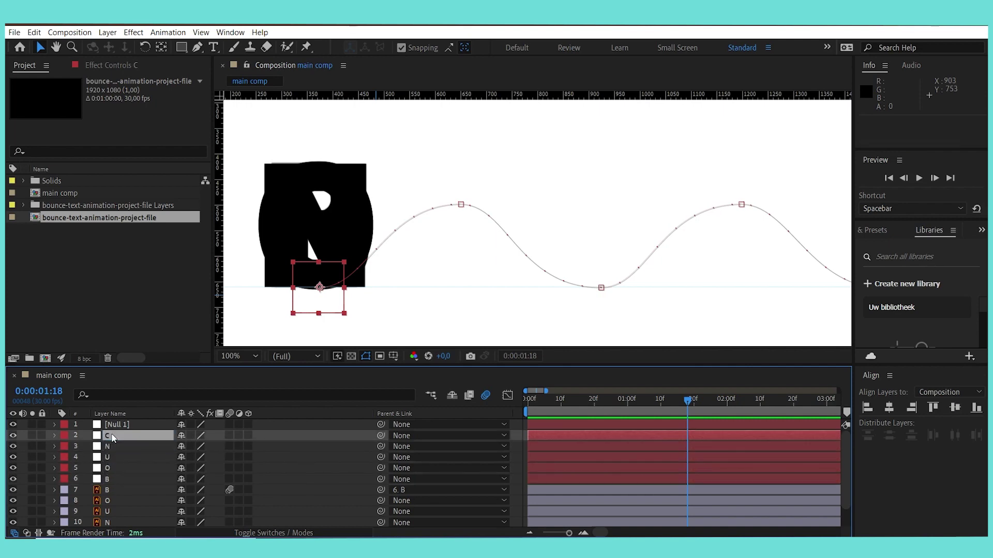
key(Return)
text(C)
key(Return)
click(109, 426)
key(Return)
text(E)
key(Return)
Parent the O and U letter layers to the nulls named O and U
click(114, 490)
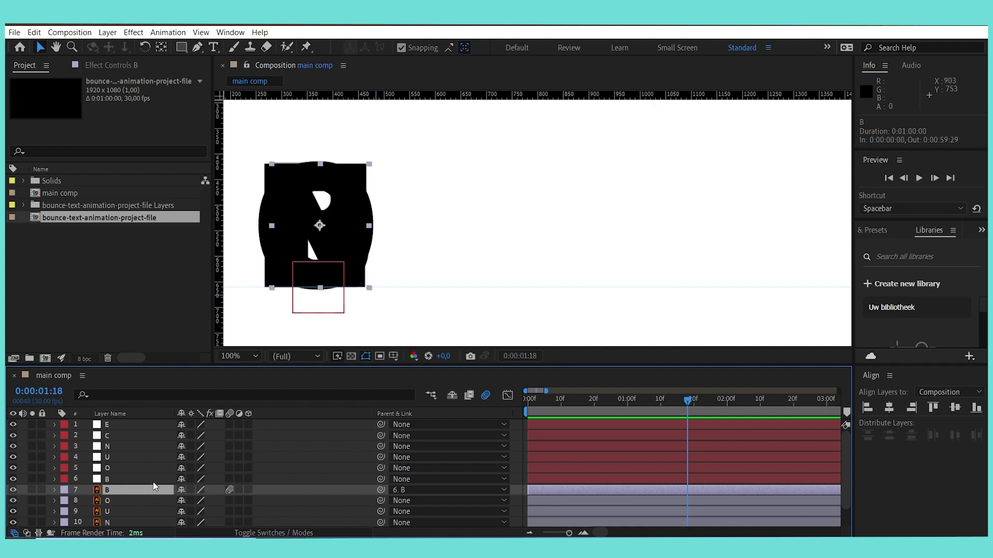
click(122, 500)
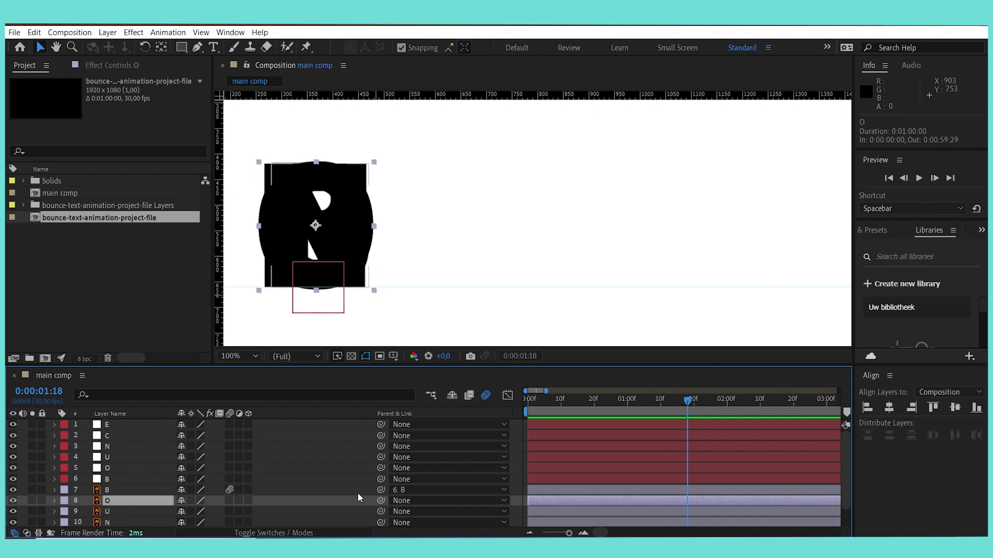
drag(381, 503, 130, 470)
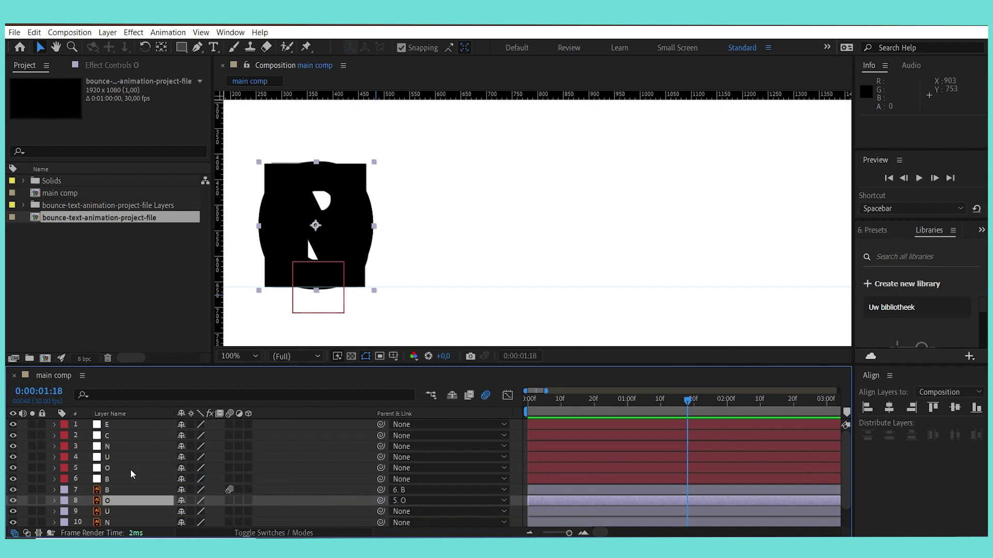
click(117, 510)
drag(379, 511, 100, 424)
Parent the N, C and E letter layers to the nulls with the matching names
click(121, 523)
click(119, 516)
scroll(124, 512, down, 2)
click(123, 523)
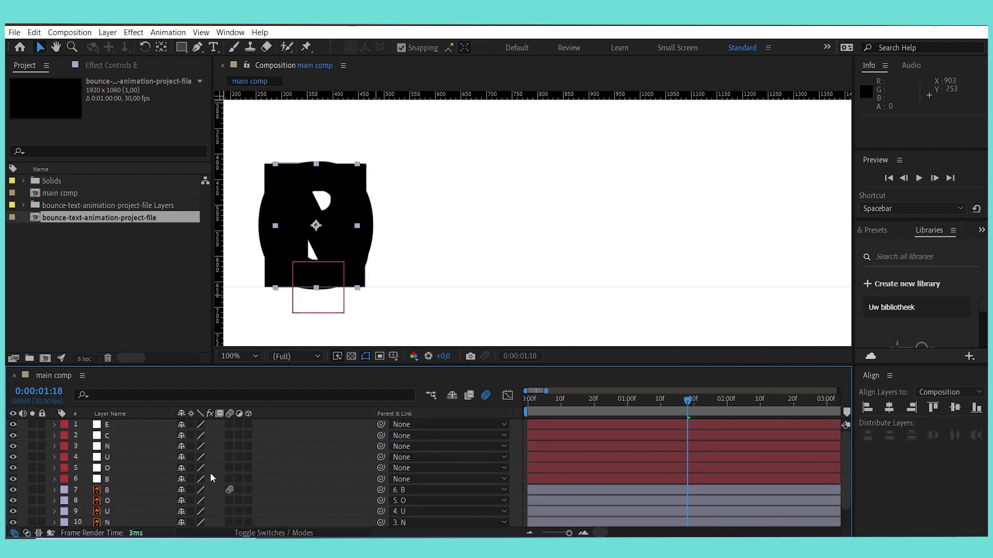
Copy all four Rotation keyframes of the B letter layer and return the current time to 0:00:00:00
scroll(155, 468, down, 1)
click(128, 468)
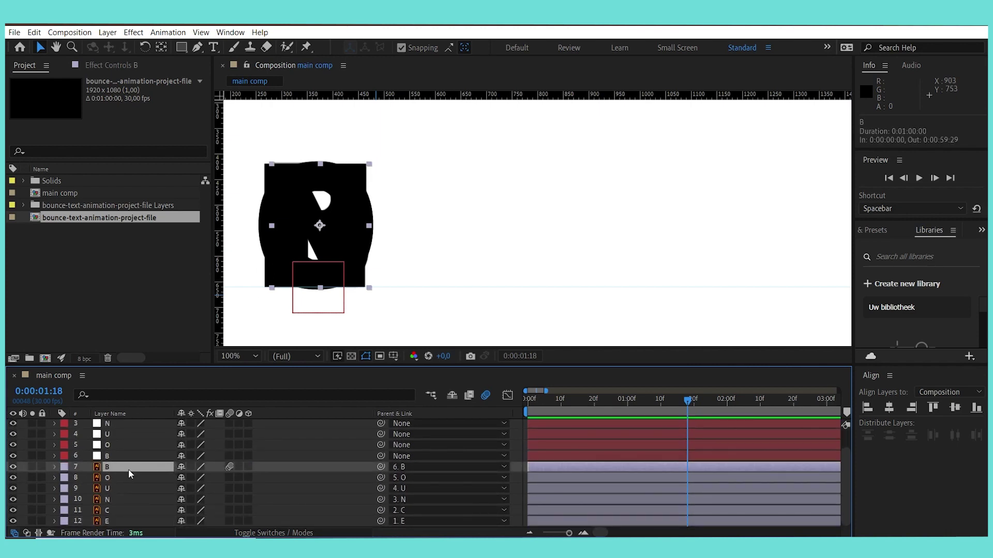
key(r)
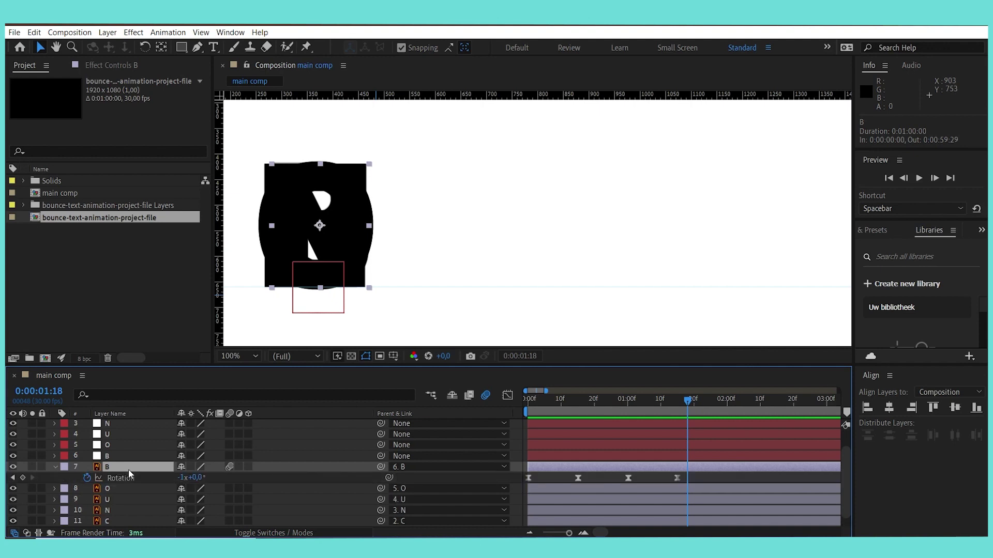
drag(693, 472, 600, 482)
key(ctrl+z)
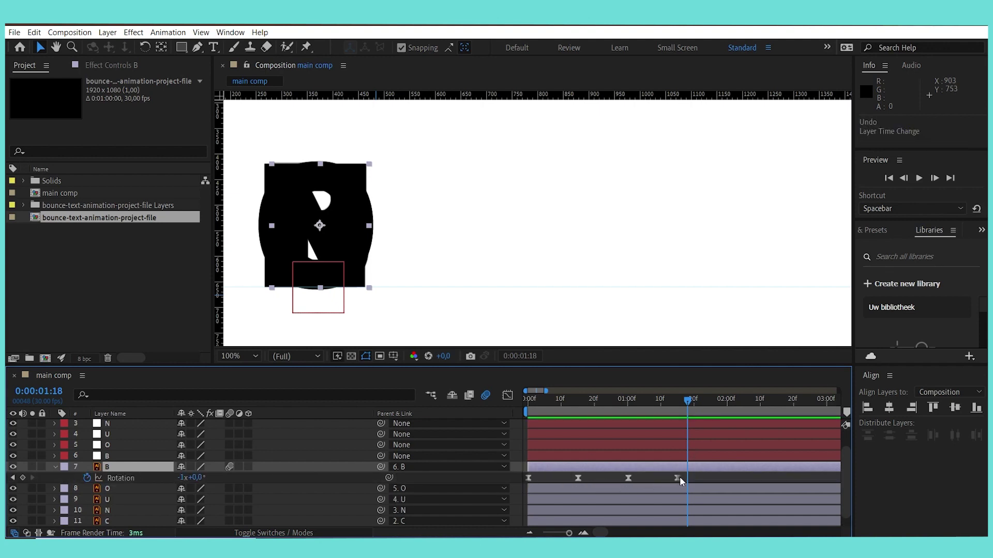
drag(700, 477, 523, 479)
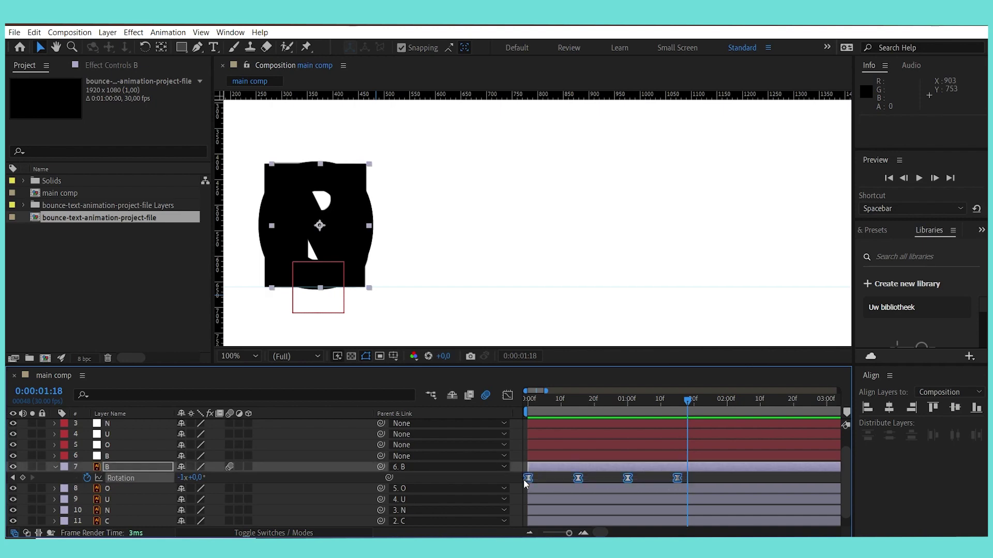
key(ctrl+c)
key(Home)
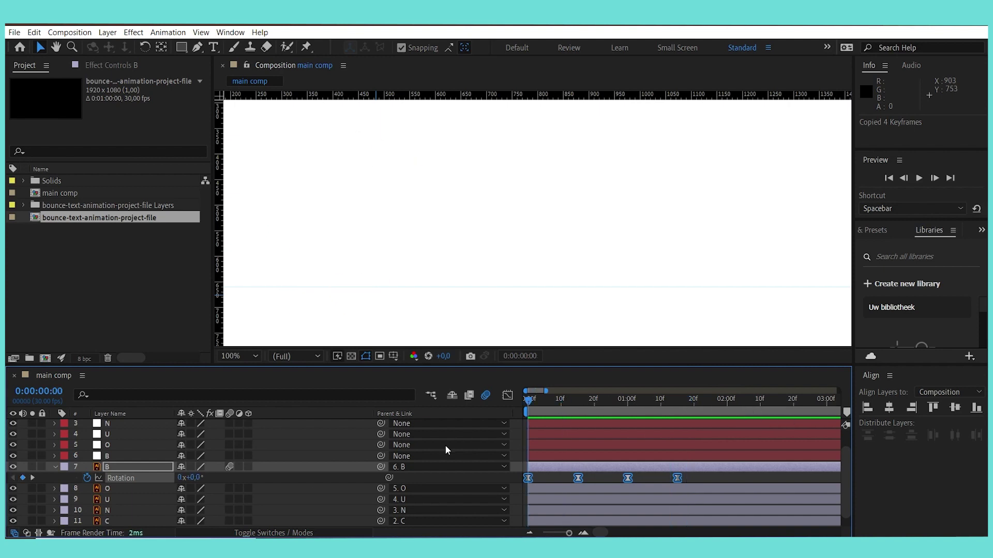
Paste the copied Rotation keyframes onto the O and U letter layers at 0:00:00:00 and collapse both layers
click(110, 488)
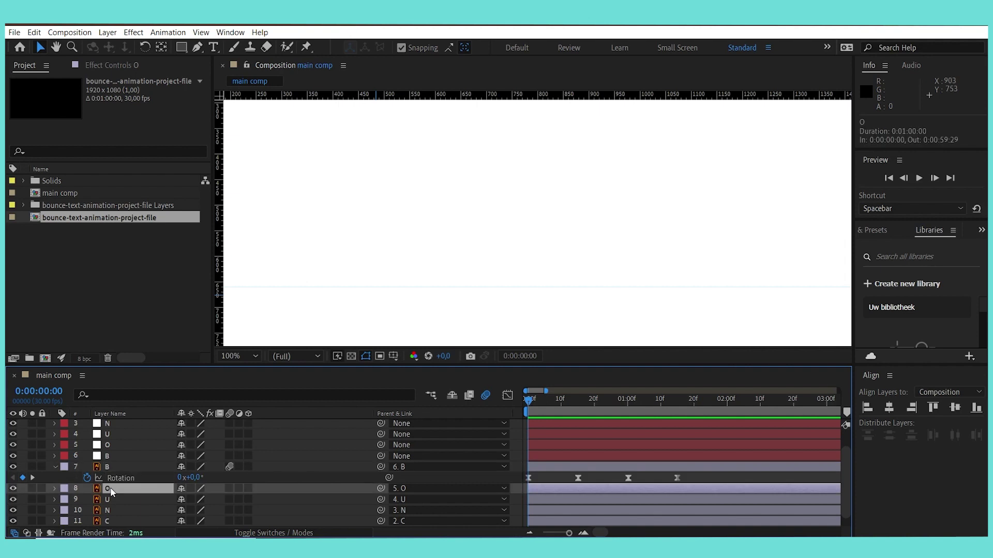
key(r)
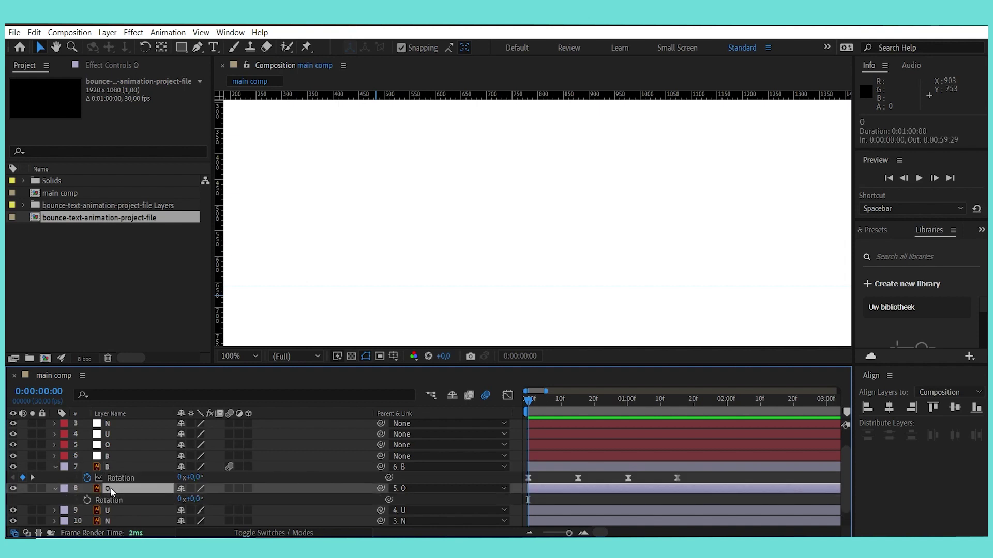
key(ctrl+v)
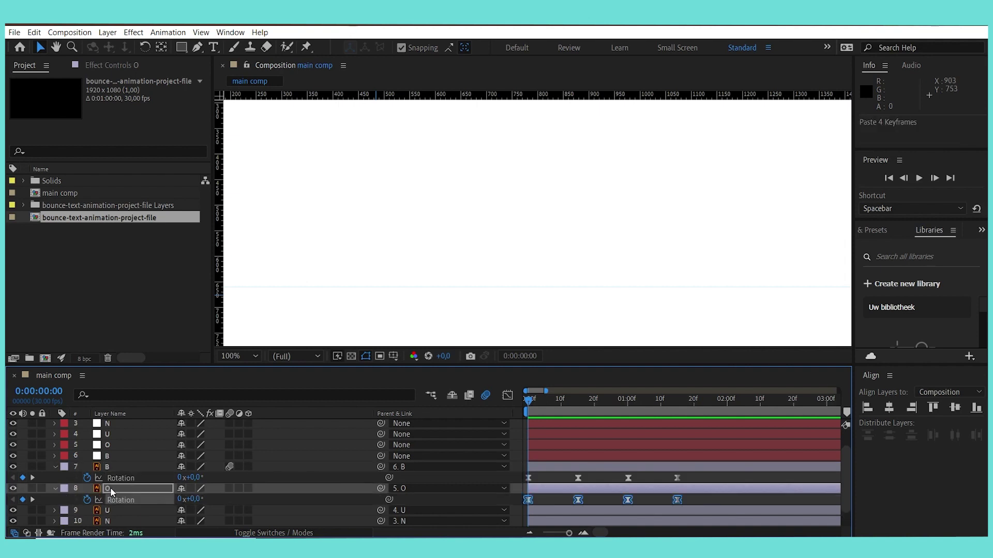
click(55, 489)
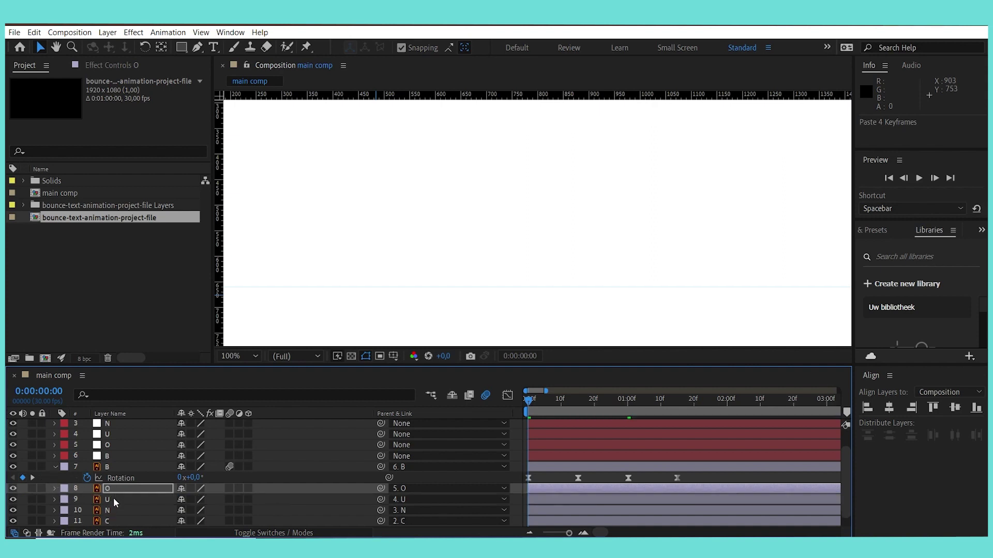
click(114, 500)
key(r)
key(ctrl+v)
click(55, 500)
Paste the copied Rotation keyframes onto the N, C and E letter layers at 0:00:00:00 and collapse them
click(114, 511)
key(r)
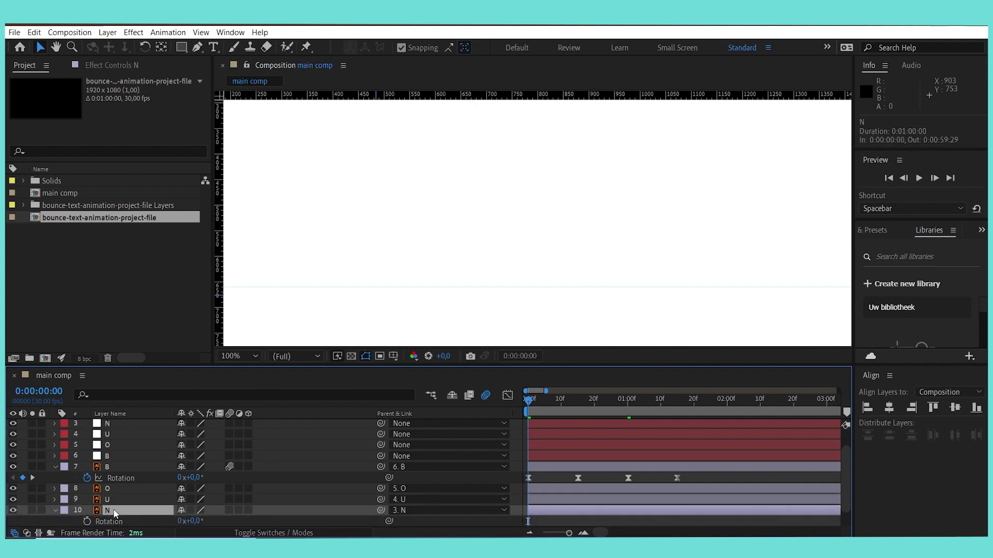
key(ctrl+v)
click(55, 511)
click(109, 519)
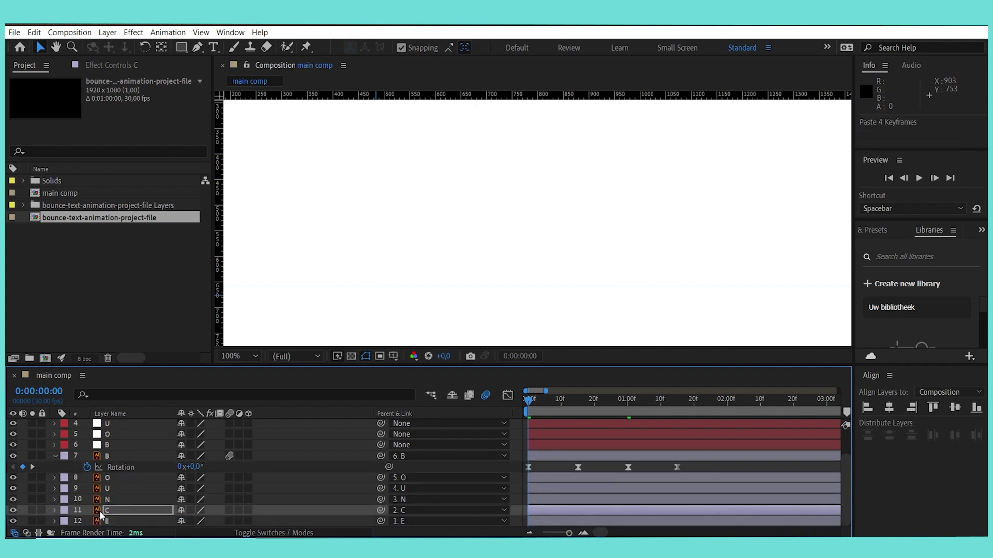
click(114, 522)
key(r)
key(ctrl+v)
click(55, 511)
Preview the overlapping letters' bounce, stop playback and place the current time at 0:00:00:02
key(space)
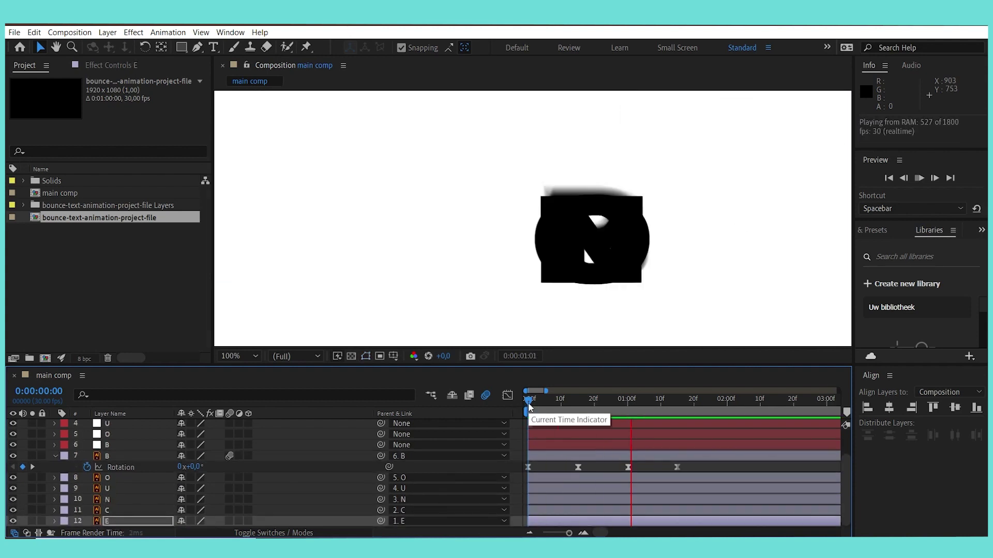
key(space)
click(535, 398)
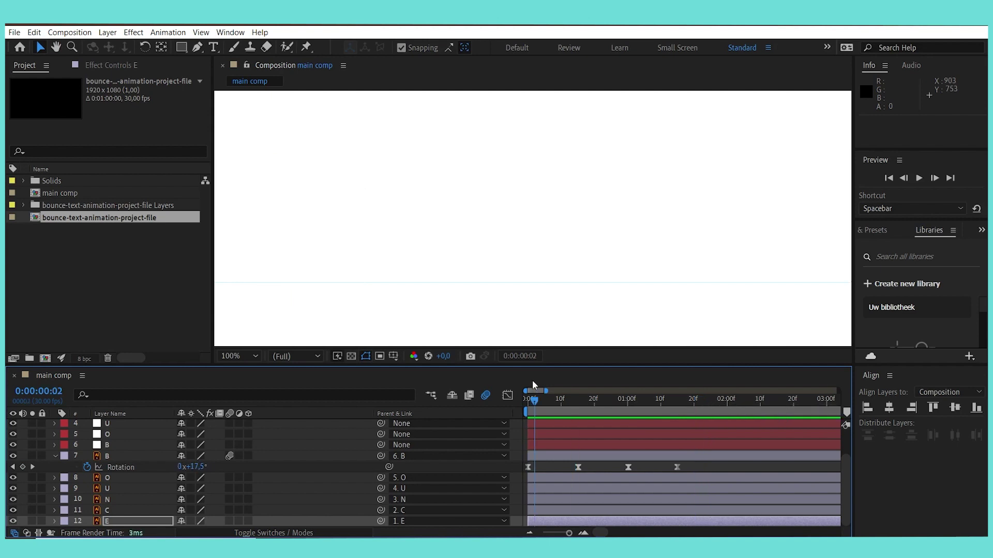
Return the current time to 0:00:00:00, collapse the B letter layer and enable motion blur on the O, U, N, C and E letter layers
drag(533, 382, 523, 385)
click(55, 456)
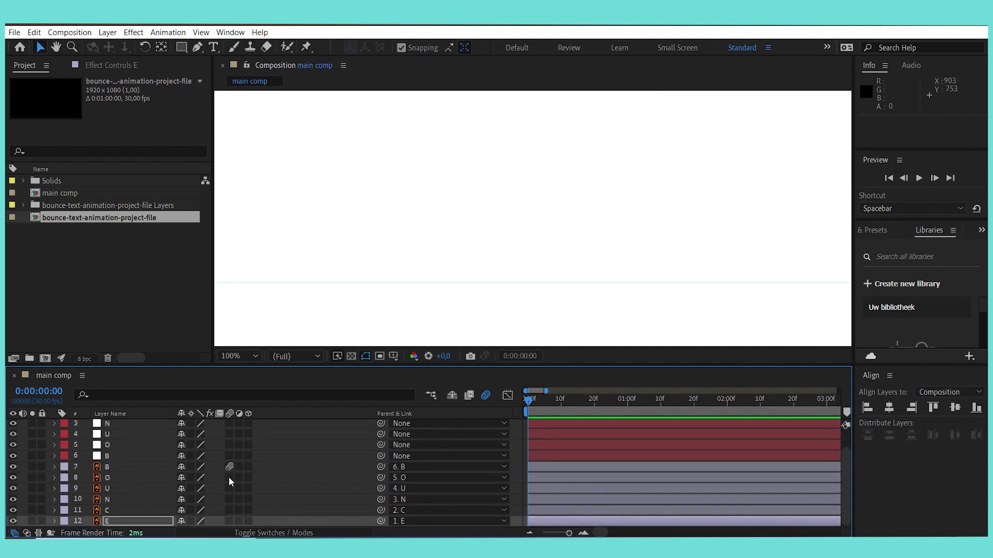
click(229, 477)
click(229, 521)
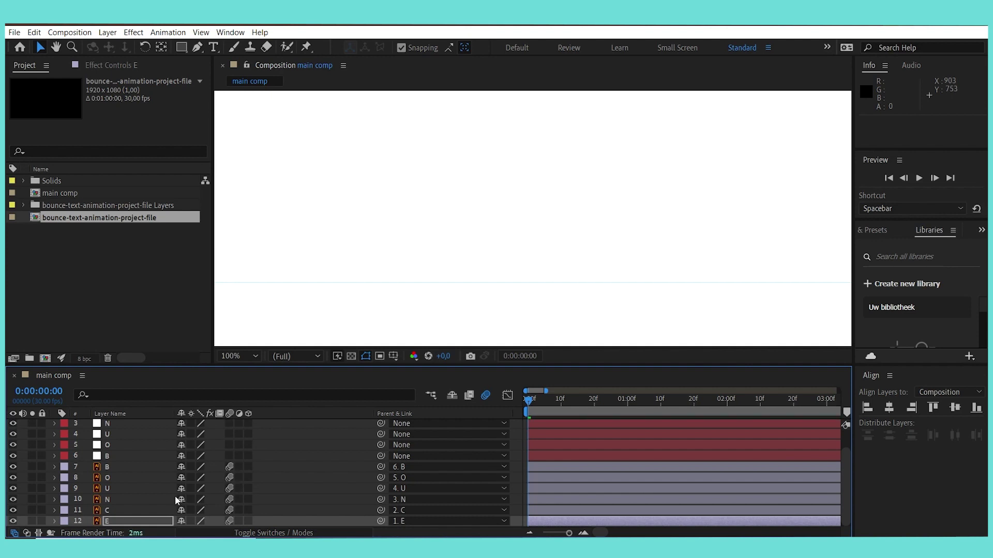
Preview the motion-blurred letters' bounce, stop playback and return the current time to 0:00:00:00
key(space)
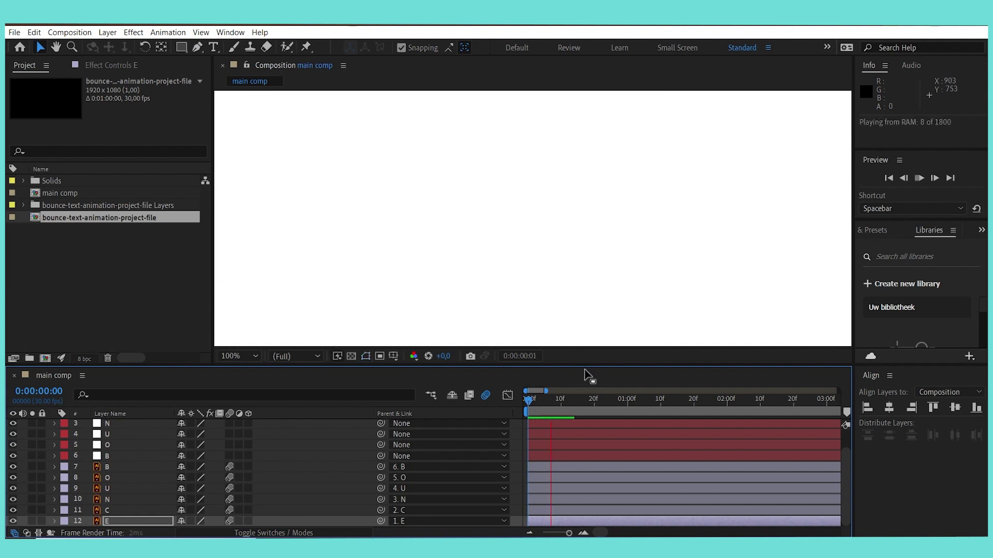
key(space)
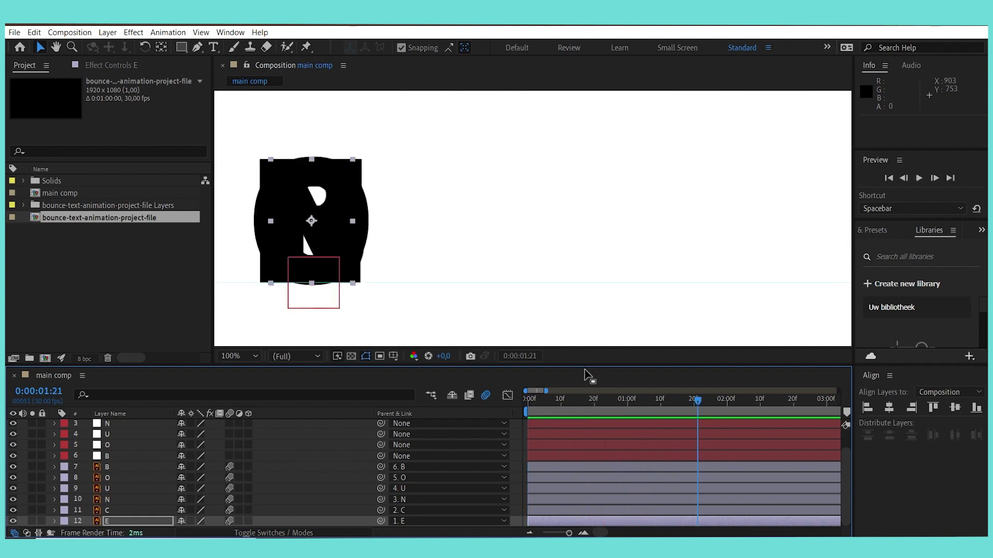
key(Home)
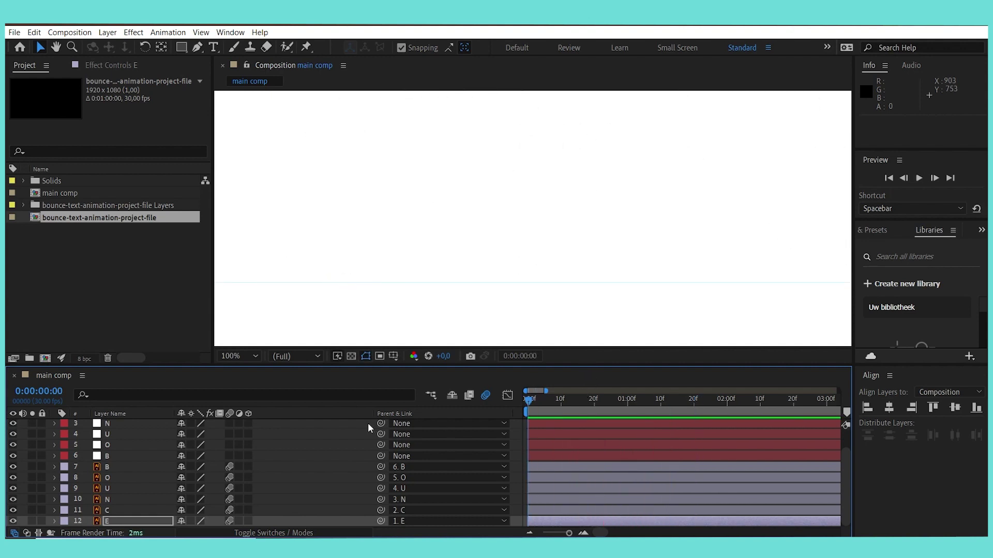
Pre-compose the B null and the B letter layer together into a new composition named B
click(131, 457)
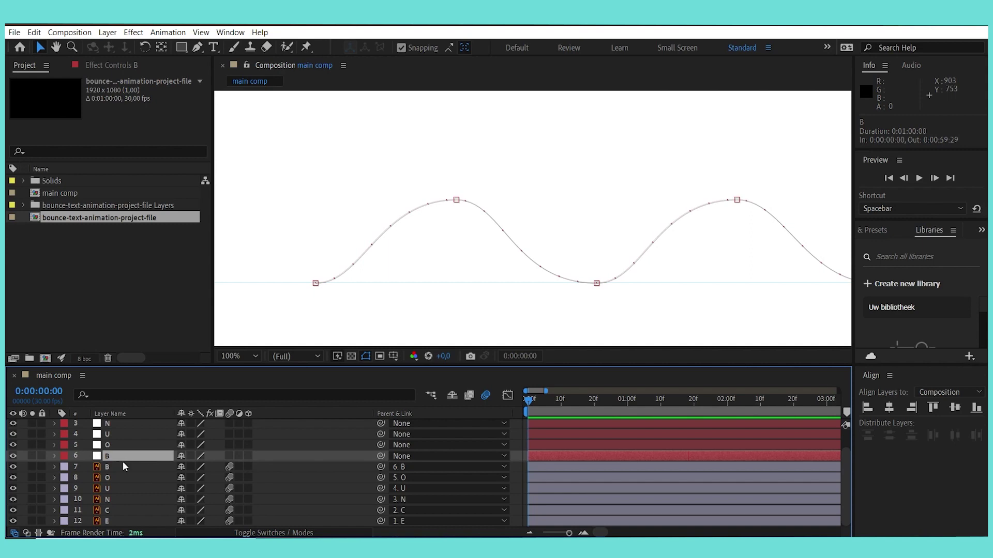
ctrl+click(123, 467)
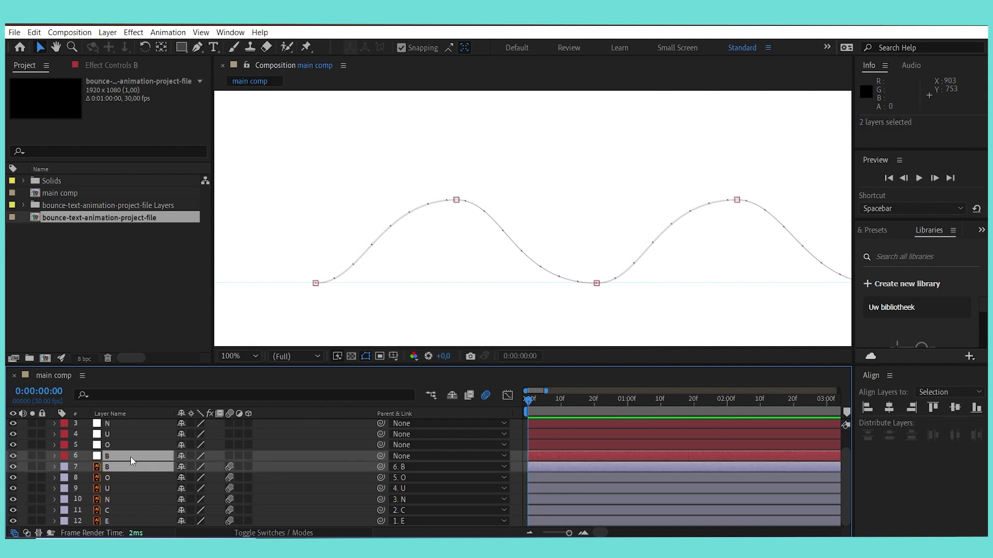
right_click(131, 457)
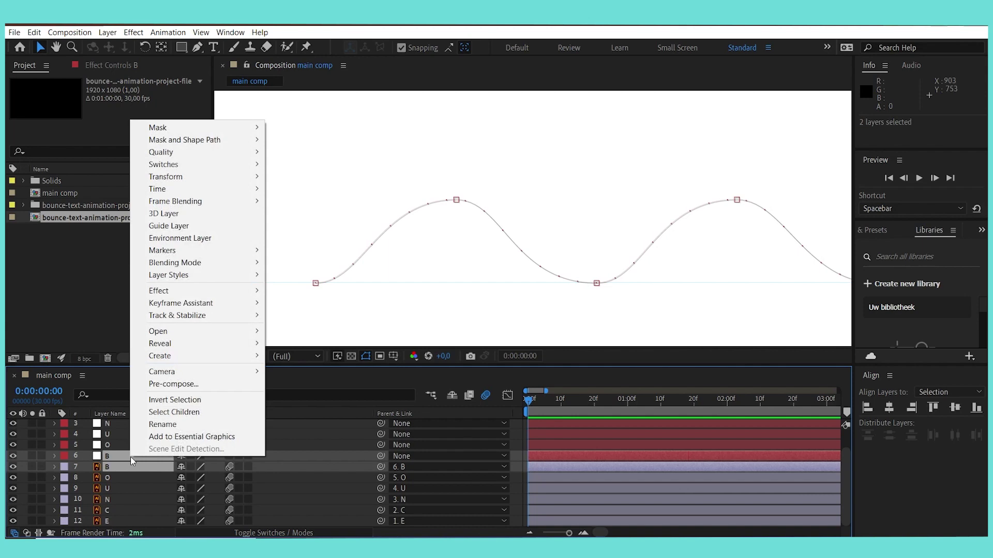
click(197, 386)
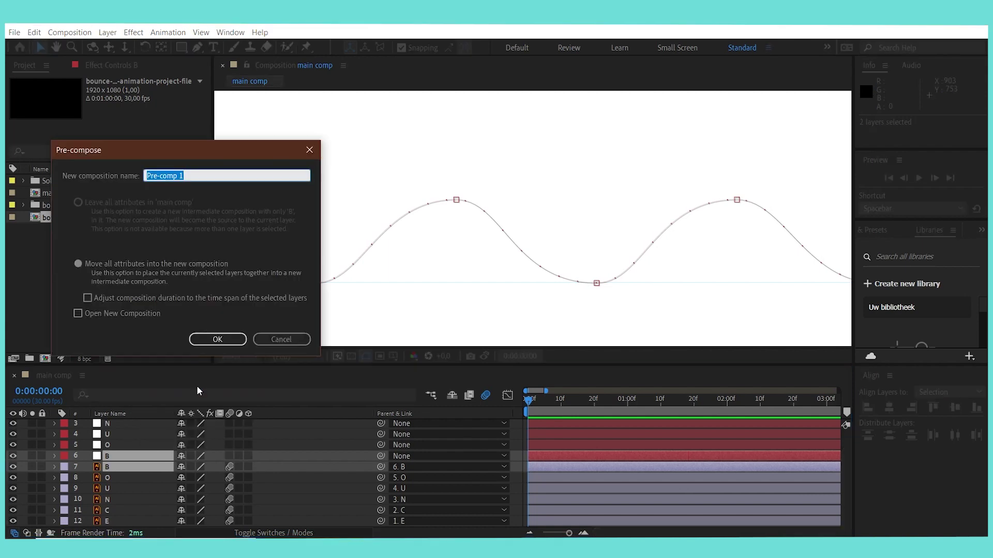
text(B)
click(217, 339)
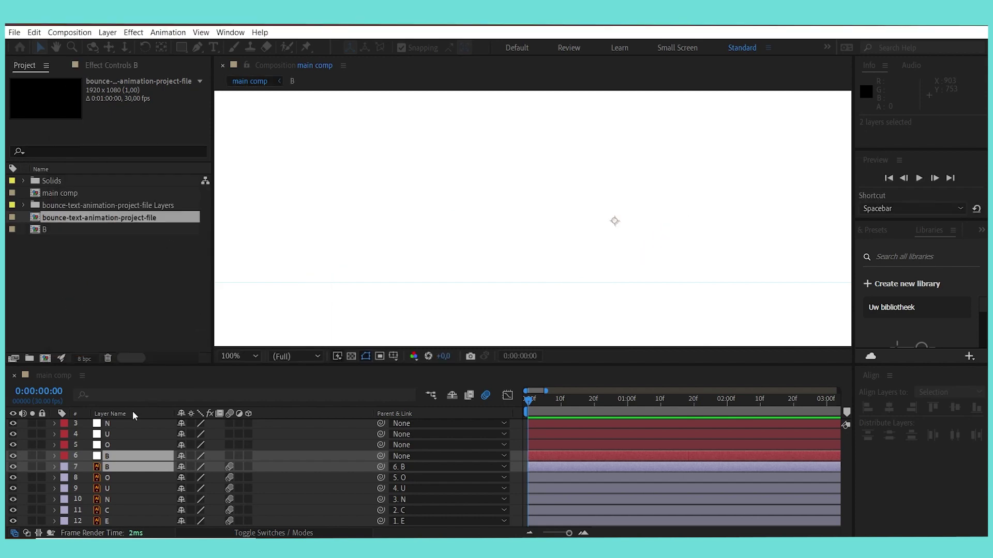
Pre-compose the O null and the O letter layer together into a new composition named O
click(122, 455)
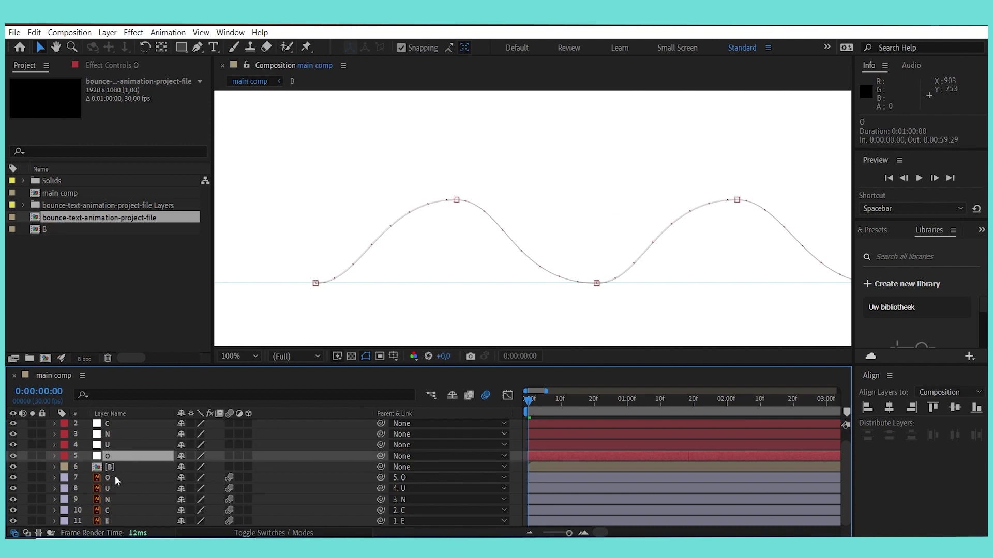
shift+click(115, 476)
click(127, 486)
click(128, 479)
ctrl+click(129, 457)
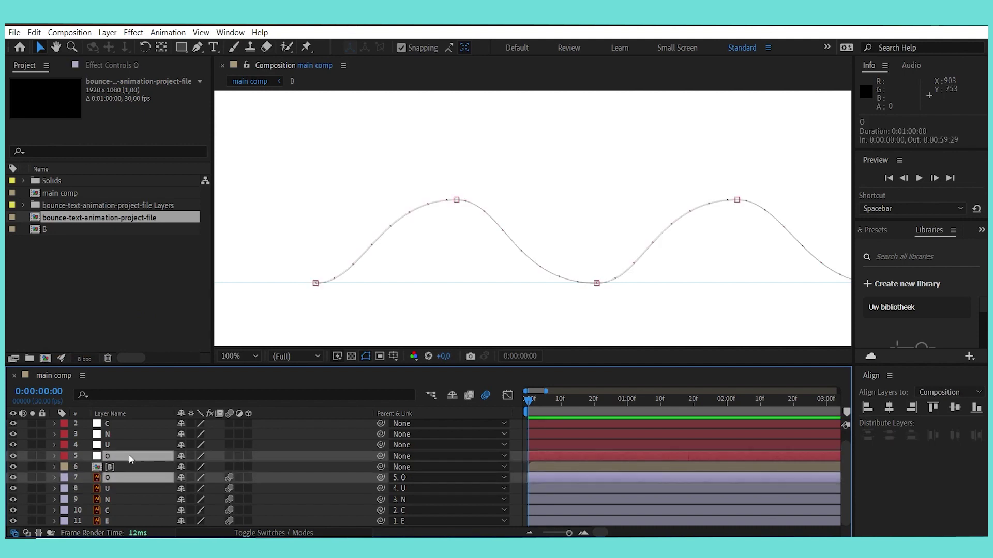
right_click(129, 456)
click(178, 382)
text(O)
key(Return)
Pre-compose the U null and the U letter layer together into a new composition named "U."
click(120, 489)
ctrl+click(118, 456)
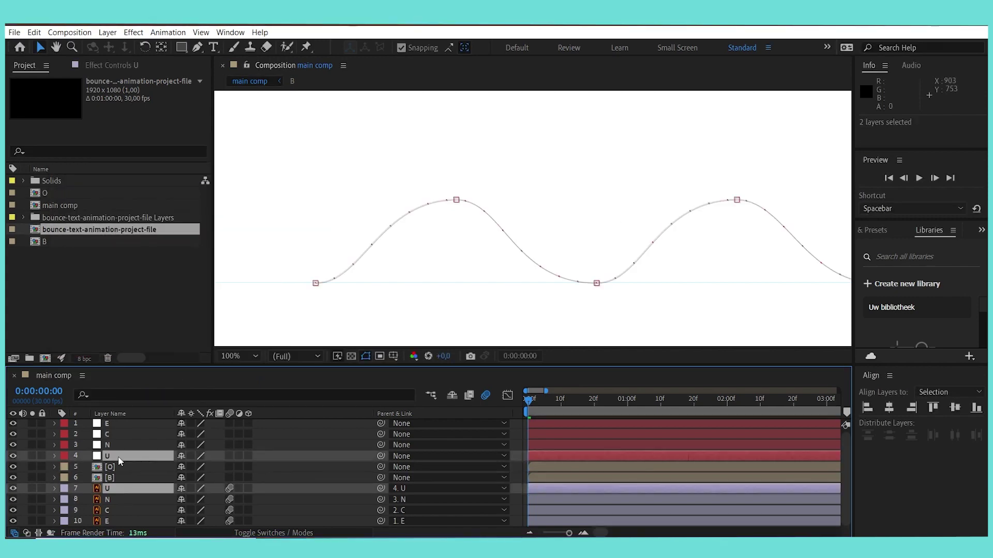
right_click(117, 457)
click(163, 383)
text(U.)
key(Return)
Pre-compose the N null and the N letter layer together into a new composition named N
click(120, 490)
ctrl+click(122, 446)
right_click(122, 447)
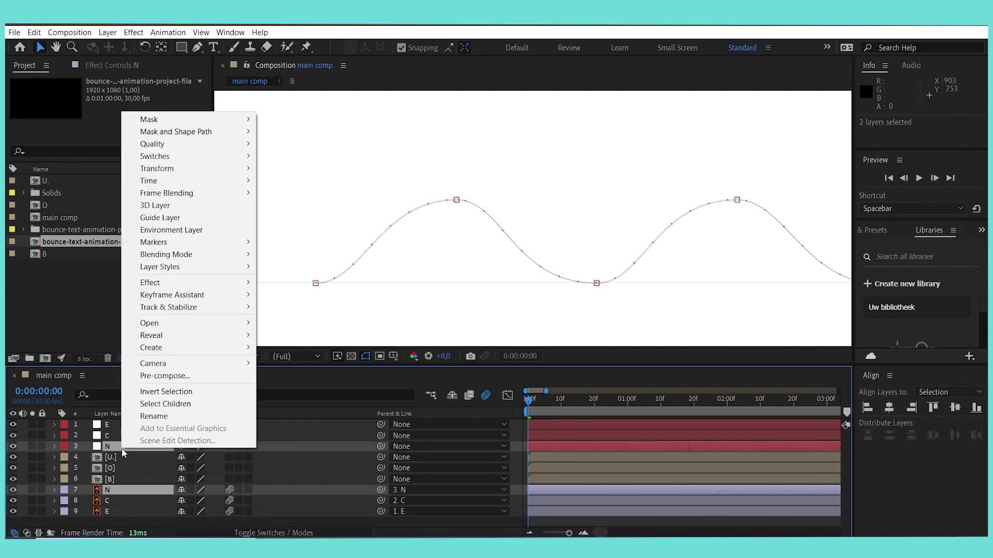
click(167, 371)
text(N)
key(Return)
Pre-compose the C null and the C letter layer together into a new composition named C
click(117, 489)
ctrl+click(120, 435)
right_click(120, 436)
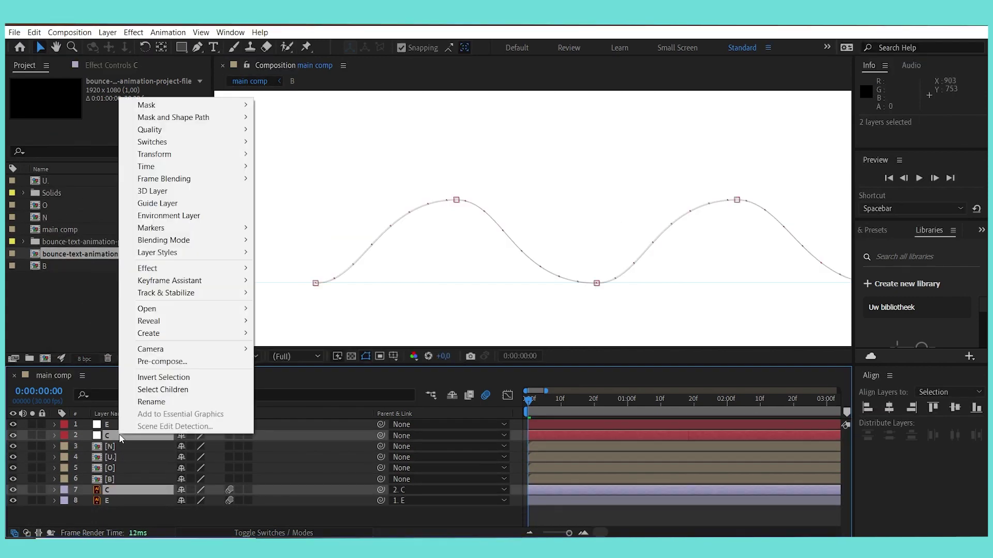
click(165, 357)
text(C)
key(Return)
Pre-compose the E null and the E letter layer together into a new composition named E, and clear the layer selection
click(120, 490)
ctrl+click(129, 423)
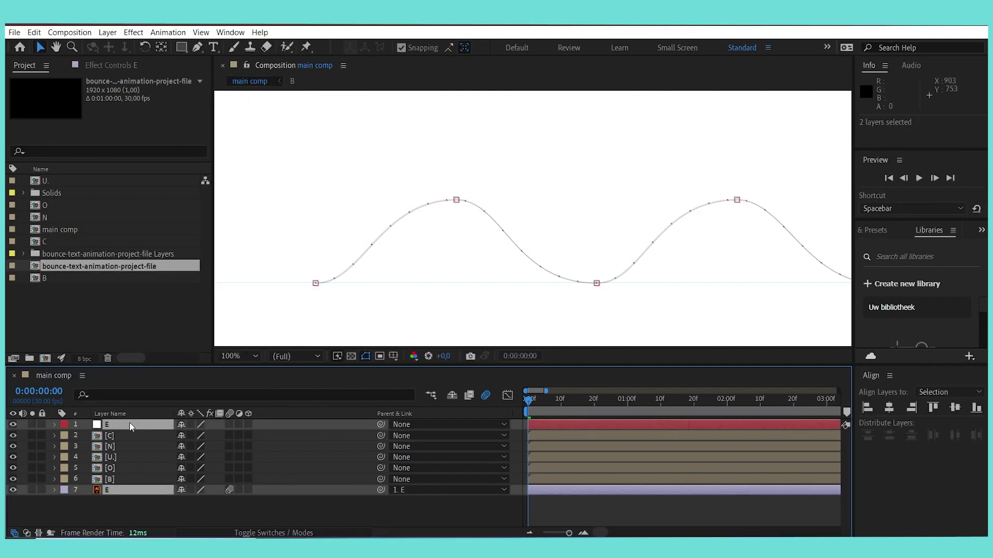
right_click(129, 423)
click(174, 352)
text(E)
key(Return)
click(137, 494)
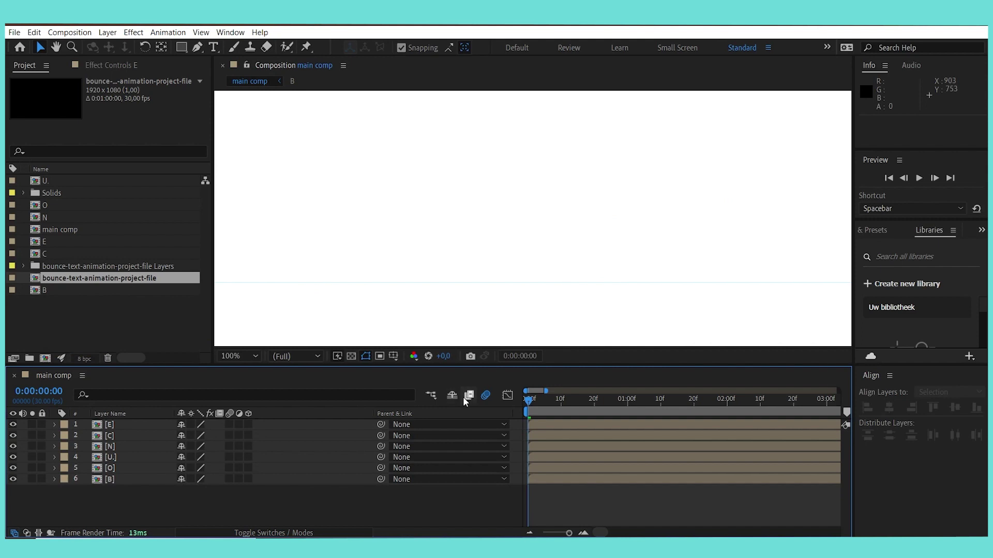
Preview the six pre-composed letters, stop playback and return the current time to 0:00:00:00
key(space)
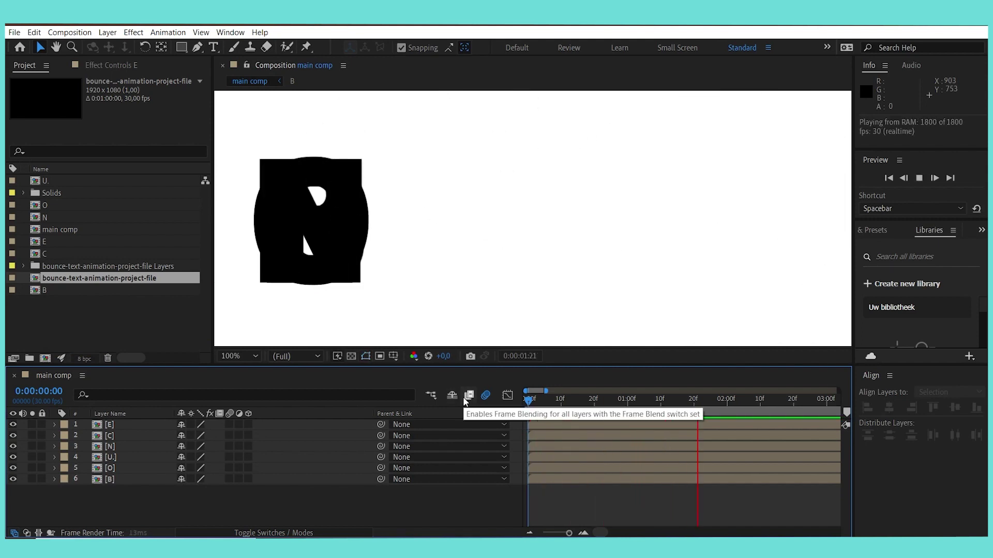
key(space)
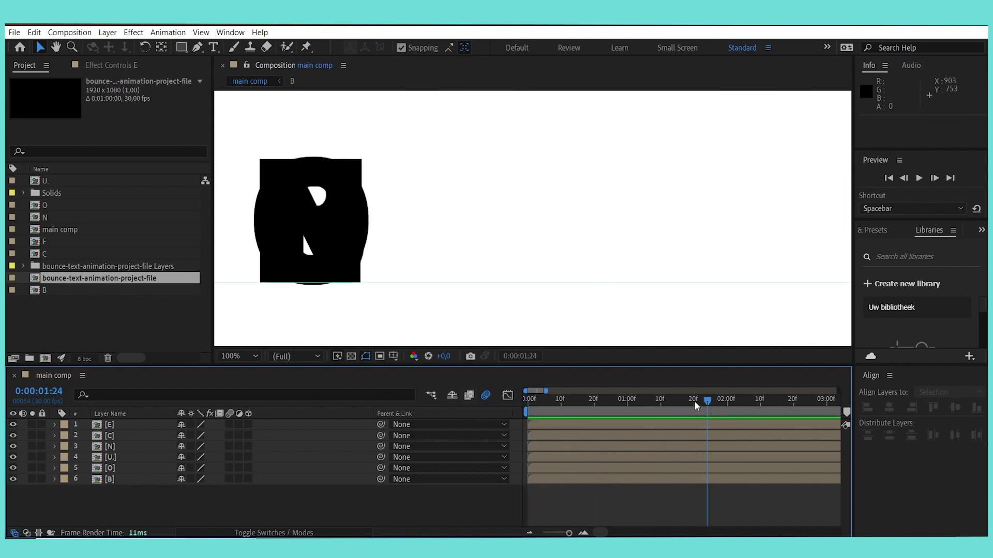
drag(694, 401, 317, 435)
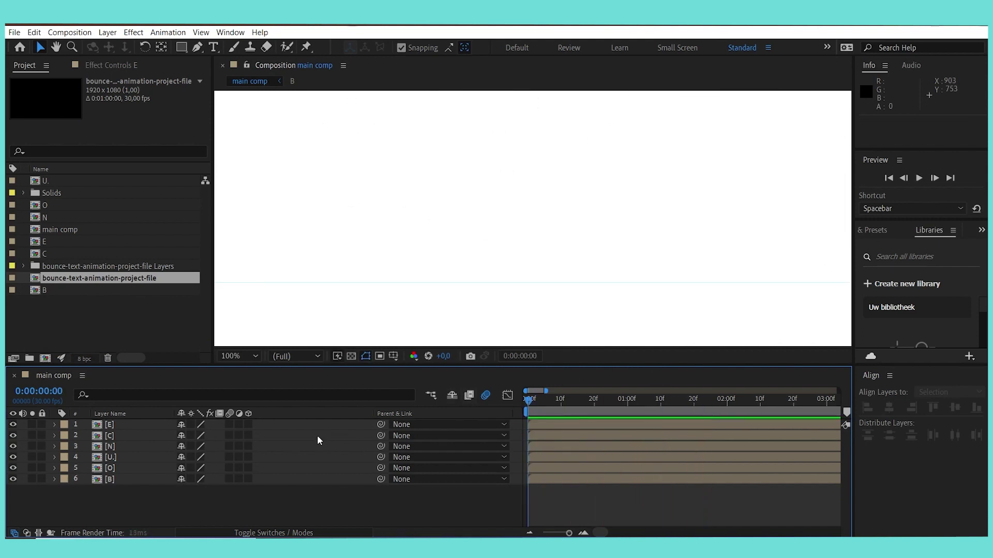
At 0:00:01:20, shift the O pre-comp horizontally beside the B by setting its Position to 1208, 540
click(225, 353)
click(246, 129)
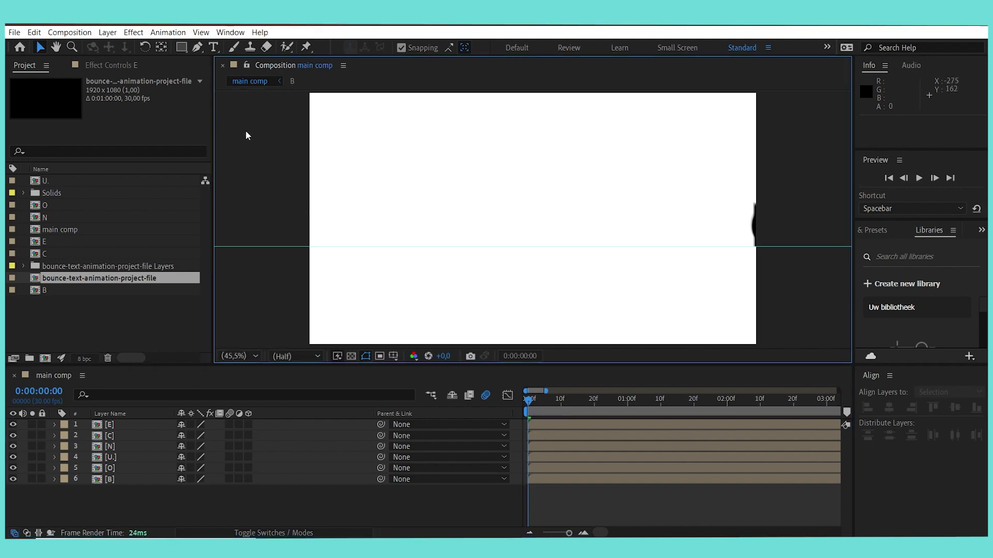
click(144, 489)
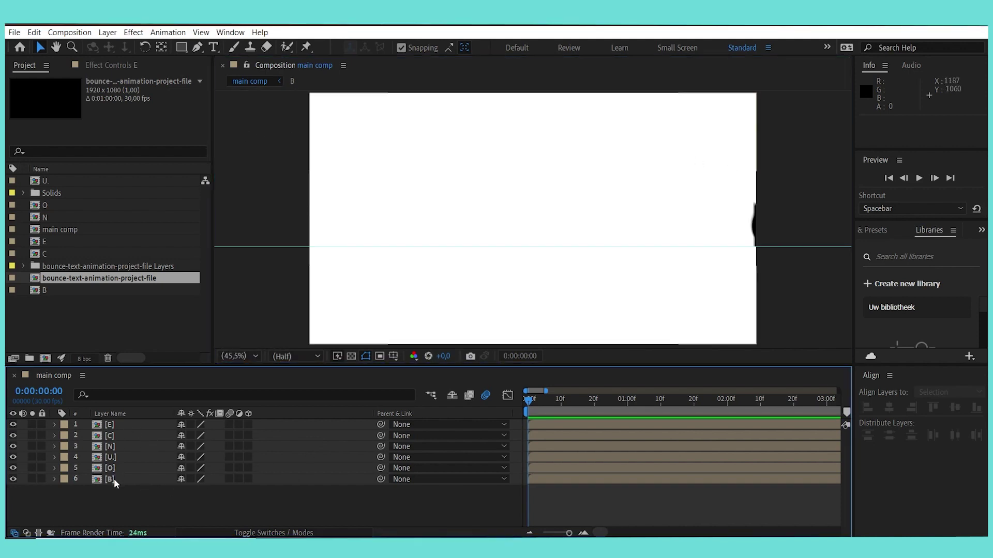
drag(533, 401, 693, 406)
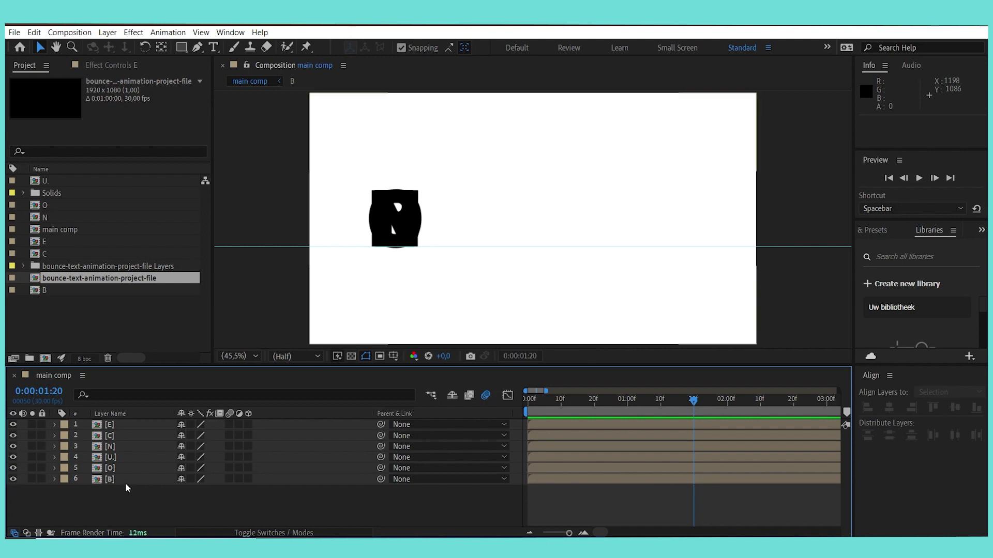
click(120, 469)
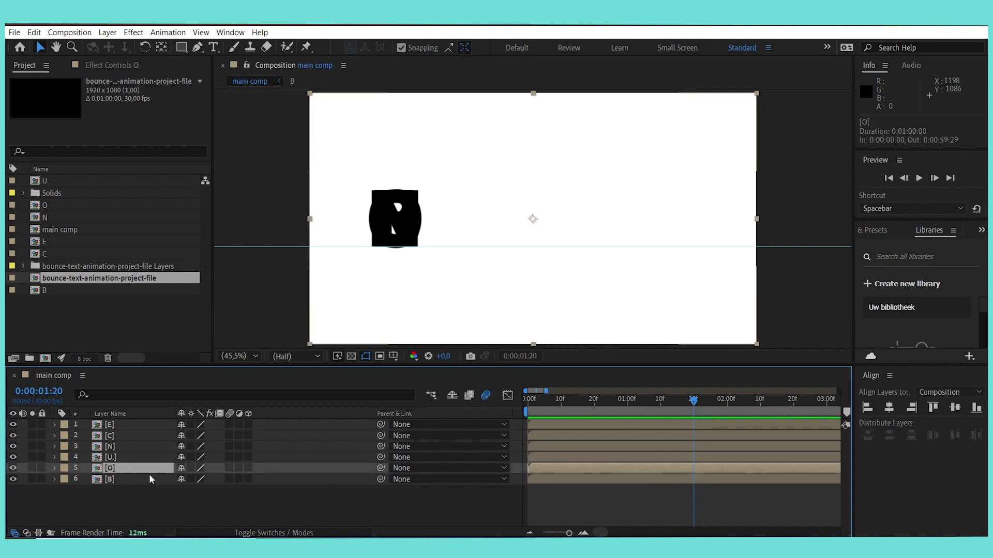
key(p)
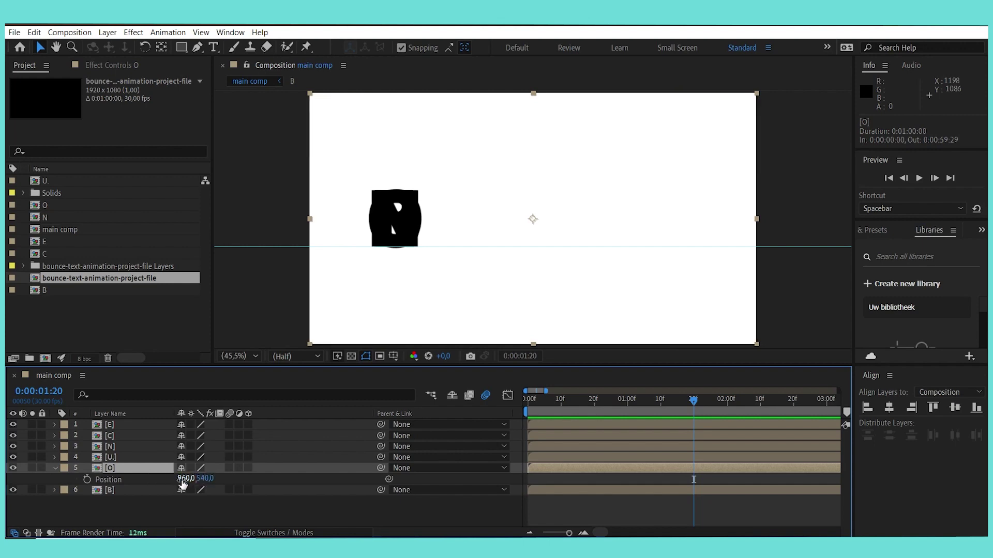
drag(182, 480, 337, 478)
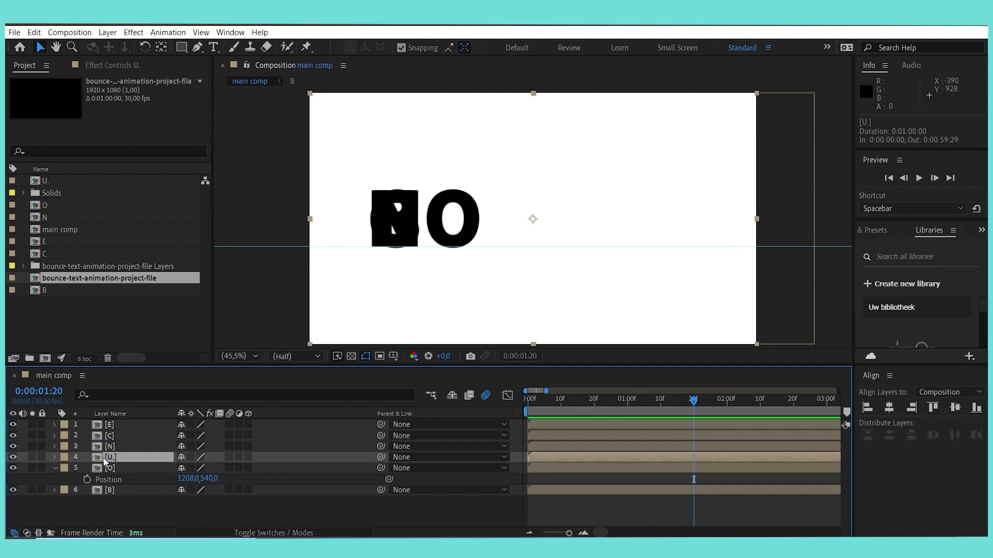
Continue the word after the O by setting the U pre-comp's Position to 1462, 540 and the N pre-comp's to 1712, 540
key(p)
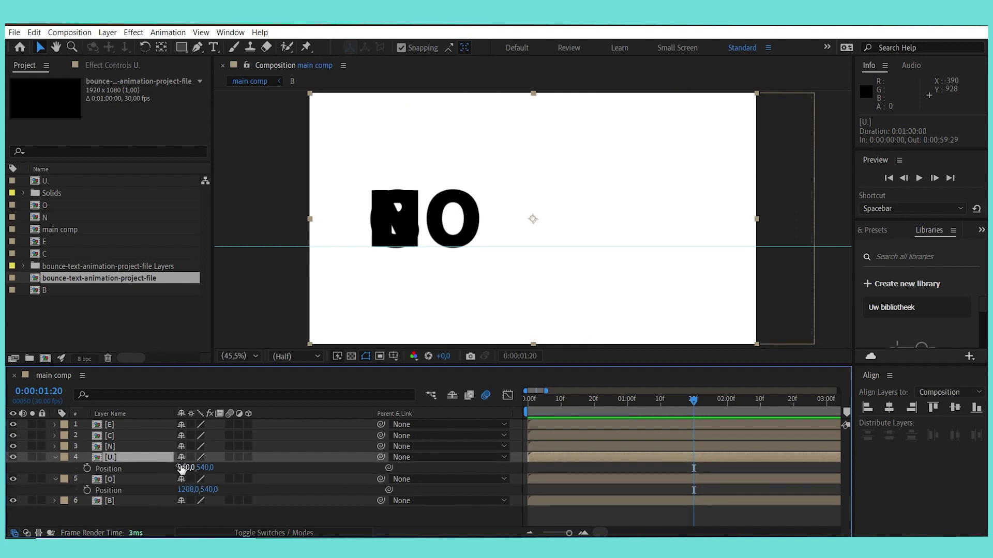
drag(181, 467, 498, 464)
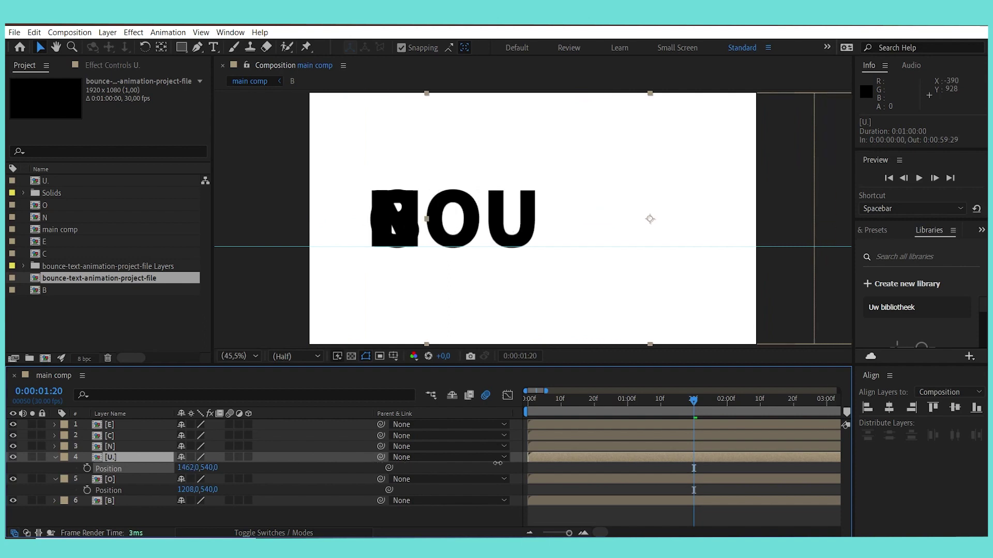
click(144, 448)
key(p)
drag(186, 457, 624, 414)
Complete the word BOUNCE by setting the C pre-comp's Position to 1959, 540 and the E pre-comp's to 2181, 540
click(144, 436)
key(p)
drag(196, 447, 766, 384)
double_click(118, 424)
click(56, 376)
key(p)
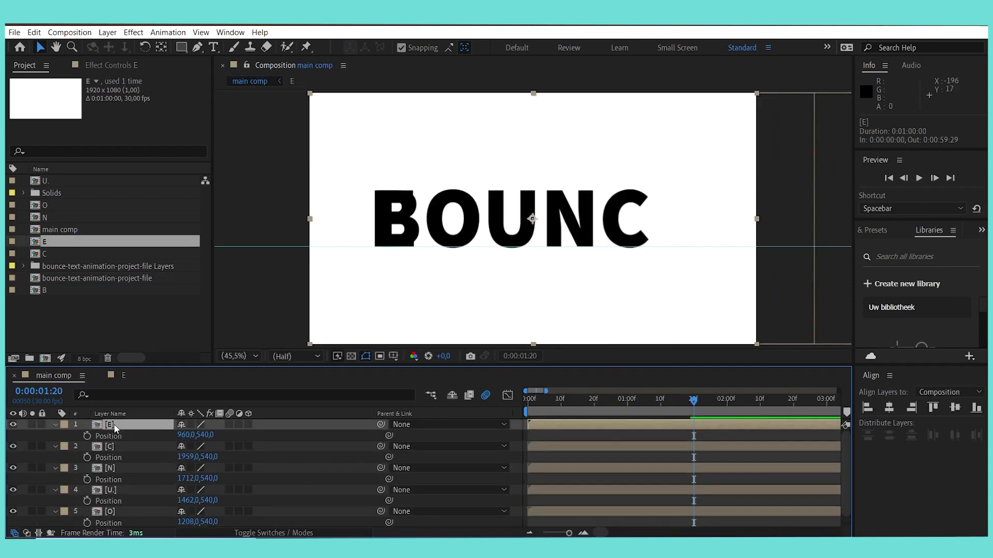
drag(188, 435, 818, 435)
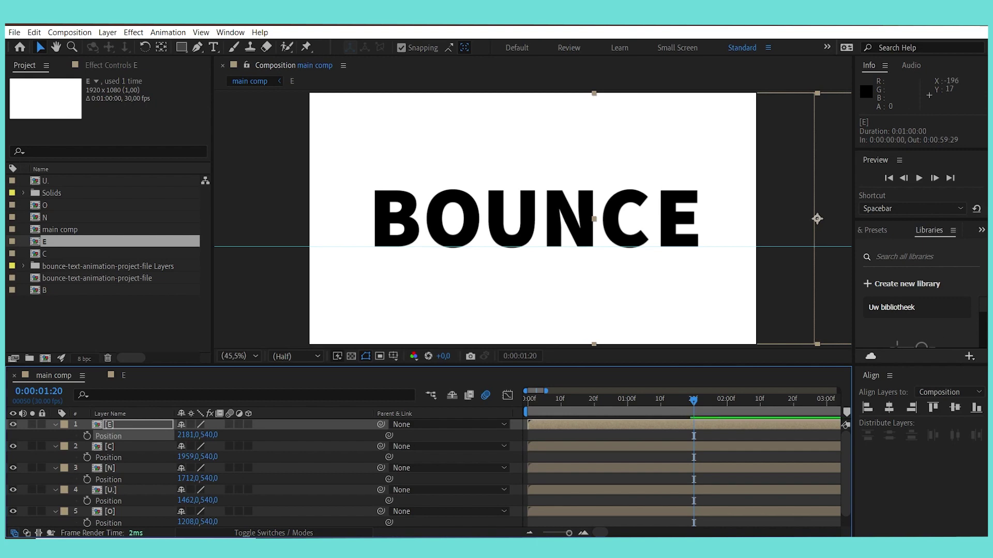
Preview the spaced-out BOUNCE animation twice from 0:00:00:00 and stop playback
key(Home)
key(space)
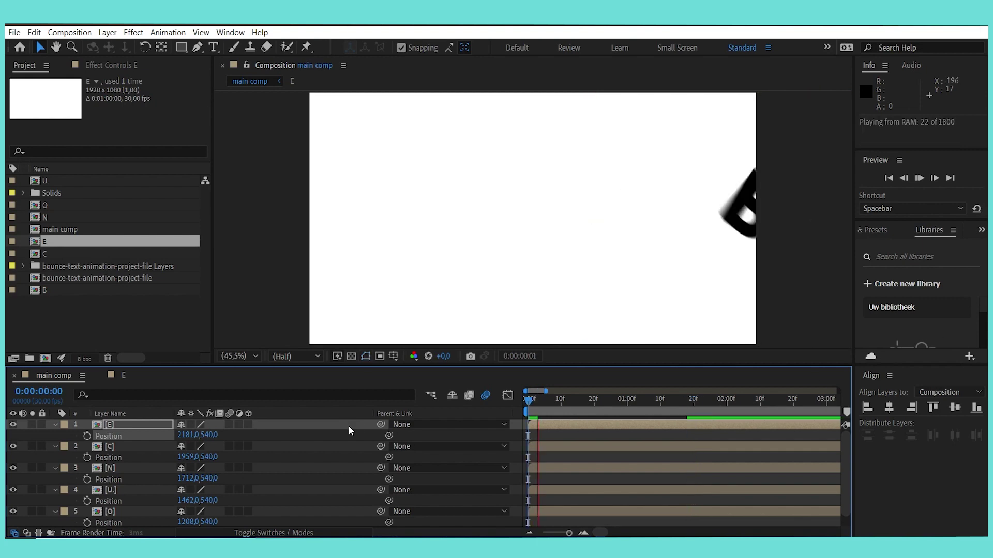
key(space)
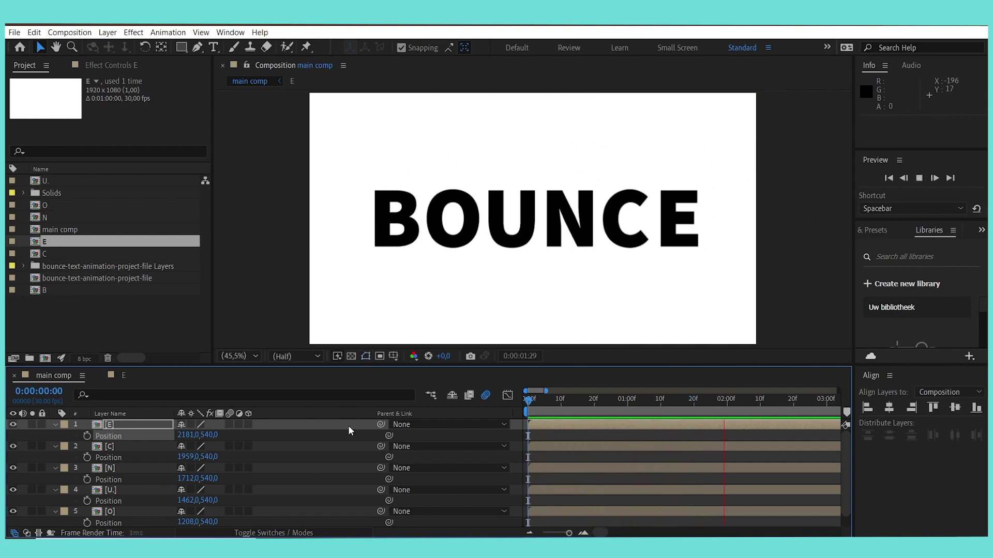
key(Home)
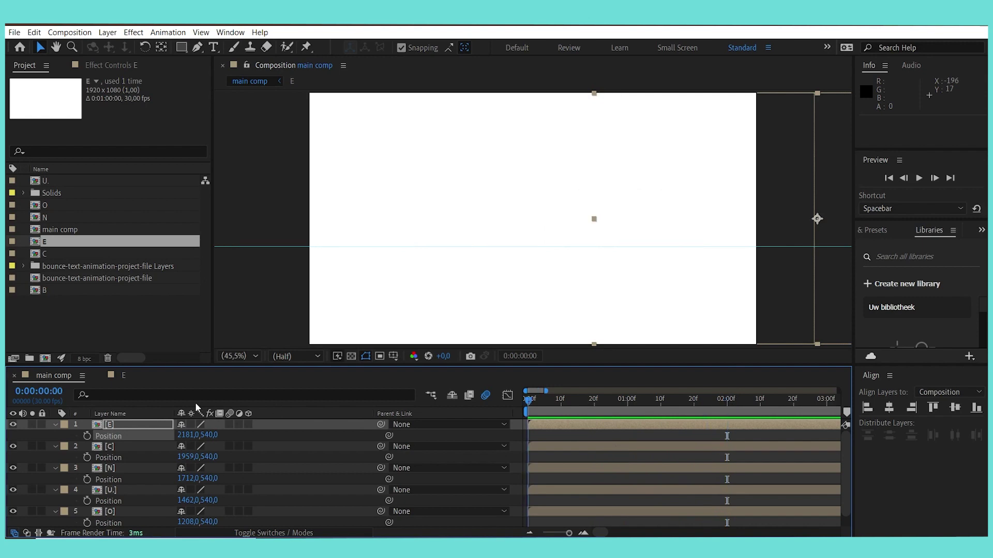
key(space)
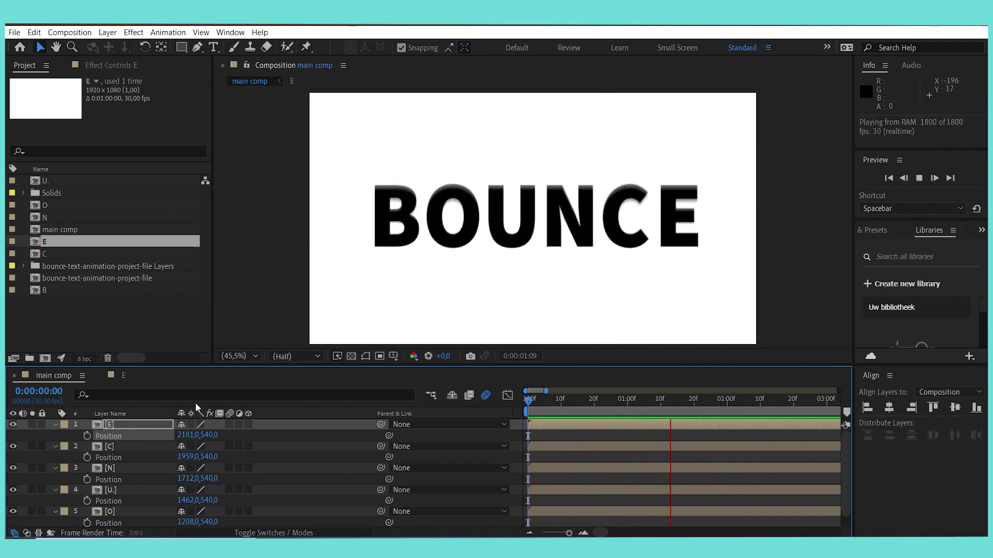
key(space)
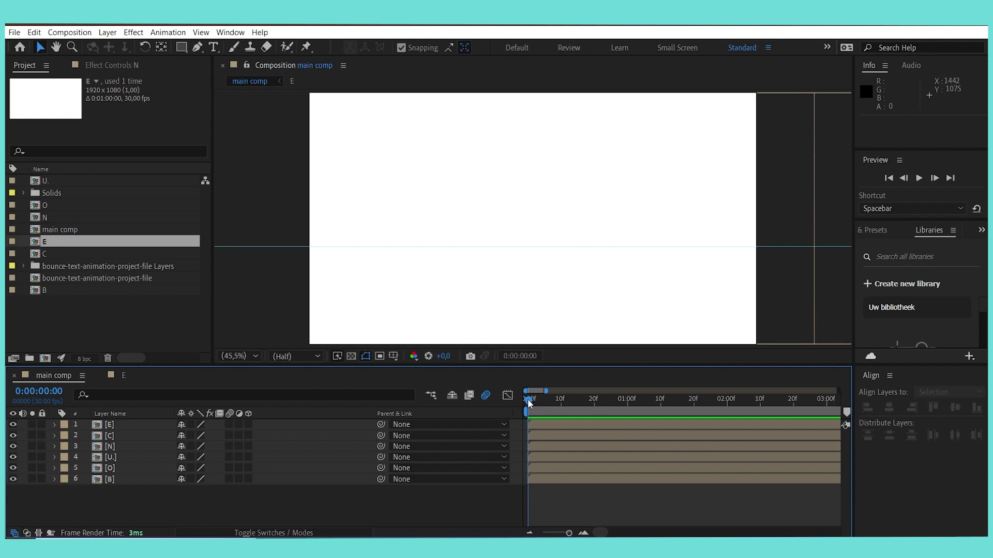
Offset the O, U, N, C and E layers to start at frames 2, 4, 6, 8 and 10, and preview the staggered animation
click(536, 465)
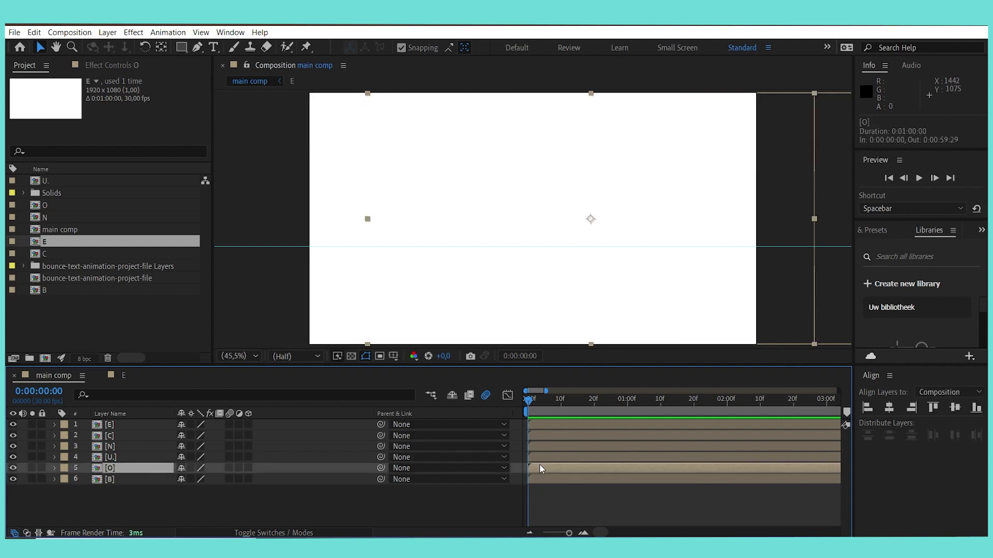
drag(539, 467, 547, 466)
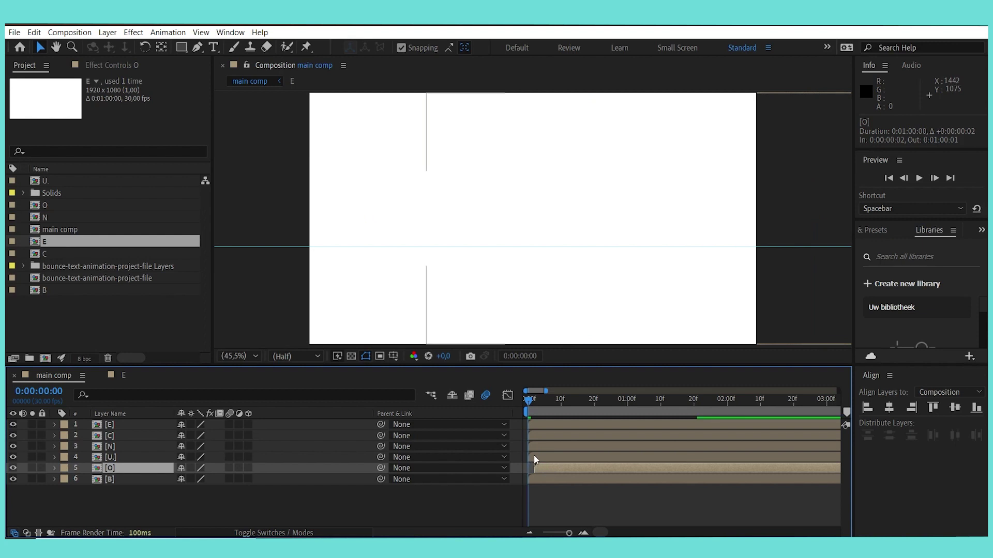
click(534, 457)
drag(534, 457, 557, 444)
drag(535, 435, 560, 433)
drag(535, 424, 569, 424)
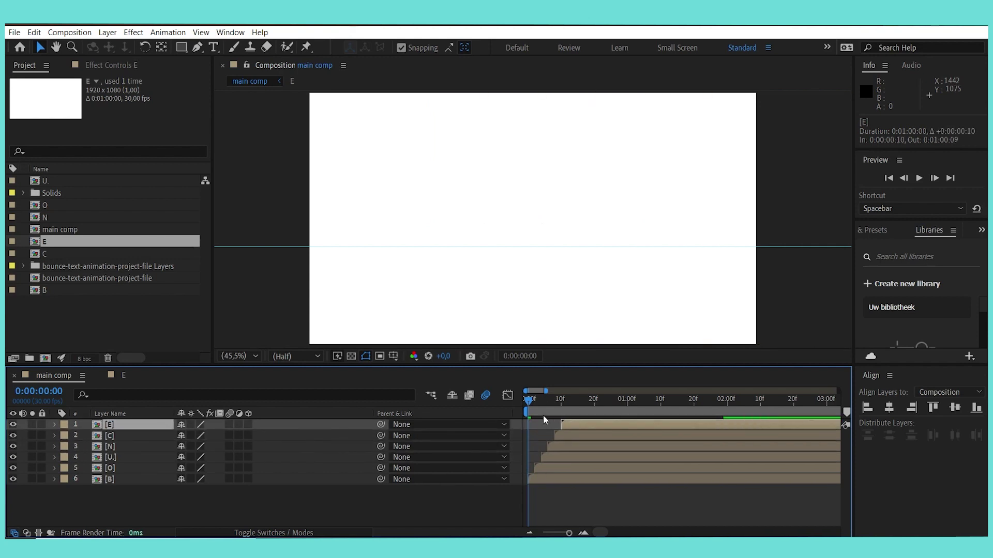
key(space)
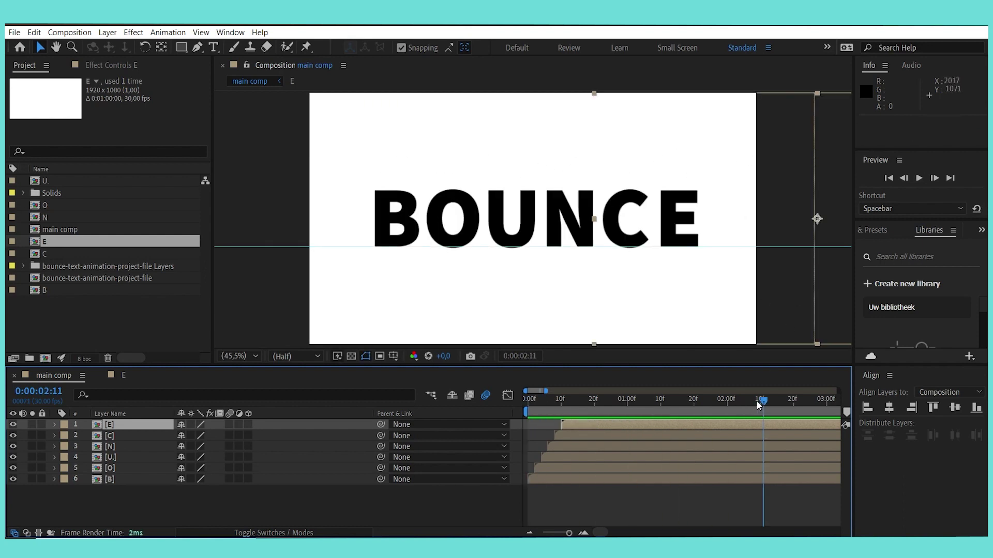
key(space)
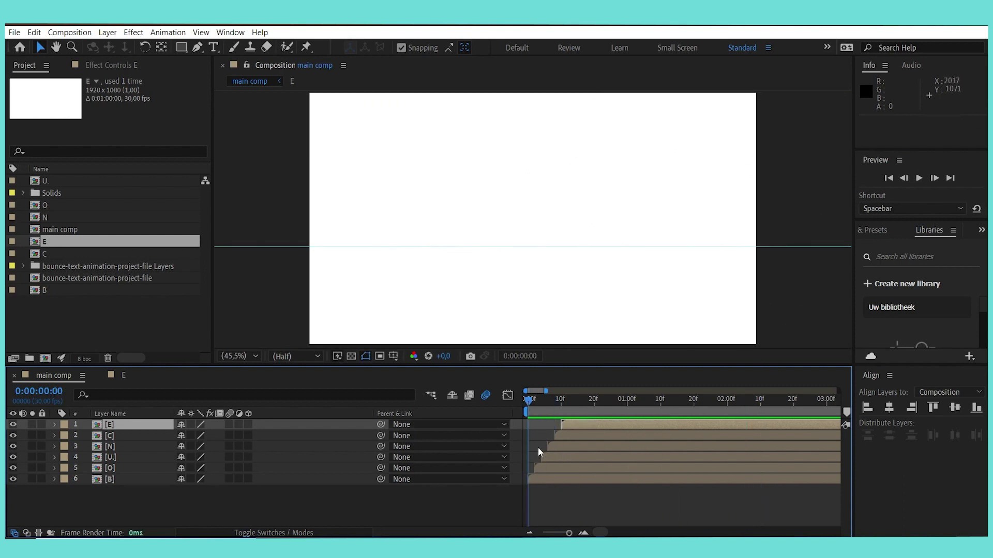
Widen the stagger to four frames by starting O at frame 4 and U at frame 8, shifting the following letters along
shift+click(538, 468)
drag(538, 468, 577, 454)
click(109, 425)
shift+click(111, 459)
Continue the four-frame stagger by starting N at frame 12, C at frame 16 and E at frame 20, and preview it
shift+click(123, 445)
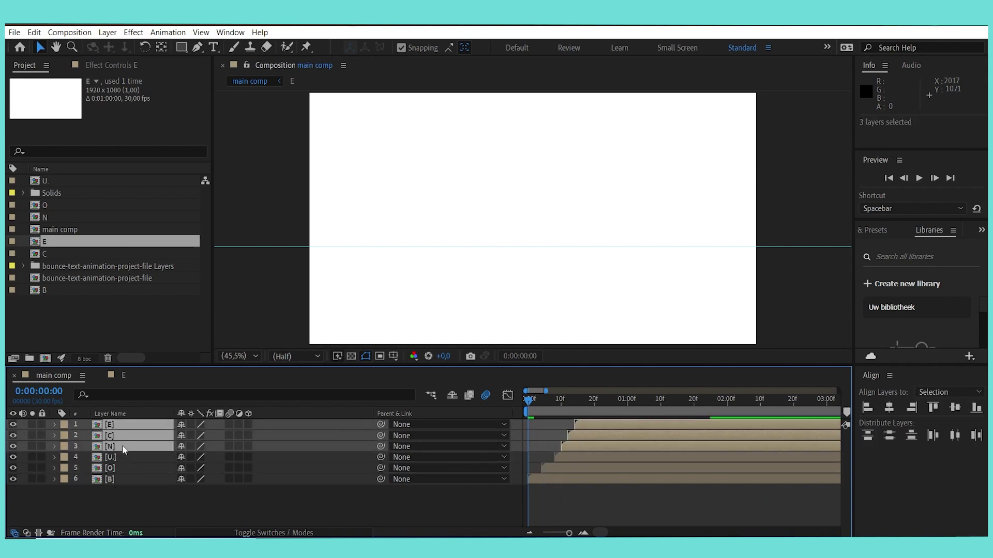
key(ctrl+shift+a)
click(124, 425)
shift+click(135, 447)
key(ctrl+shift+a)
click(123, 426)
shift+click(125, 447)
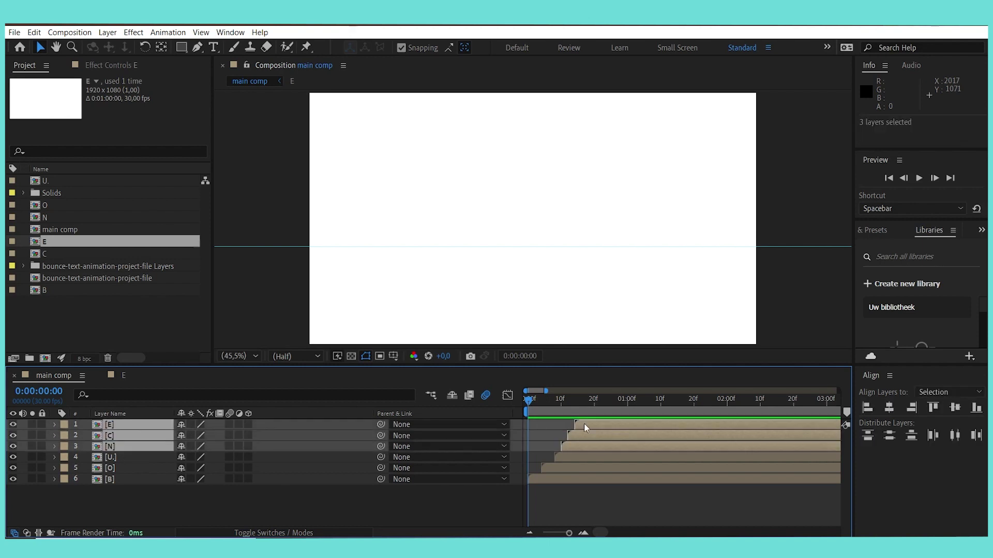
drag(585, 425, 607, 424)
key(ctrl+shift+a)
click(127, 425)
shift+click(120, 436)
key(ctrl+shift+a)
click(140, 425)
key(space)
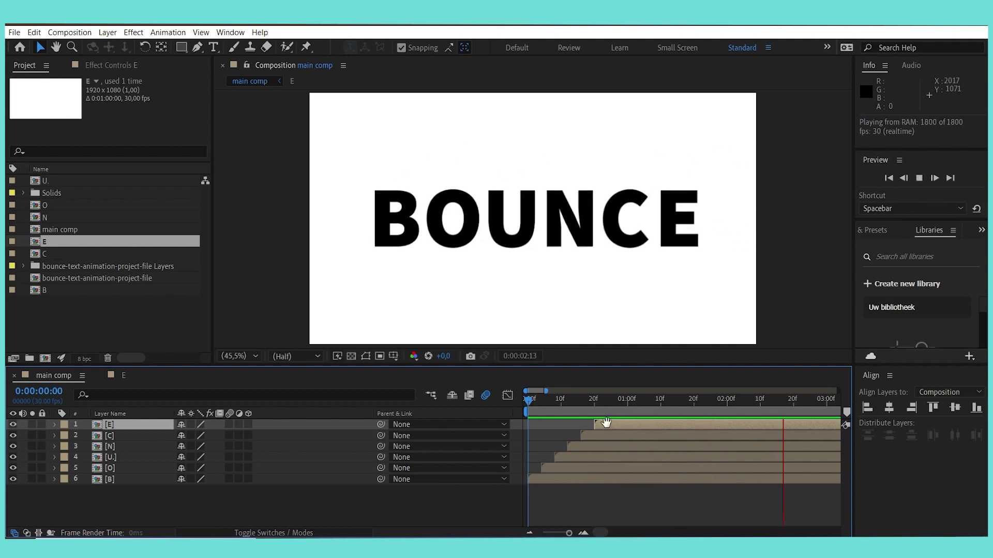
key(space)
Trim the work area to end at about 0:00:02:20 and preview the BOUNCE animation from 0:00:00:00
drag(790, 402, 783, 402)
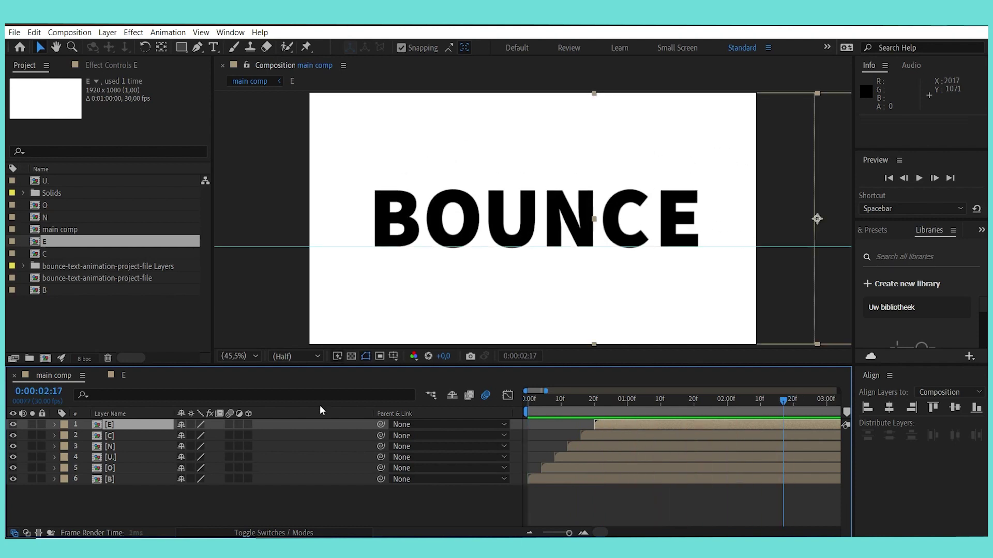
key(Home)
key(space)
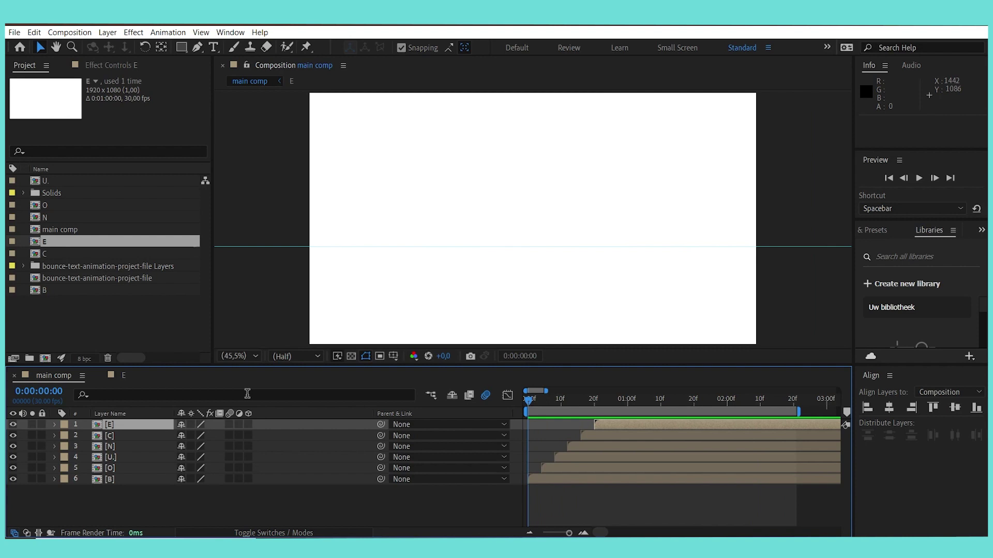
key(space)
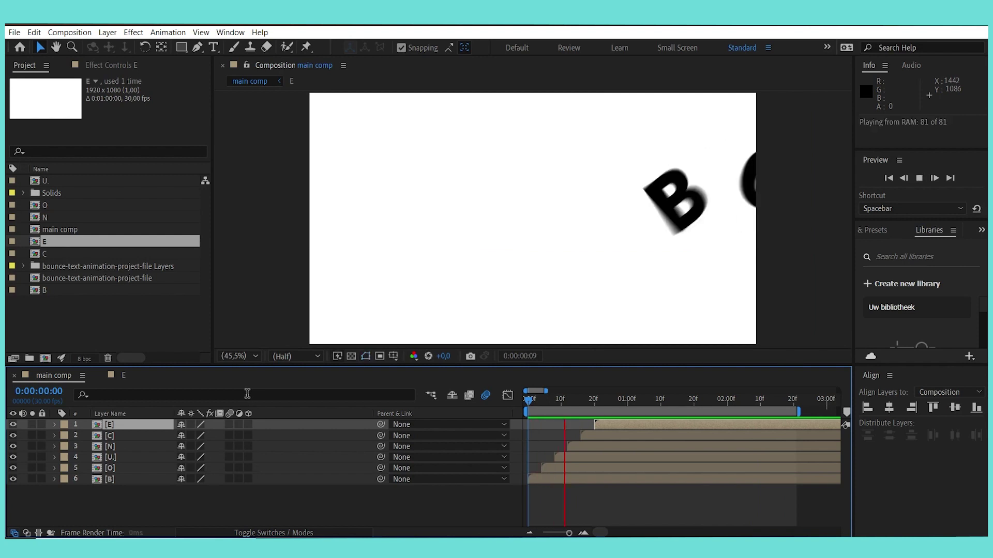